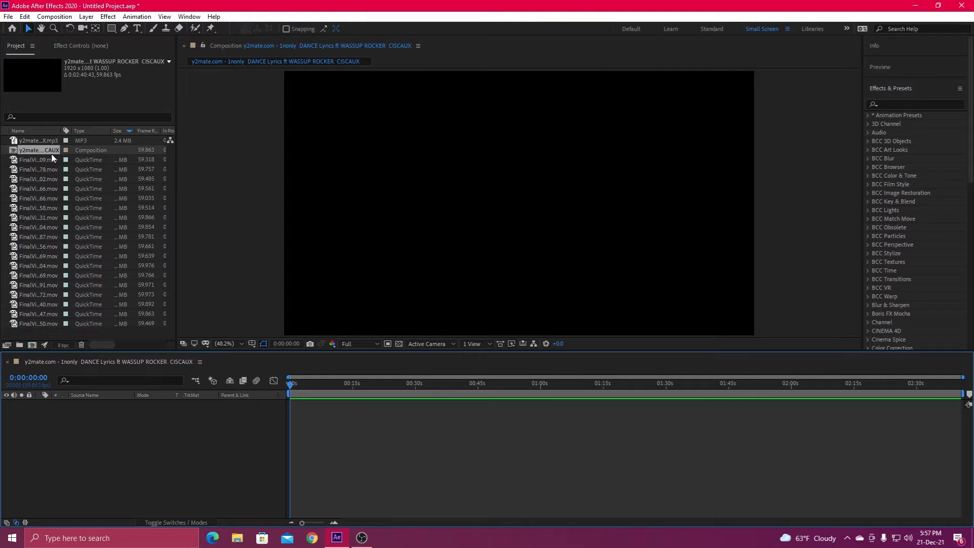
Step: Add the imported DANCE Lyrics mp3 song to the empty composition's timeline as an audio layer
{"action": "left_click", "coordinate": [38, 142], "text": "ctrl"}
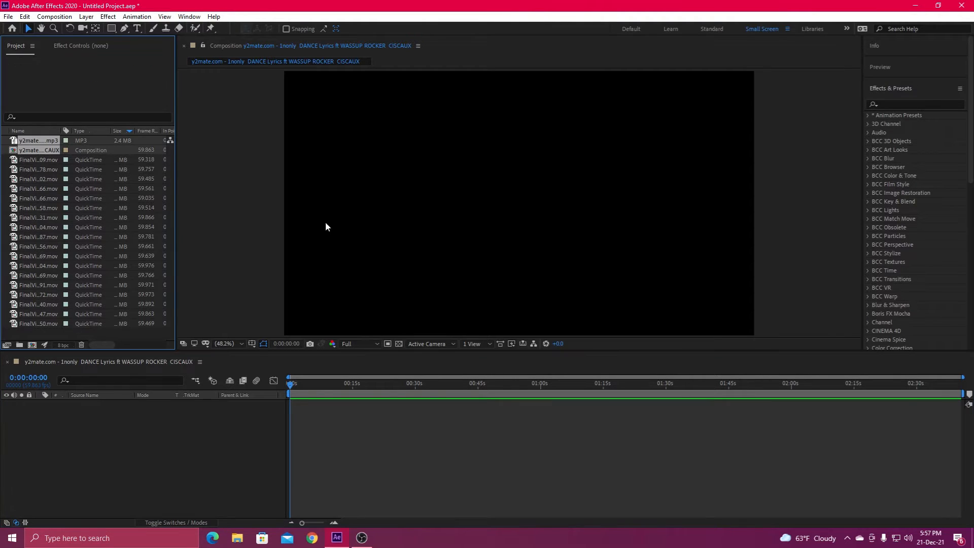
{"action": "left_click", "coordinate": [65, 329]}
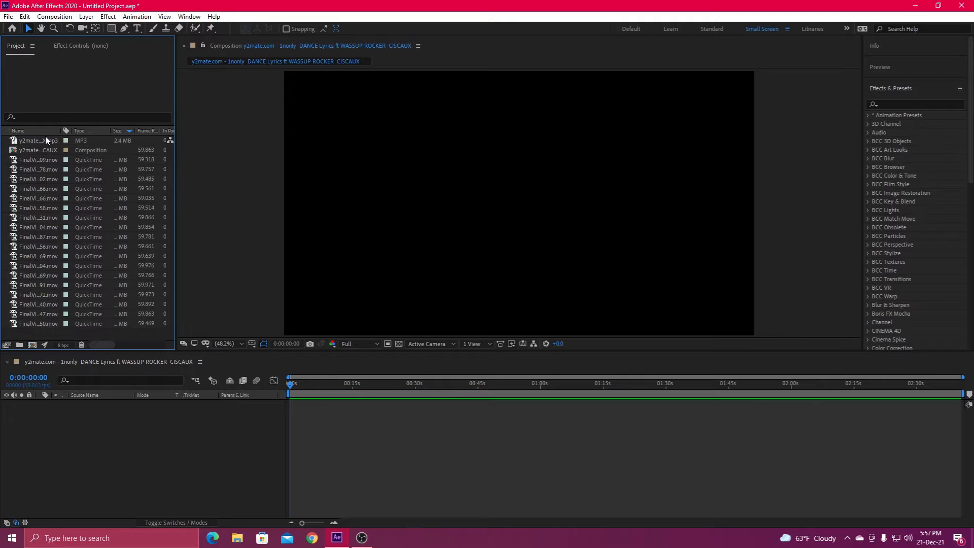
{"action": "left_click_drag", "start_coordinate": [39, 139], "coordinate": [339, 470]}
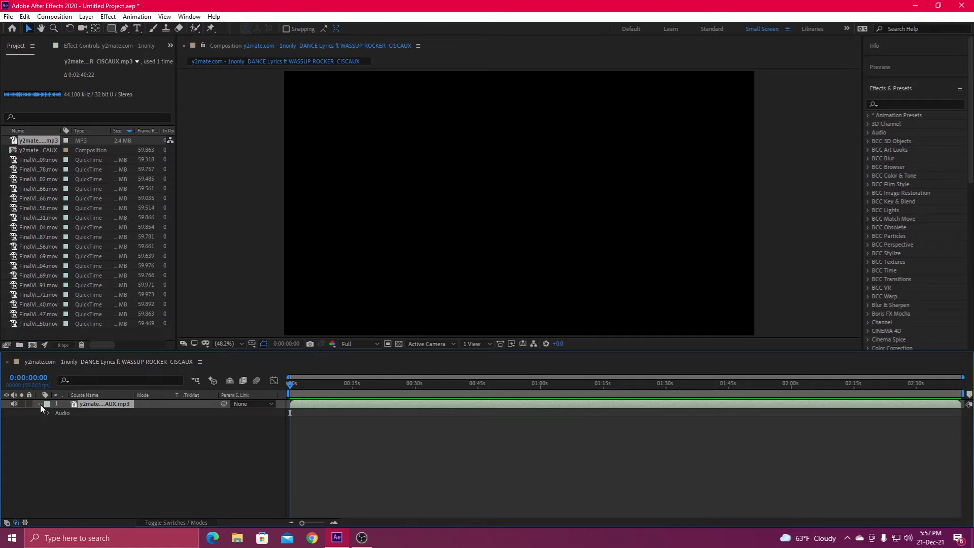
Step: Reveal the audio waveform of the song layer in the timeline
{"action": "left_click", "coordinate": [45, 412]}
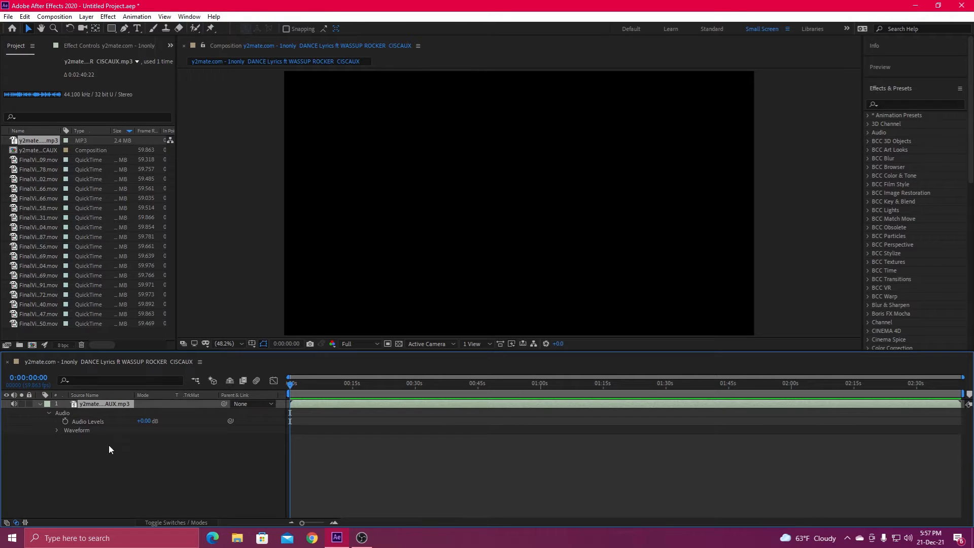
{"action": "left_click", "coordinate": [41, 404]}
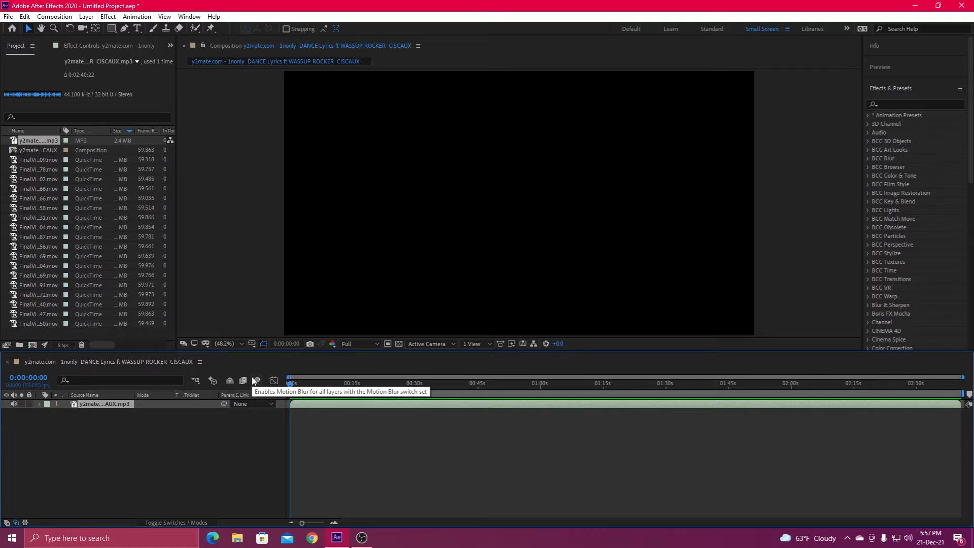
{"action": "key", "text": "l"}
{"action": "key", "text": "l"}
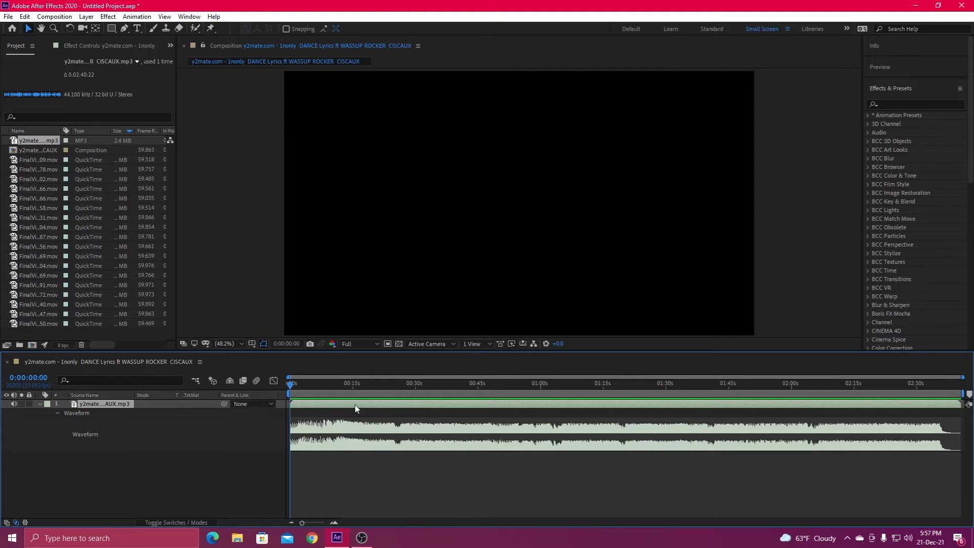
Step: Preview the song from 0:00:07:25 and add a composition marker on the beat at 0:00:11:25
{"action": "left_click", "coordinate": [320, 395]}
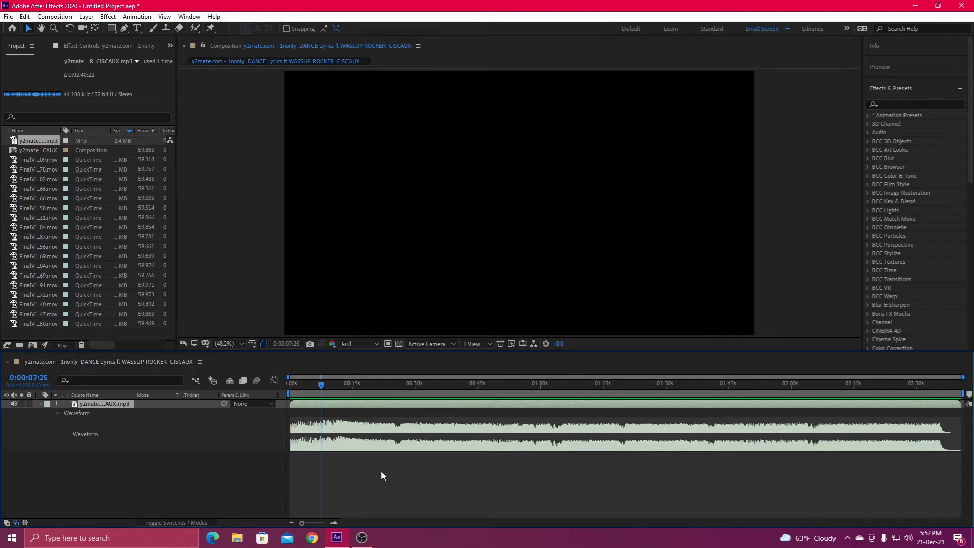
{"action": "left_click", "coordinate": [334, 521]}
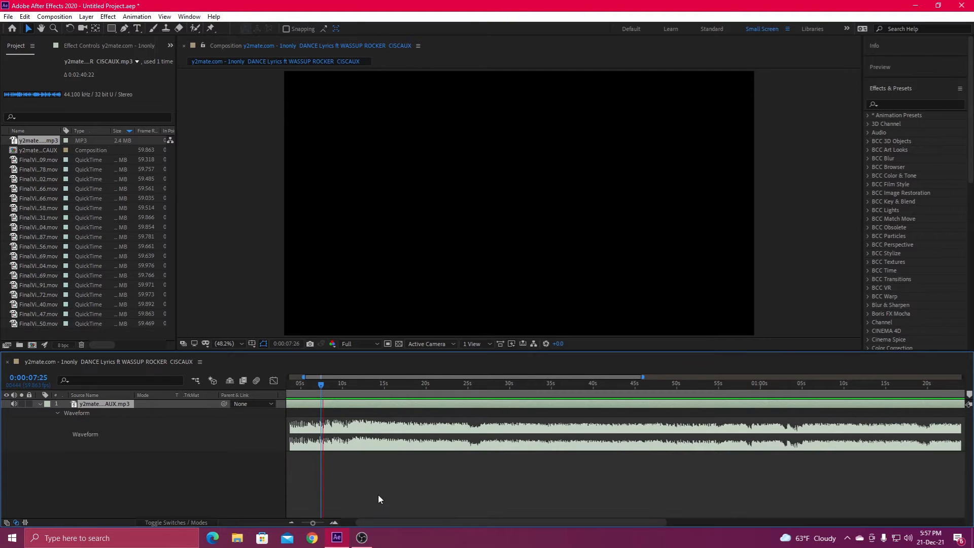
{"action": "key", "text": "space"}
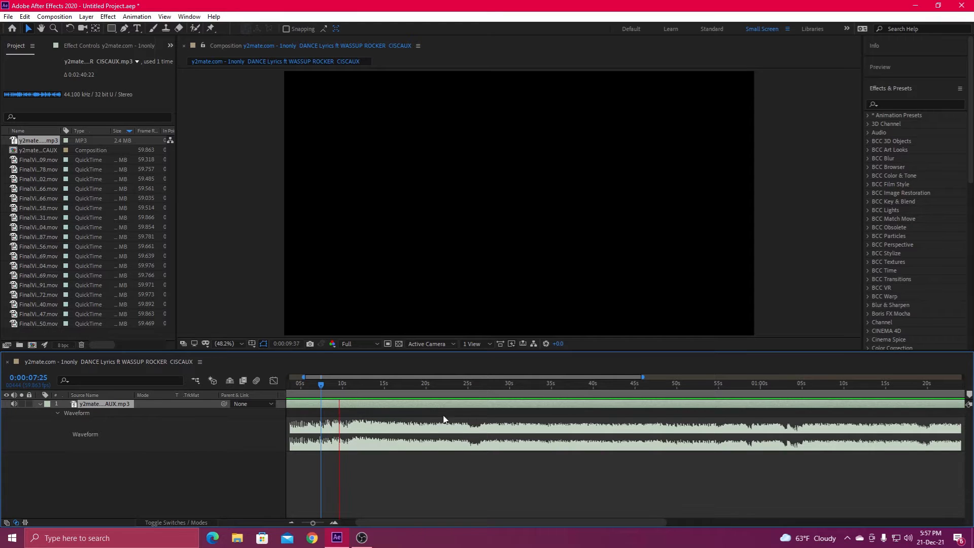
{"action": "key", "text": "space"}
{"action": "left_click", "coordinate": [355, 390]}
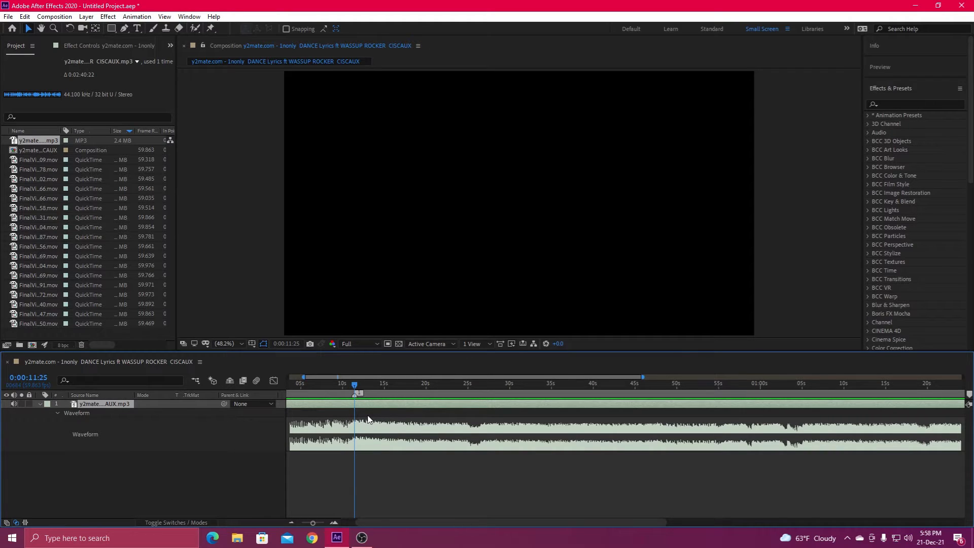
Step: Add numbered composition markers on the beats at 0:00:13:25, 0:00:14:53 and about 0:00:16
{"action": "key", "text": "space"}
{"action": "left_click_drag", "start_coordinate": [355, 385], "coordinate": [372, 385]}
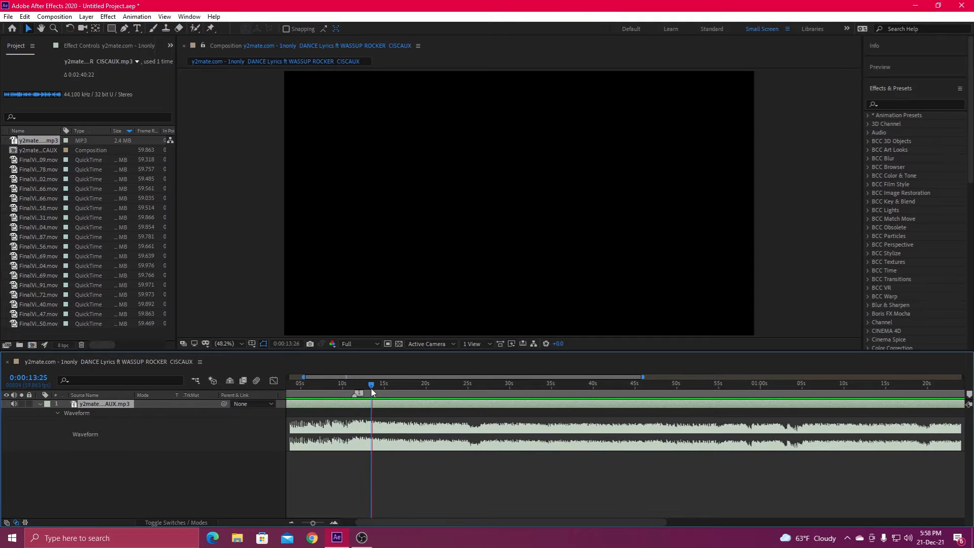
{"action": "key", "text": "shift+2"}
{"action": "left_click", "coordinate": [350, 385]}
{"action": "key", "text": "space"}
{"action": "key", "text": "shift+3"}
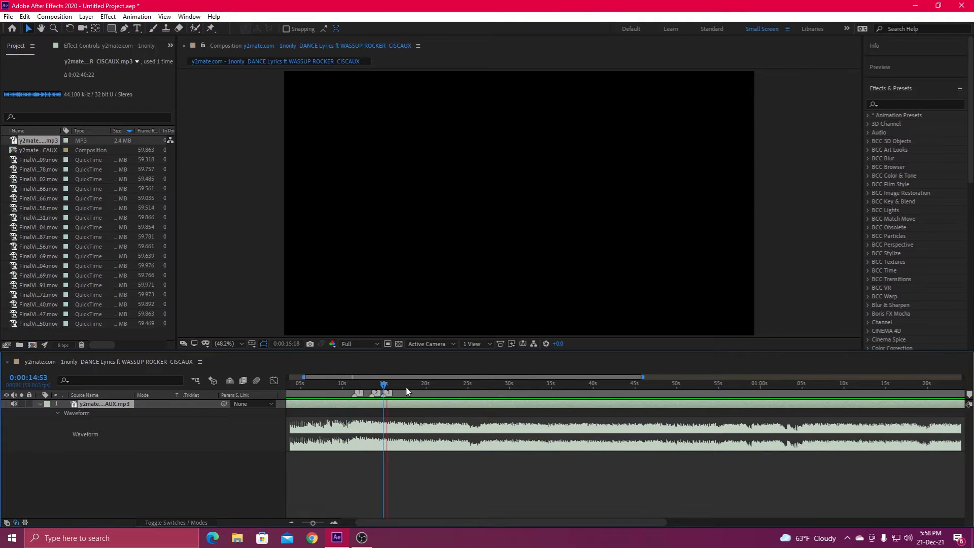
{"action": "mouse_move", "coordinate": [393, 387]}
{"action": "left_mouse_down"}
{"action": "mouse_move", "coordinate": [384, 386]}
{"action": "mouse_move", "coordinate": [393, 386]}
{"action": "left_mouse_up"}
{"action": "key", "text": "shift+4"}
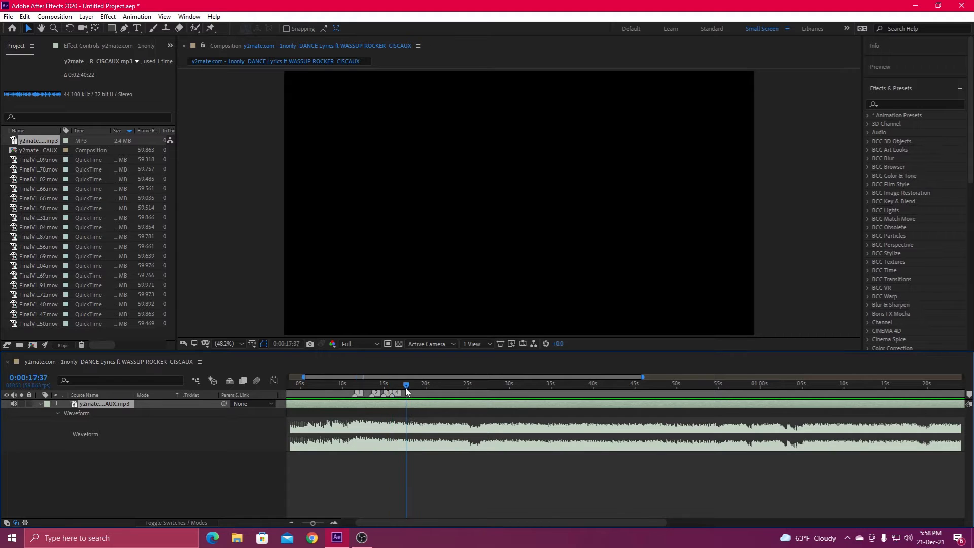
Step: Add three composition markers on the beats between about 0:00:17 and 0:00:19:15
{"action": "left_click", "coordinate": [404, 386]}
{"action": "key", "text": "shift+5"}
{"action": "left_click", "coordinate": [410, 390]}
{"action": "left_click", "coordinate": [419, 388]}
{"action": "key", "text": "shift+6"}
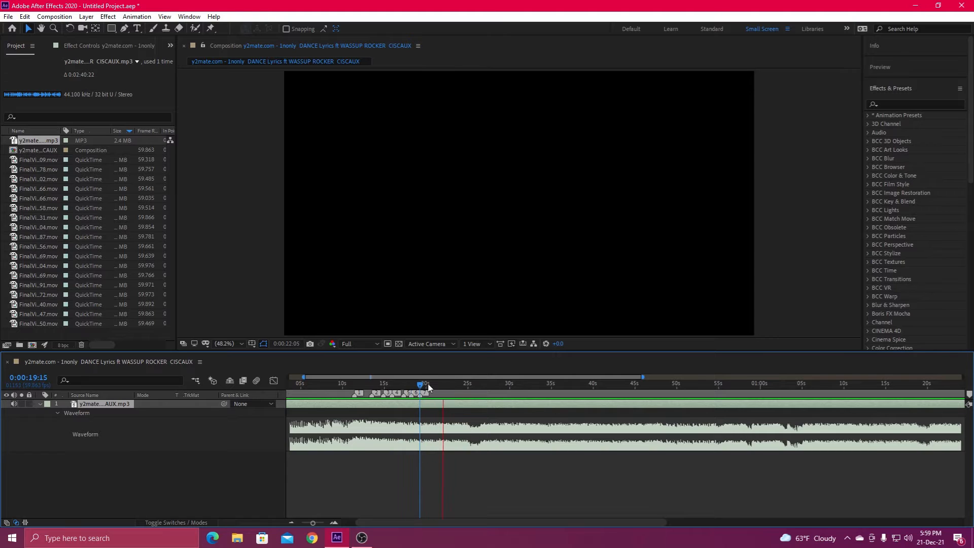
Step: Add composition markers on the song's beats at 0:00:21:18 and about 0:00:24
{"action": "left_click", "coordinate": [423, 388]}
{"action": "key", "text": "shift+7"}
{"action": "left_click", "coordinate": [437, 389]}
{"action": "key", "text": "shift+8"}
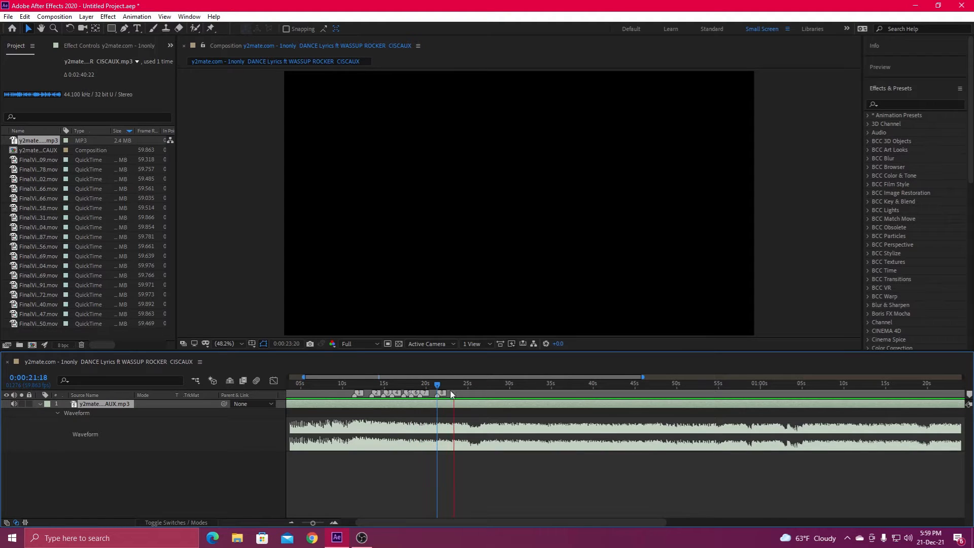
{"action": "left_click", "coordinate": [452, 390]}
{"action": "left_click", "coordinate": [458, 389]}
{"action": "key", "text": "shift+9"}
Step: Add composition markers on the beats at 0:00:26:50, about 0:00:28 and 0:00:29:24
{"action": "left_click", "coordinate": [484, 389]}
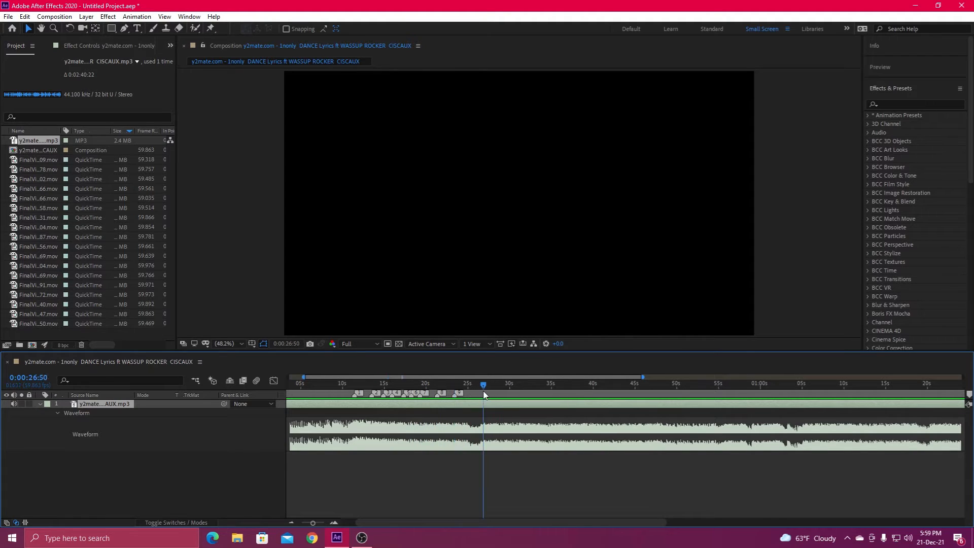
{"action": "key", "text": "shift+0"}
{"action": "mouse_move", "coordinate": [500, 387]}
{"action": "left_mouse_down"}
{"action": "mouse_move", "coordinate": [481, 388]}
{"action": "mouse_move", "coordinate": [493, 386]}
{"action": "left_mouse_up"}
{"action": "key", "text": "shift+1"}
{"action": "left_click", "coordinate": [504, 387]}
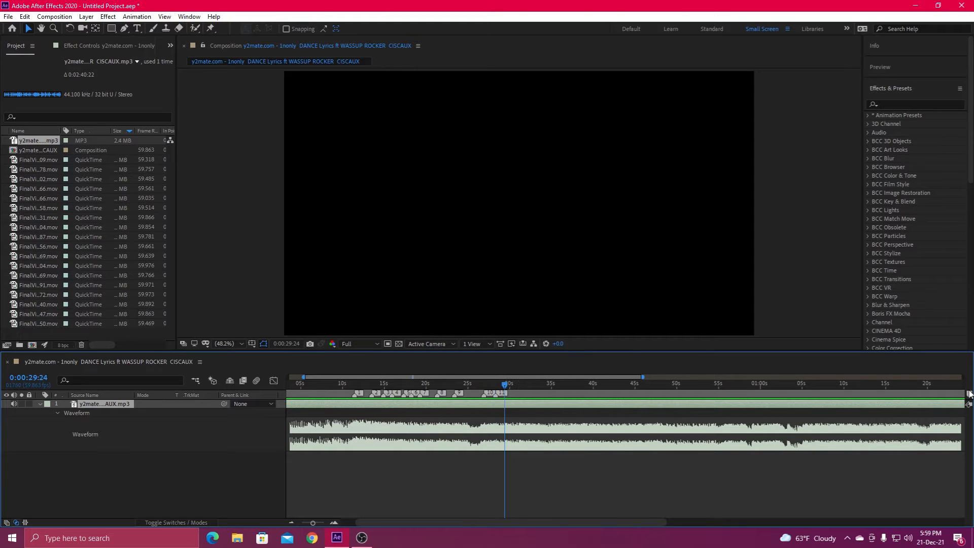
{"action": "key", "text": "shift+2"}
Step: Add composition markers on the beats at about 0:00:31, 0:00:32:29, about 0:00:34 and 0:00:36:00
{"action": "left_click", "coordinate": [519, 394]}
{"action": "key", "text": "shift+3"}
{"action": "left_click", "coordinate": [530, 390]}
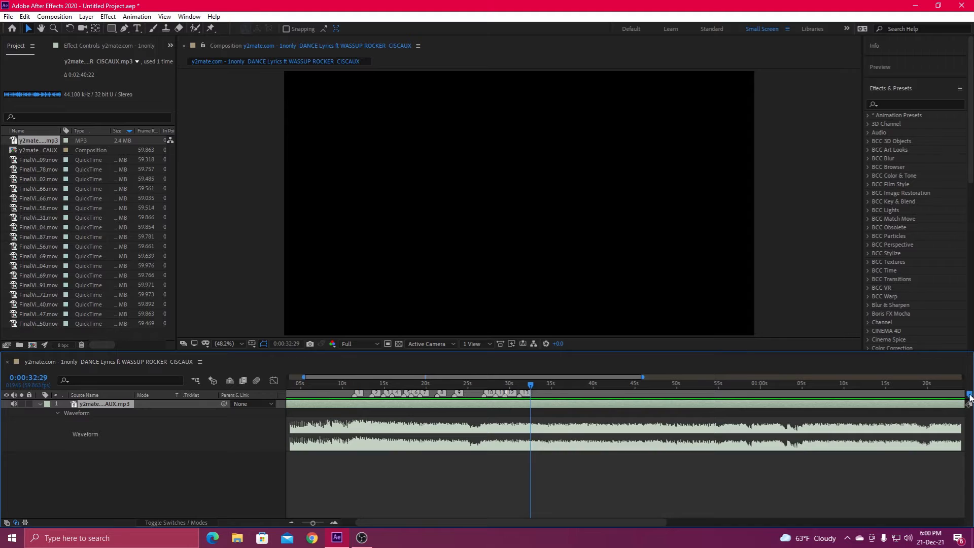
{"action": "key", "text": "shift+4"}
{"action": "left_click", "coordinate": [544, 394]}
{"action": "key", "text": "shift+5"}
{"action": "left_click", "coordinate": [560, 388]}
{"action": "key", "text": "shift+6"}
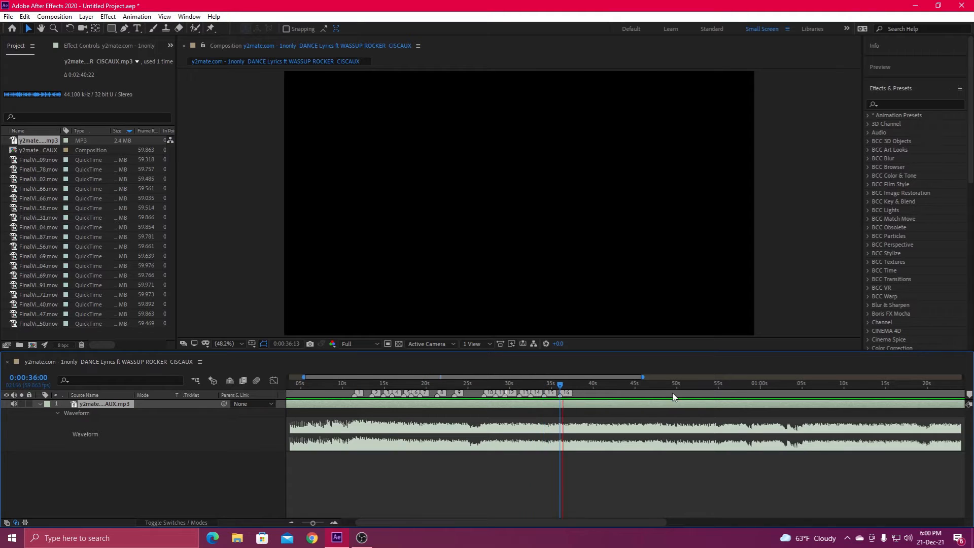
Step: Add composition markers on the beats at about 0:00:38, 0:00:39:43, about 0:00:41 and 0:00:42:16
{"action": "left_click", "coordinate": [576, 388]}
{"action": "key", "text": "shift+7"}
{"action": "left_click", "coordinate": [591, 388]}
{"action": "key", "text": "shift+8"}
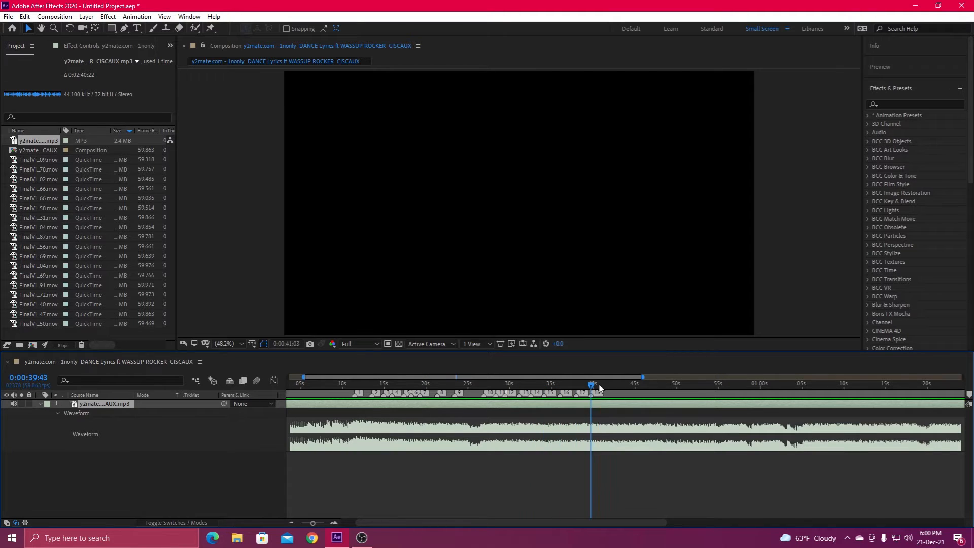
{"action": "left_click", "coordinate": [601, 389]}
{"action": "key", "text": "shift+9"}
{"action": "left_click", "coordinate": [612, 389]}
{"action": "key", "text": "shift+0"}
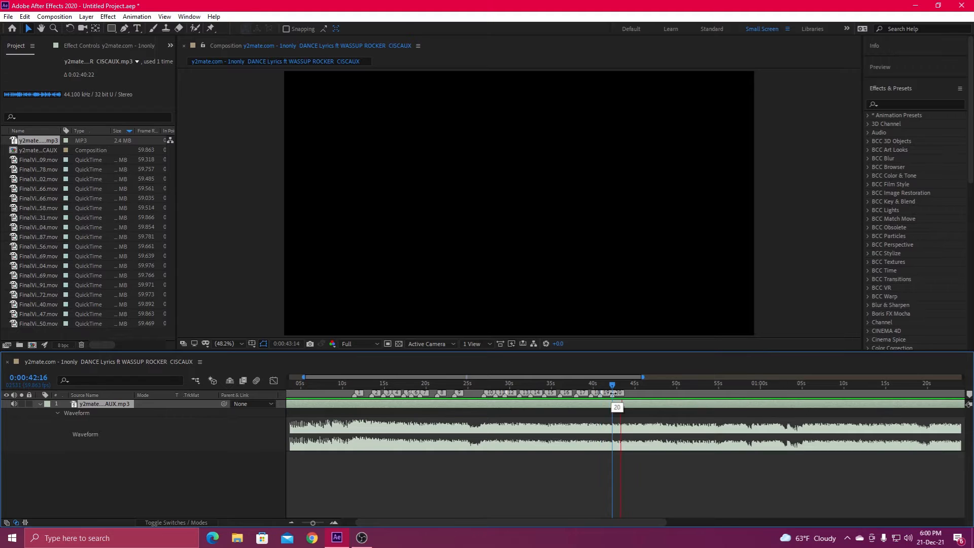
Step: Add five composition markers on the beats from about 0:00:43 to 0:00:47:37
{"action": "left_click", "coordinate": [621, 388]}
{"action": "left_click", "coordinate": [969, 395]}
{"action": "left_click", "coordinate": [629, 389]}
{"action": "left_click", "coordinate": [969, 394]}
{"action": "left_click_drag", "start_coordinate": [645, 389], "coordinate": [639, 390]}
{"action": "left_click", "coordinate": [970, 395]}
{"action": "left_click", "coordinate": [647, 389]}
{"action": "left_click", "coordinate": [970, 394]}
{"action": "key", "text": "space"}
{"action": "left_click", "coordinate": [657, 389]}
{"action": "left_click", "coordinate": [969, 394]}
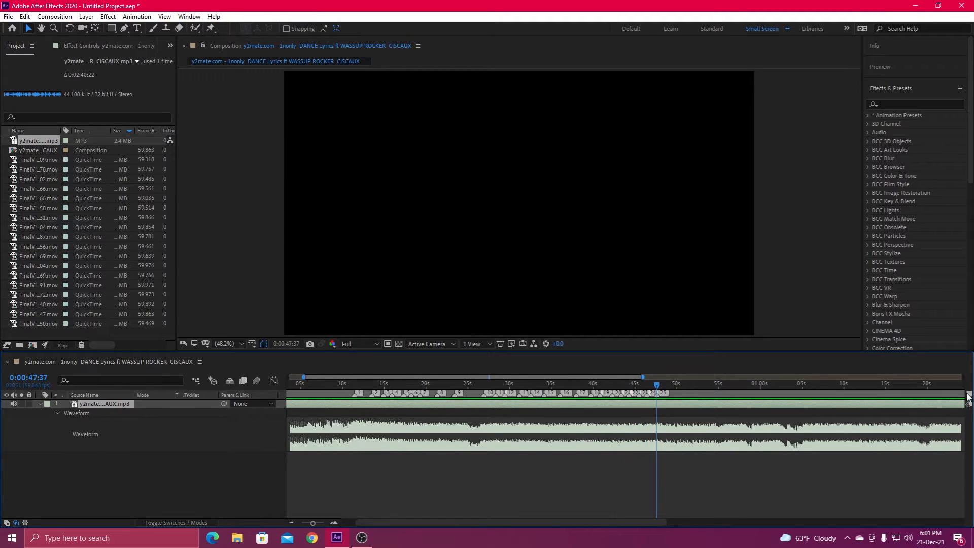
Step: Add composition markers on the beats at 0:00:55:45, 0:00:59:02, about 0:01:03 and about 0:01:05
{"action": "key", "text": "space"}
{"action": "left_click", "coordinate": [726, 388]}
{"action": "left_click", "coordinate": [969, 395]}
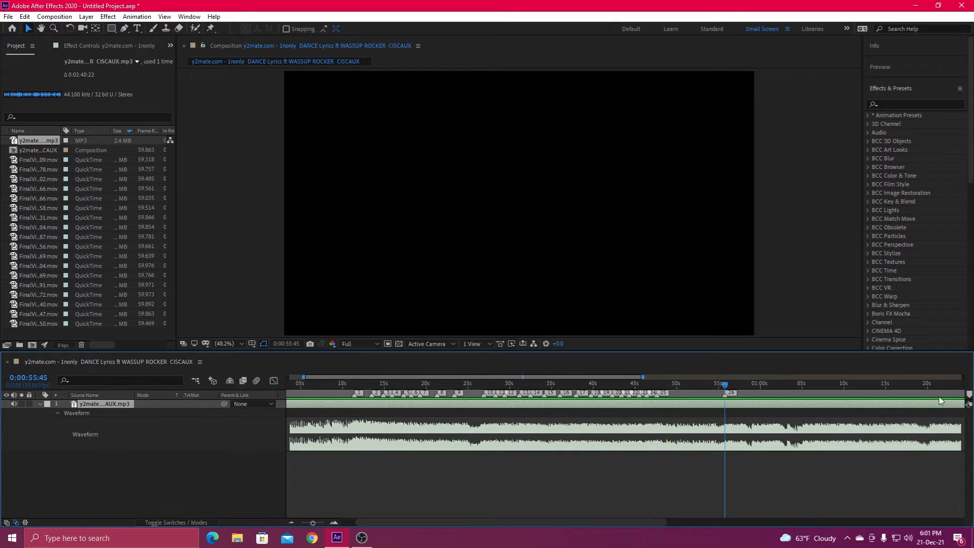
{"action": "left_click", "coordinate": [753, 388]}
{"action": "left_click", "coordinate": [970, 394]}
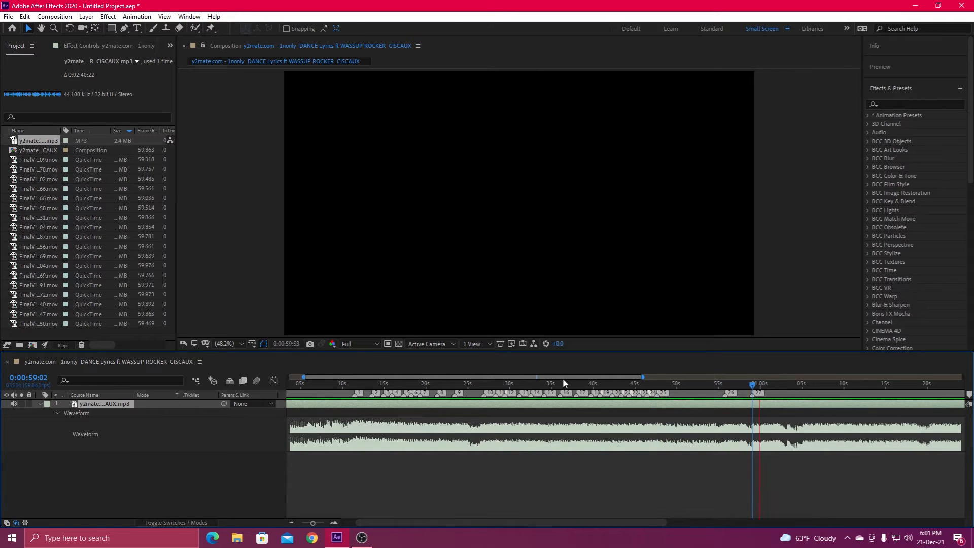
{"action": "left_click", "coordinate": [788, 389]}
{"action": "left_click", "coordinate": [969, 394]}
{"action": "left_click", "coordinate": [804, 386]}
{"action": "left_click", "coordinate": [969, 394]}
Step: Replay the song from 0:00:54:10 and add a composition marker on the beat at 0:01:06:34
{"action": "left_click", "coordinate": [711, 385]}
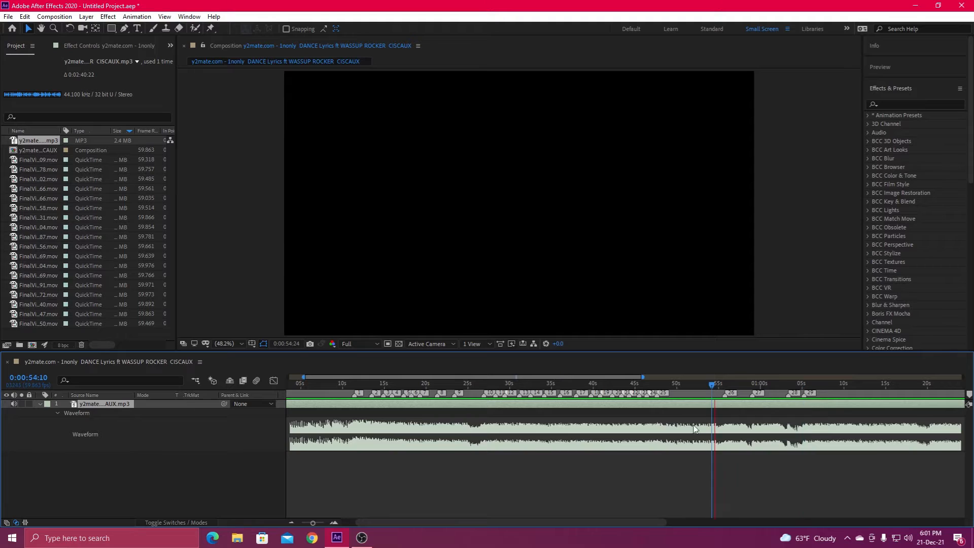
{"action": "key", "text": "space"}
{"action": "left_click", "coordinate": [799, 387]}
{"action": "key", "text": "space"}
{"action": "left_click", "coordinate": [815, 387]}
{"action": "left_click", "coordinate": [969, 395]}
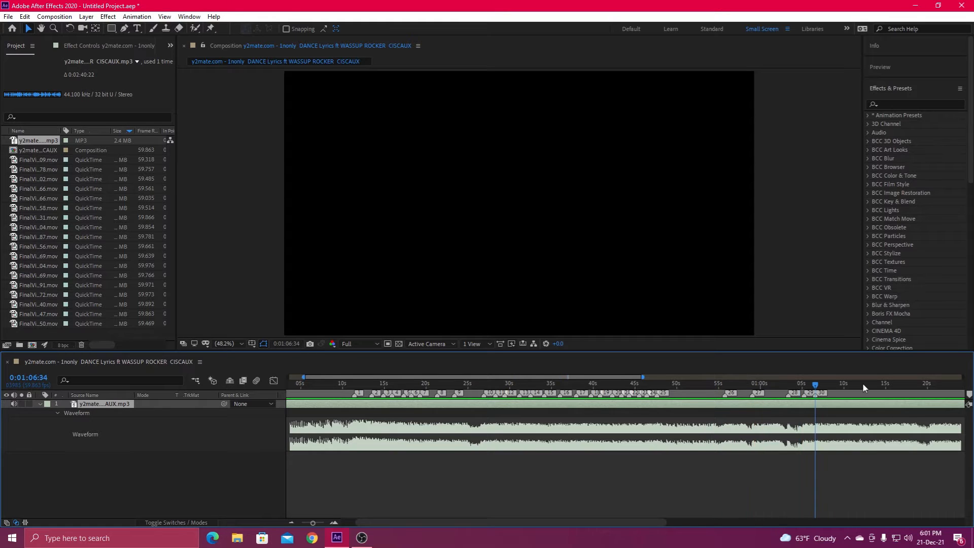
Step: Add five composition markers on the beats from about 0:01:08 to 0:01:13:00, including one at 0:01:10:45
{"action": "left_click", "coordinate": [827, 388]}
{"action": "left_click", "coordinate": [970, 394]}
{"action": "left_click", "coordinate": [838, 389]}
{"action": "left_click", "coordinate": [969, 395]}
{"action": "left_click", "coordinate": [850, 389]}
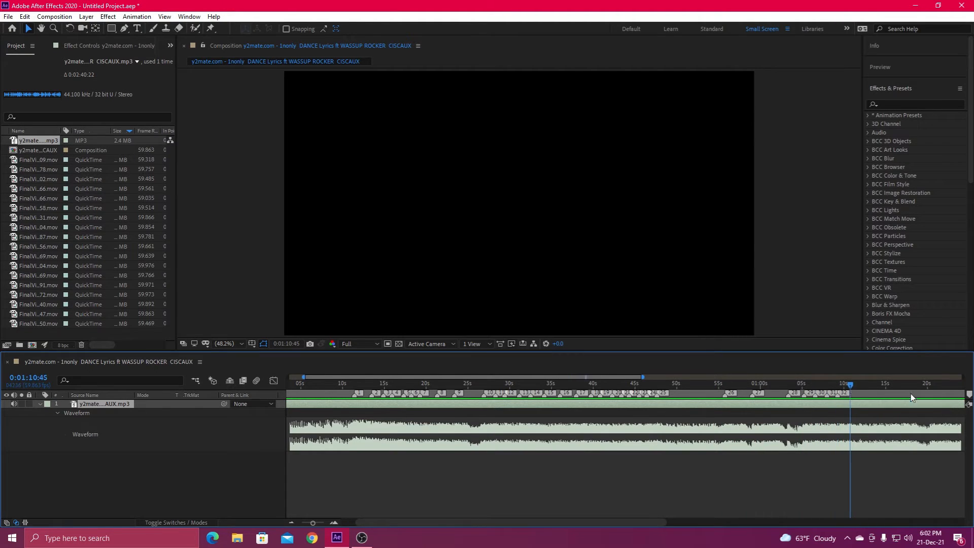
{"action": "left_click", "coordinate": [969, 395]}
{"action": "left_click", "coordinate": [859, 388]}
{"action": "left_click", "coordinate": [970, 394]}
{"action": "left_click", "coordinate": [869, 388]}
{"action": "left_click", "coordinate": [969, 395]}
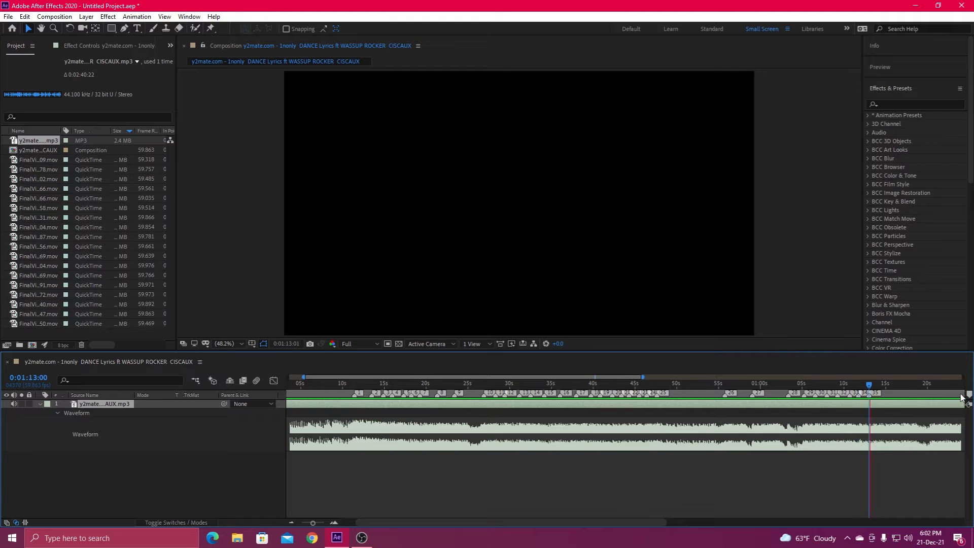
Step: Add composition markers on the beats at about 0:01:15, 0:01:16:53 and about 0:01:18
{"action": "left_click", "coordinate": [886, 389]}
{"action": "left_click", "coordinate": [969, 394]}
{"action": "left_click", "coordinate": [902, 388]}
{"action": "left_click", "coordinate": [970, 395]}
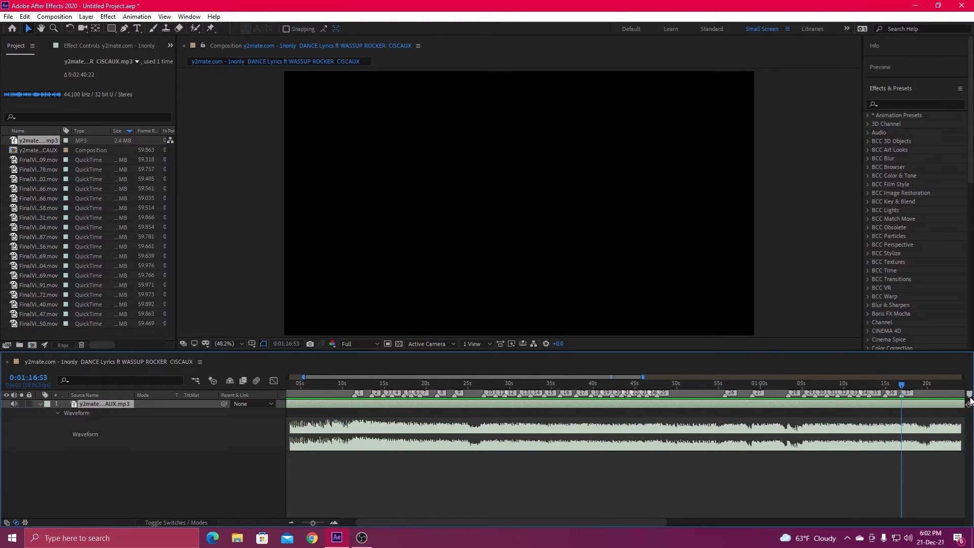
{"action": "left_click", "coordinate": [912, 389]}
{"action": "left_click", "coordinate": [969, 395]}
Step: Cut off the song layer after about 0:01:20, end the work area there and trim the composition to it
{"action": "key", "text": "minus"}
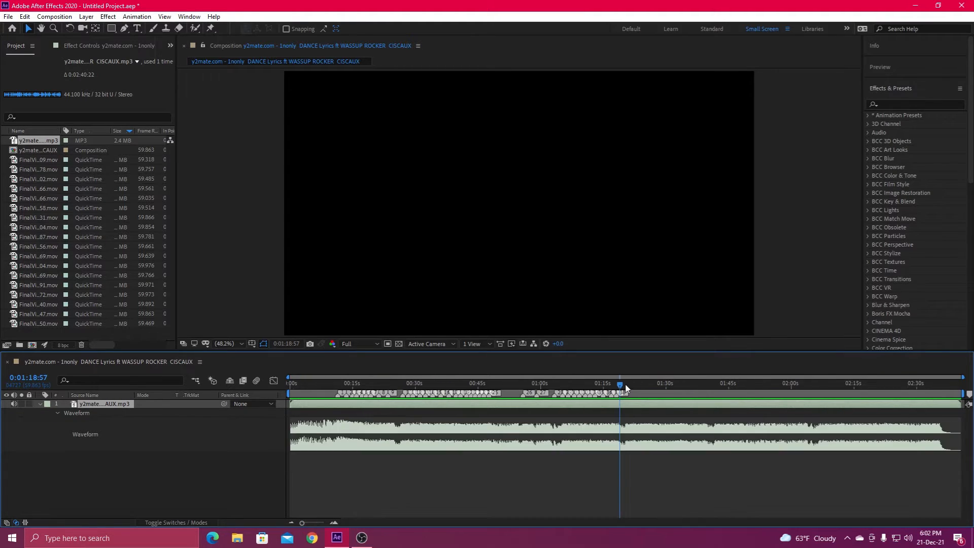
{"action": "left_click", "coordinate": [625, 385]}
{"action": "key", "text": "ctrl+shift+d"}
{"action": "key", "text": "Delete"}
{"action": "key", "text": "n"}
{"action": "right_click", "coordinate": [513, 394]}
{"action": "left_click", "coordinate": [527, 424]}
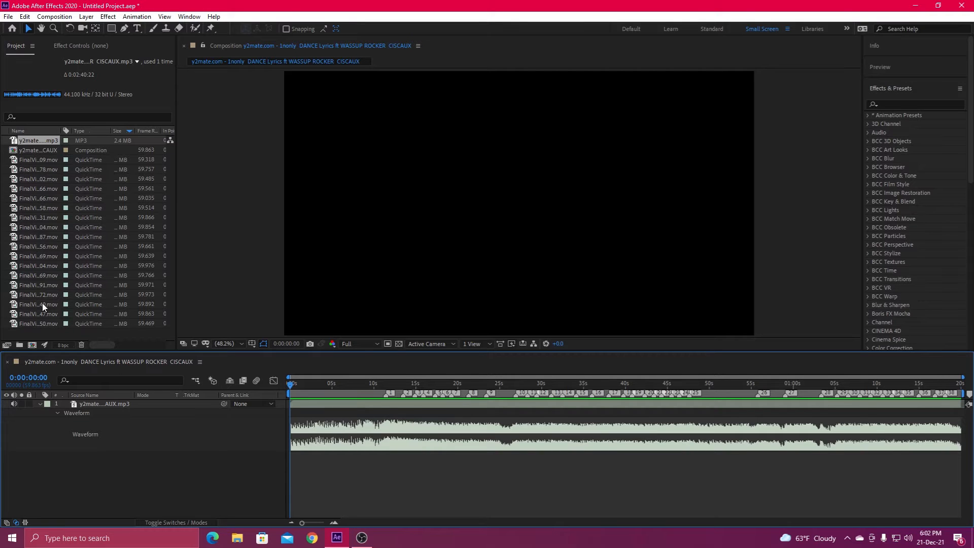
Step: Import all the loose audio files from the Desktop's Sound Effects folder, from Bassy One.wav through Wooshy Wooshy.mp3
{"action": "right_click", "coordinate": [42, 331]}
{"action": "mouse_move", "coordinate": [76, 383]}
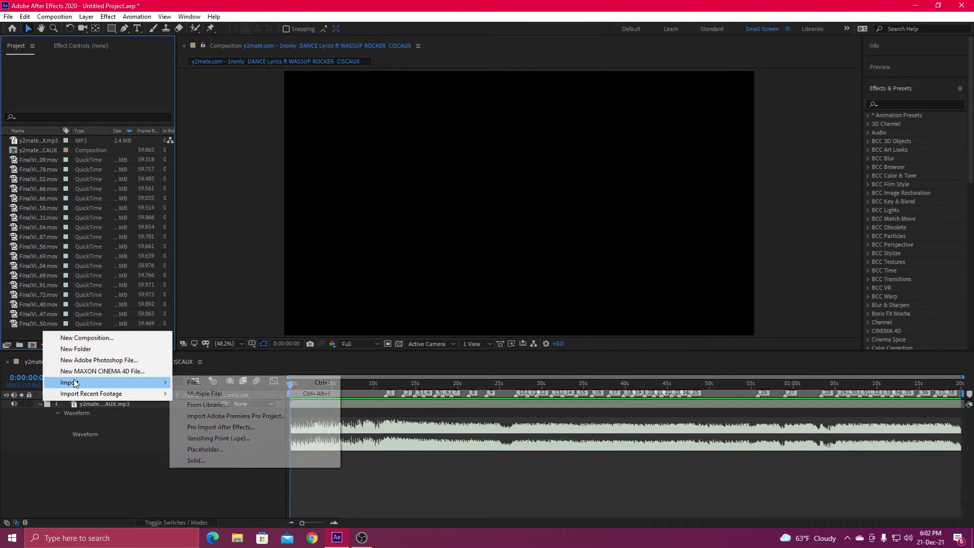
{"action": "left_click", "coordinate": [198, 385]}
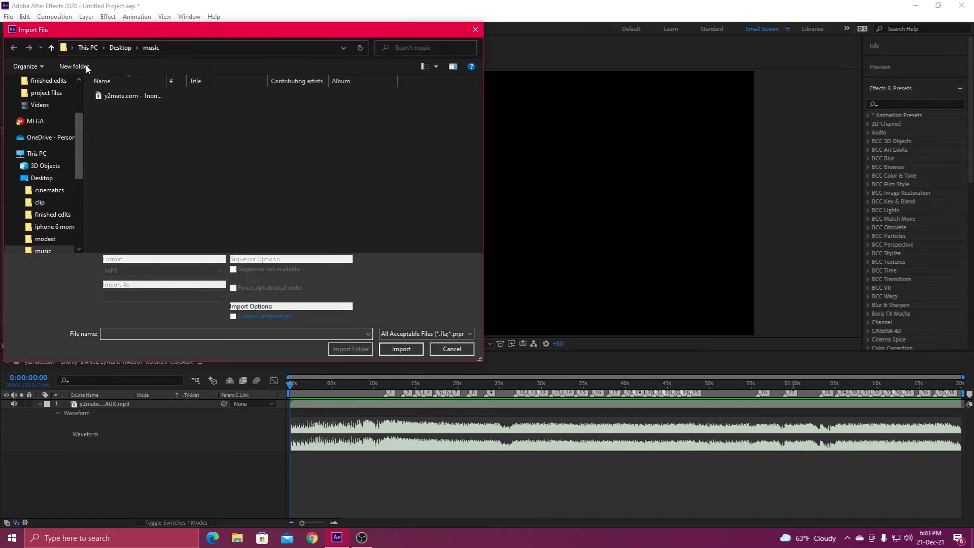
{"action": "left_click", "coordinate": [115, 50]}
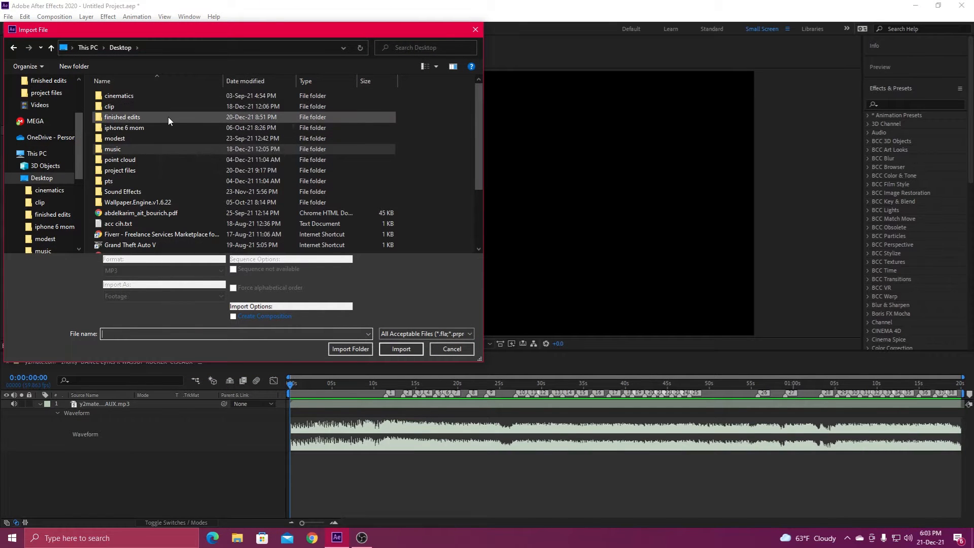
{"action": "double_click", "coordinate": [131, 193]}
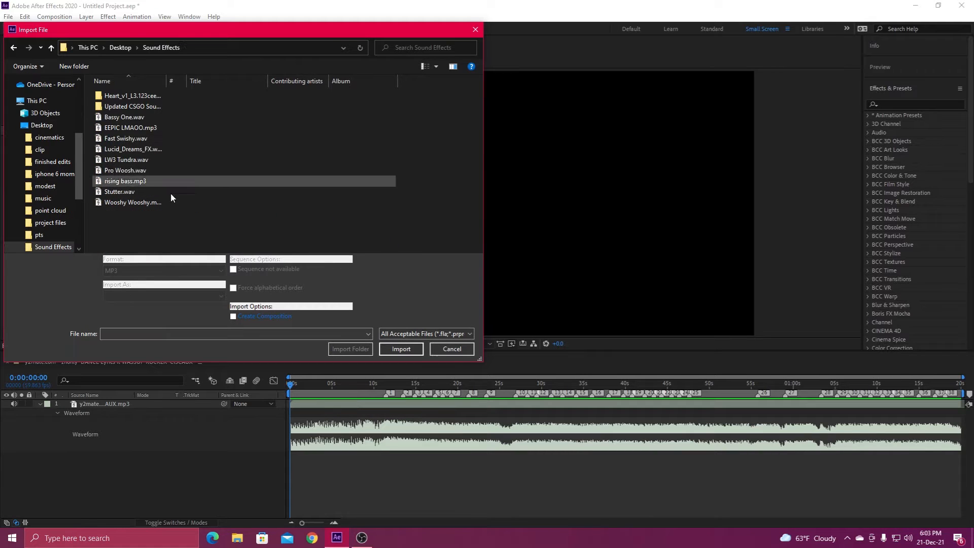
{"action": "double_click", "coordinate": [152, 106]}
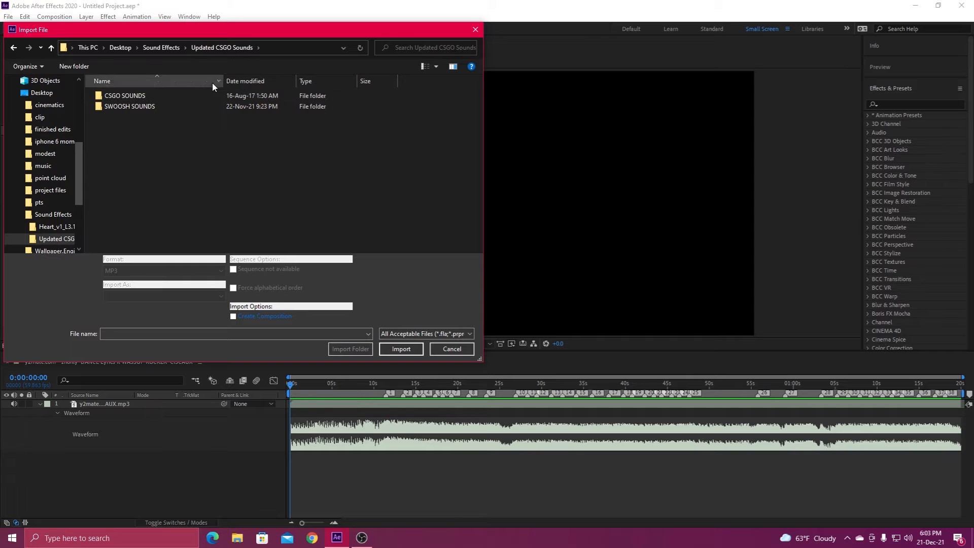
{"action": "double_click", "coordinate": [240, 104]}
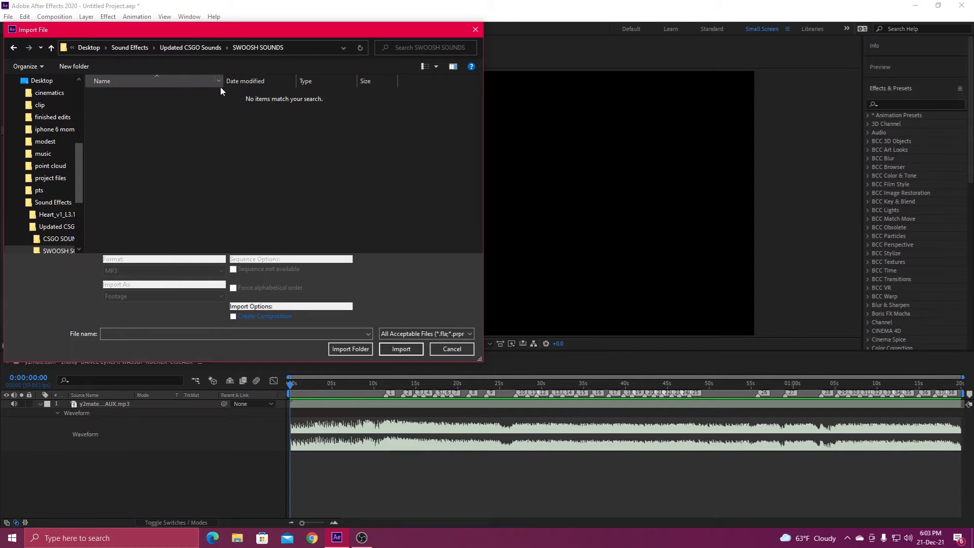
{"action": "left_click", "coordinate": [132, 49]}
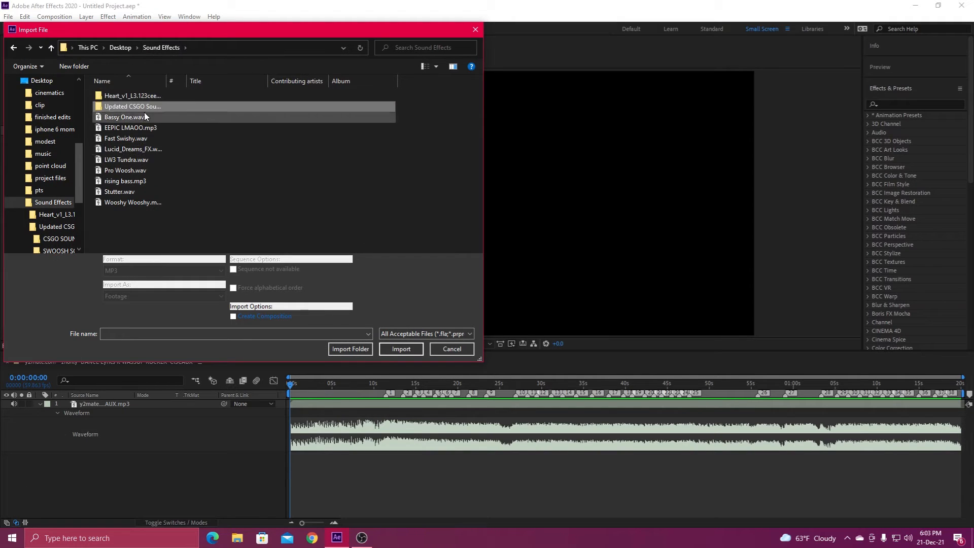
{"action": "left_click_drag", "start_coordinate": [135, 217], "coordinate": [124, 120]}
{"action": "left_click", "coordinate": [400, 348]}
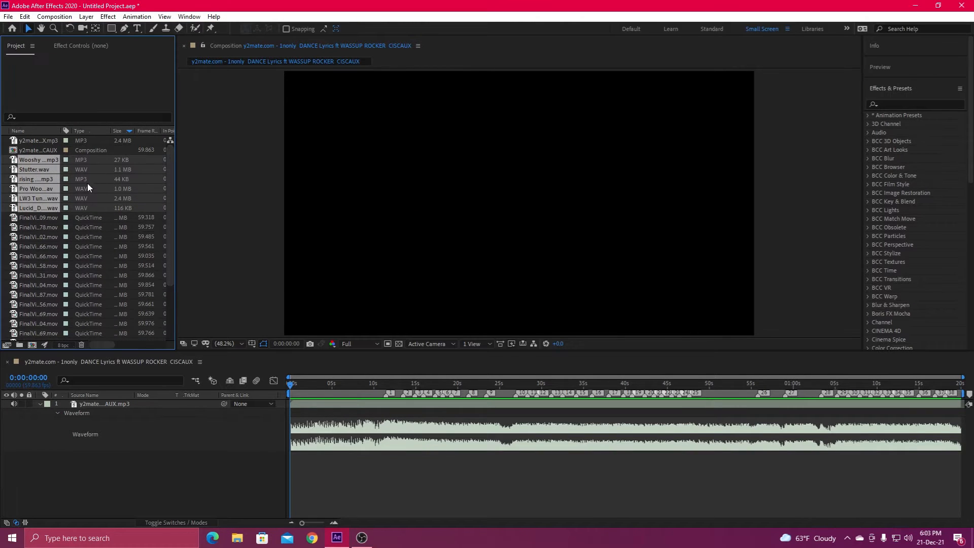
Step: Add rising bass.mp3 to the composition above the song, starting at about 0:00:11
{"action": "scroll", "coordinate": [87, 183], "scroll_direction": "down", "scroll_amount": 3}
{"action": "left_click", "coordinate": [89, 295]}
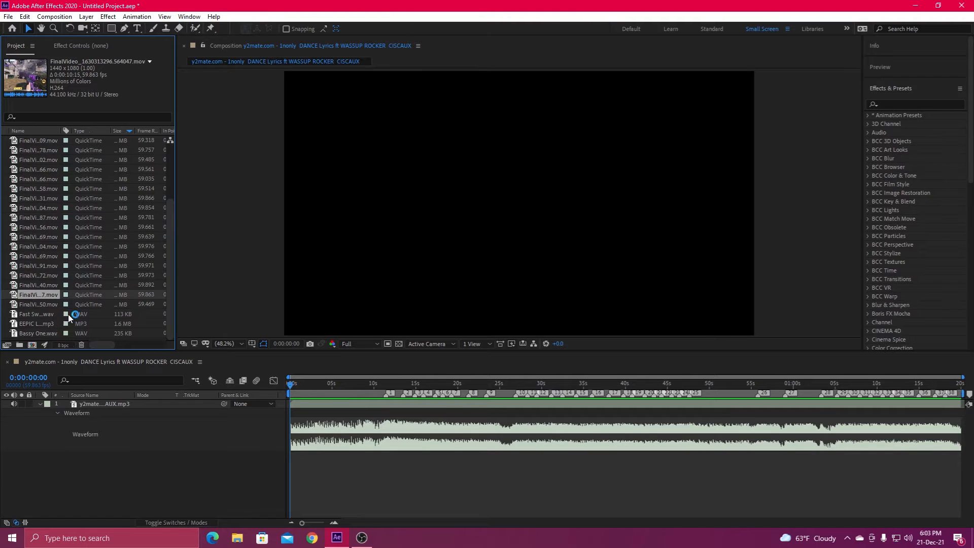
{"action": "scroll", "coordinate": [51, 320], "scroll_direction": "up", "scroll_amount": 3}
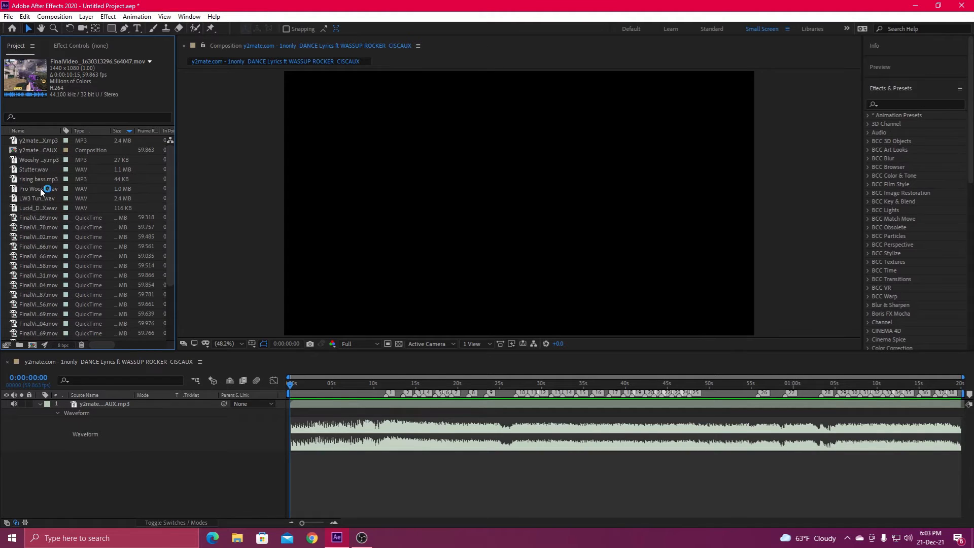
{"action": "left_click_drag", "start_coordinate": [39, 179], "coordinate": [383, 401]}
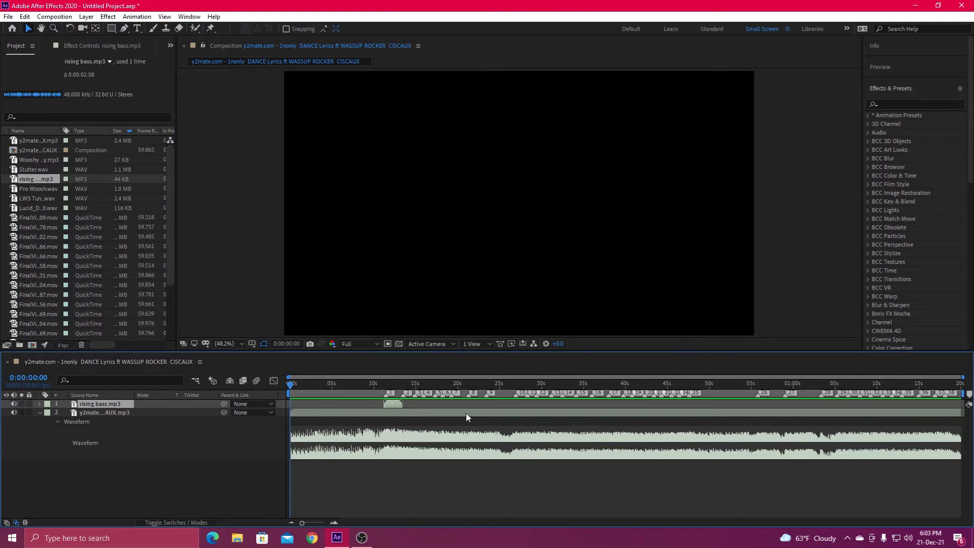
Step: Shift the rising bass layer earlier, using its waveform to align its loudest part with the first beat marker at 0:00:11:25
{"action": "left_click", "coordinate": [334, 522]}
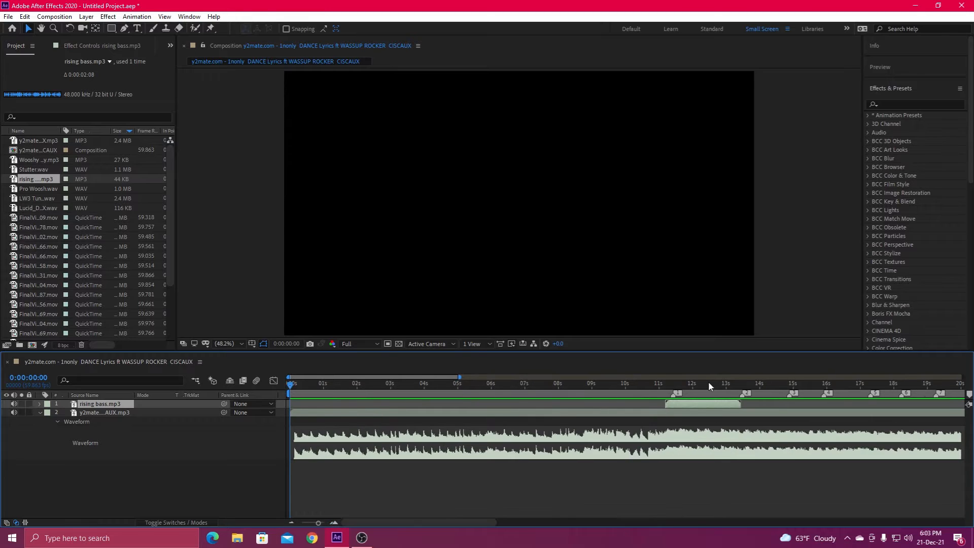
{"action": "left_click_drag", "start_coordinate": [663, 386], "coordinate": [674, 384]}
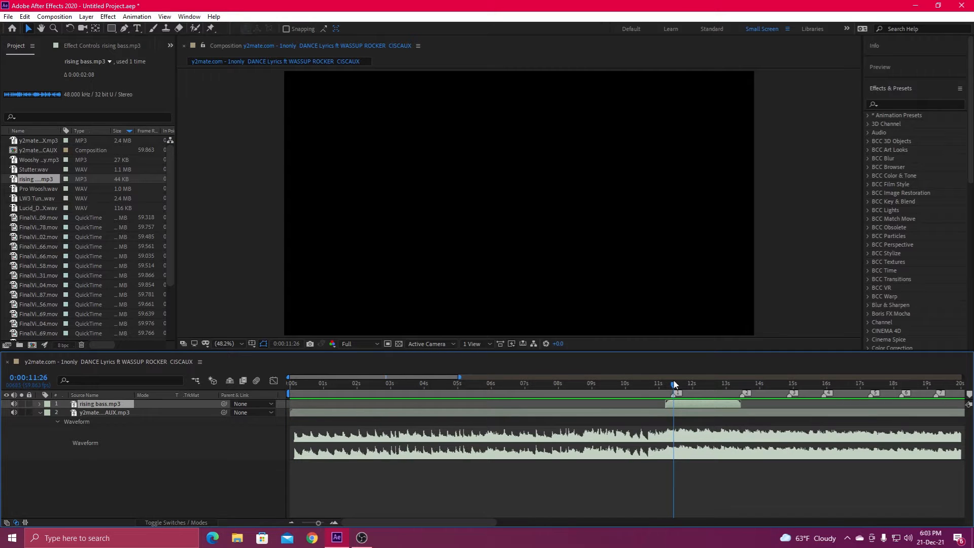
{"action": "left_click", "coordinate": [334, 522]}
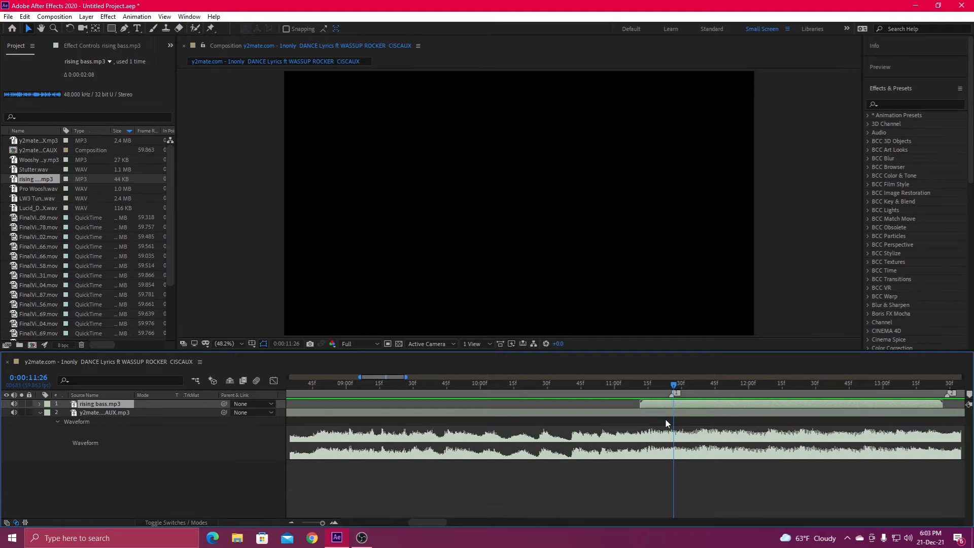
{"action": "key", "text": "Page_Up"}
{"action": "key", "text": "l"}
{"action": "key", "text": "l"}
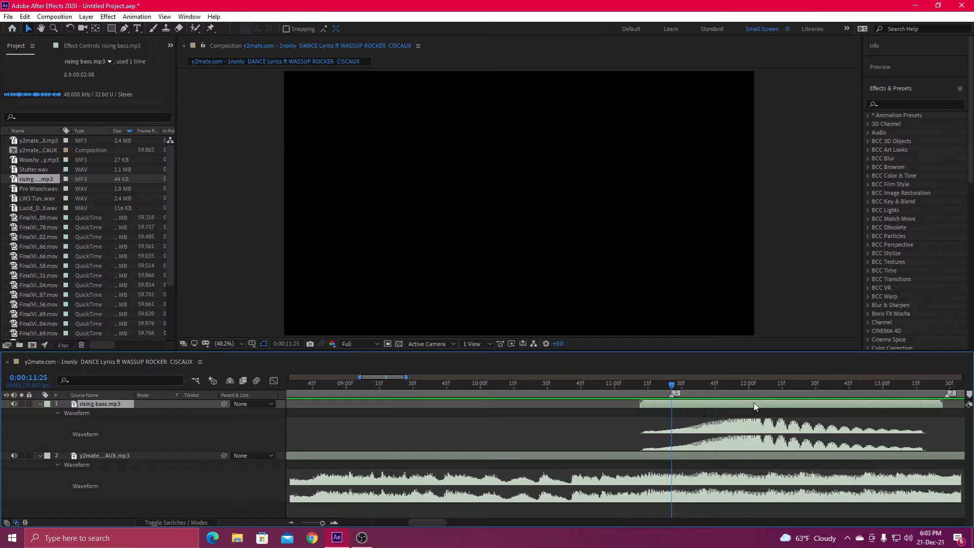
{"action": "left_click_drag", "start_coordinate": [731, 407], "coordinate": [670, 408]}
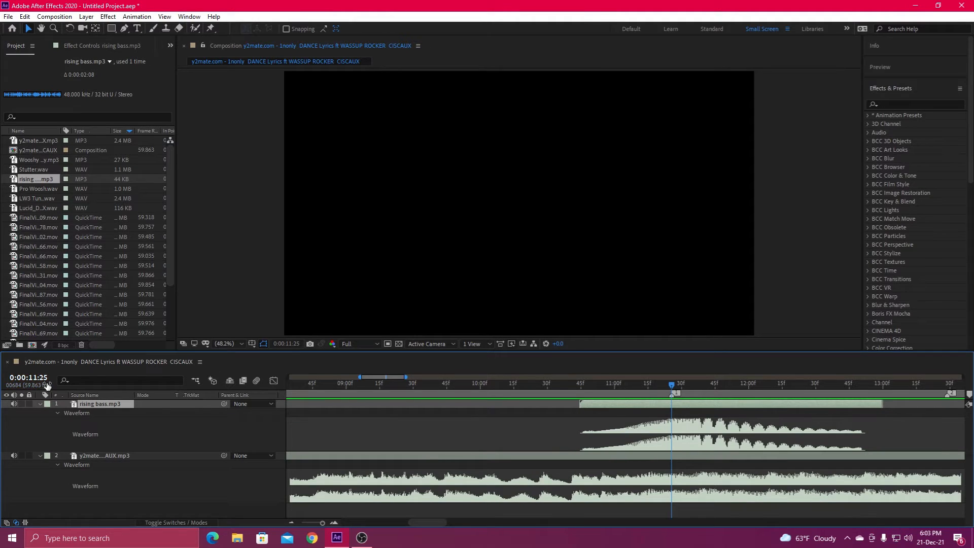
{"action": "key", "text": "l"}
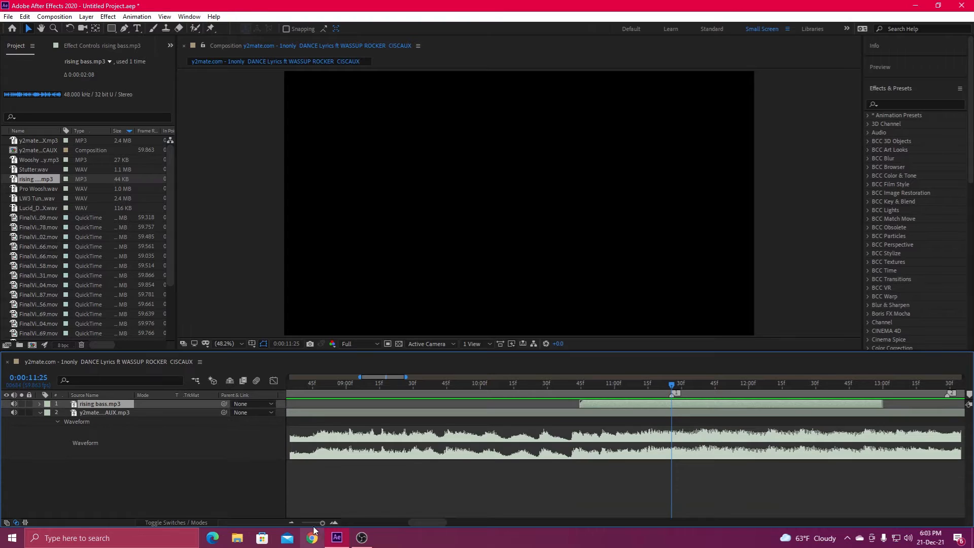
Step: Play the song from 0:00:08:28 to check the rising bass against the first beat marker
{"action": "left_click_drag", "start_coordinate": [313, 523], "coordinate": [311, 524]}
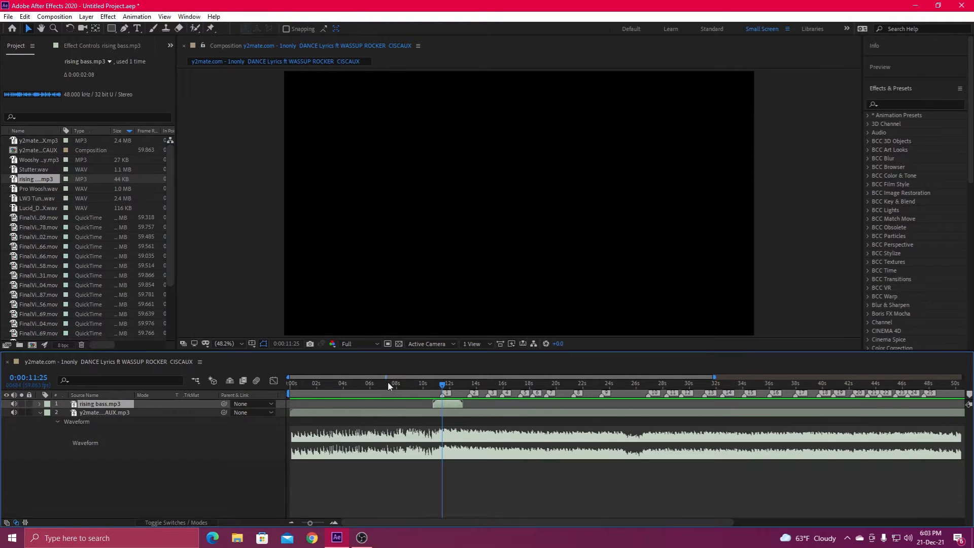
{"action": "left_click", "coordinate": [403, 388]}
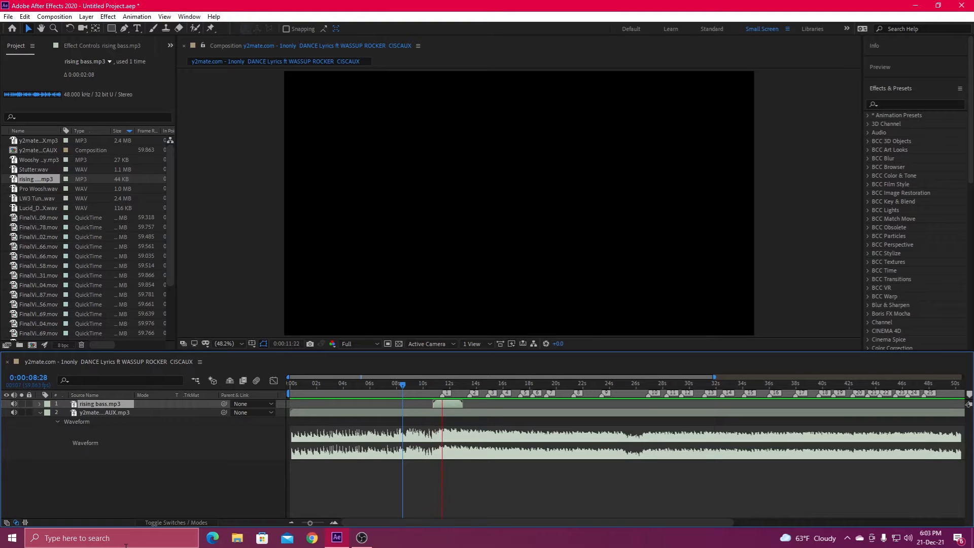
{"action": "left_click", "coordinate": [416, 389]}
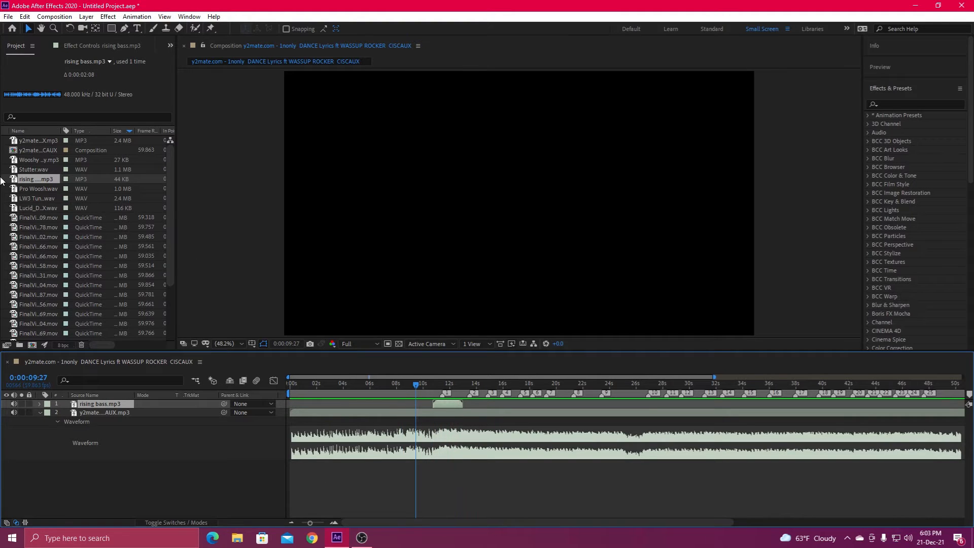
Step: Add Lucid_Dreams_FX.wav between the rising bass and song layers, starting with the rising bass, and hide the song's waveform
{"action": "scroll", "coordinate": [128, 159], "scroll_direction": "down", "scroll_amount": 3}
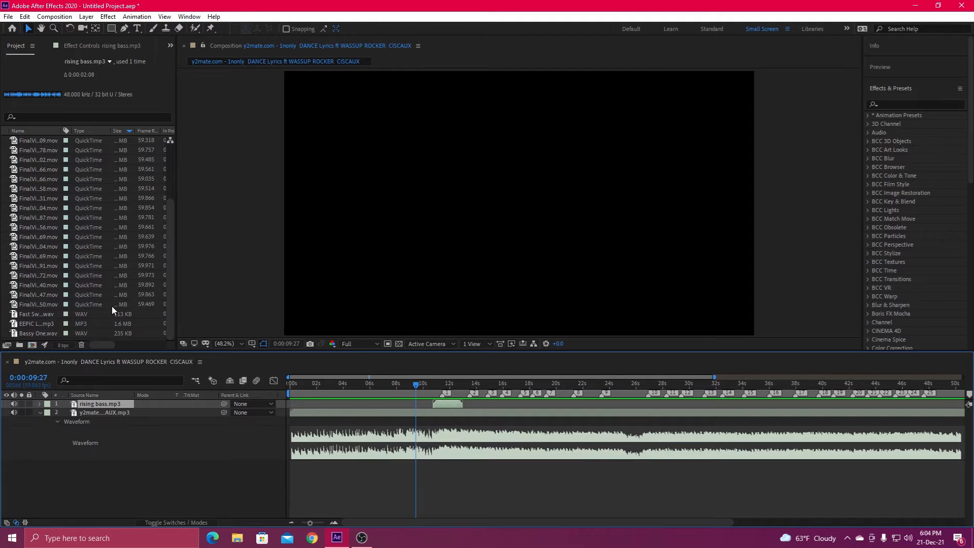
{"action": "scroll", "coordinate": [84, 275], "scroll_direction": "up", "scroll_amount": 3}
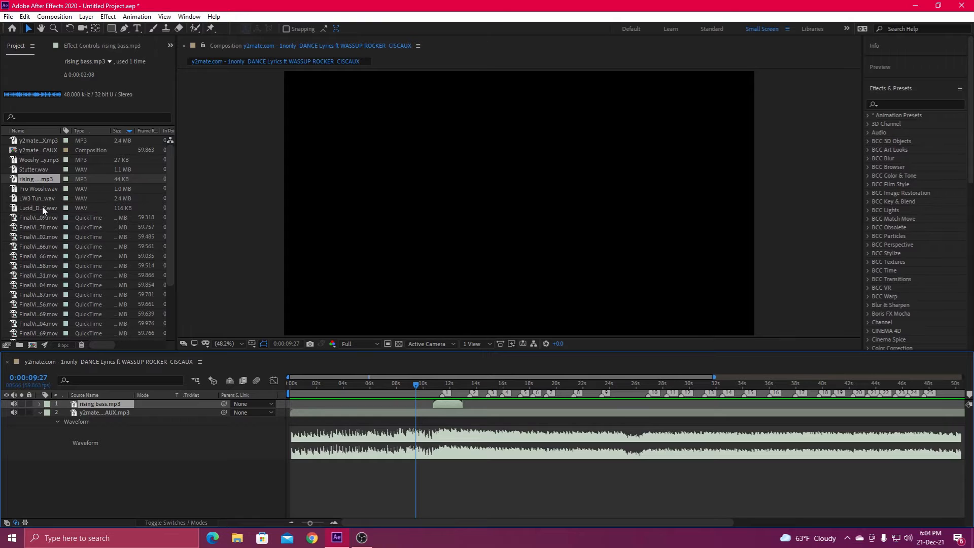
{"action": "left_click_drag", "start_coordinate": [43, 208], "coordinate": [432, 412]}
{"action": "left_click_drag", "start_coordinate": [434, 414], "coordinate": [434, 411]}
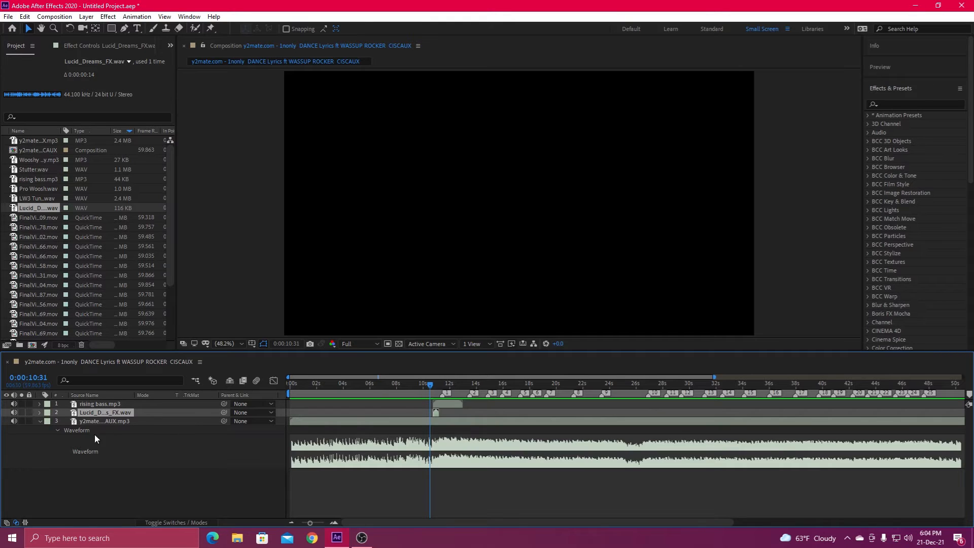
{"action": "left_click", "coordinate": [39, 421]}
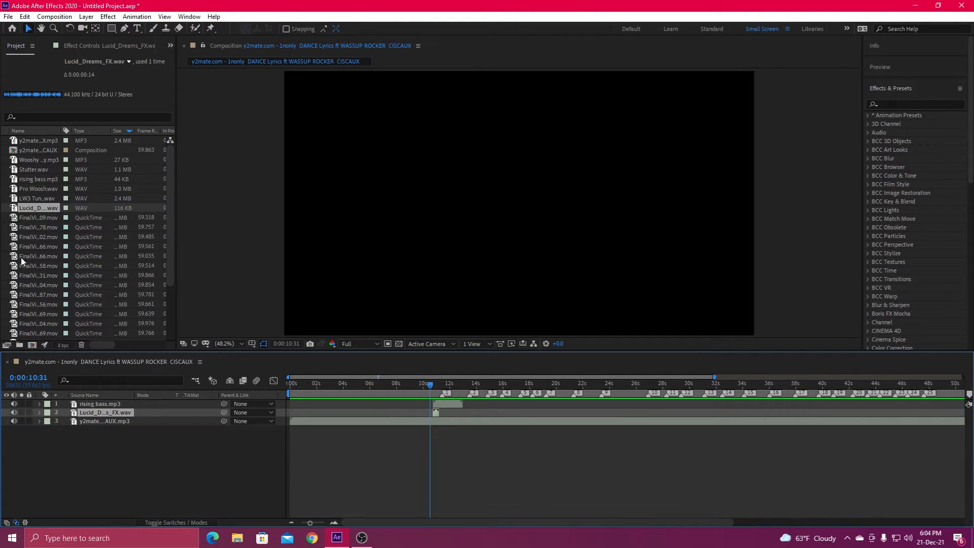
Step: Add LW3 Tundra.wav as the top layer, starting at the first beat marker at 0:00:11:25
{"action": "left_click", "coordinate": [35, 198]}
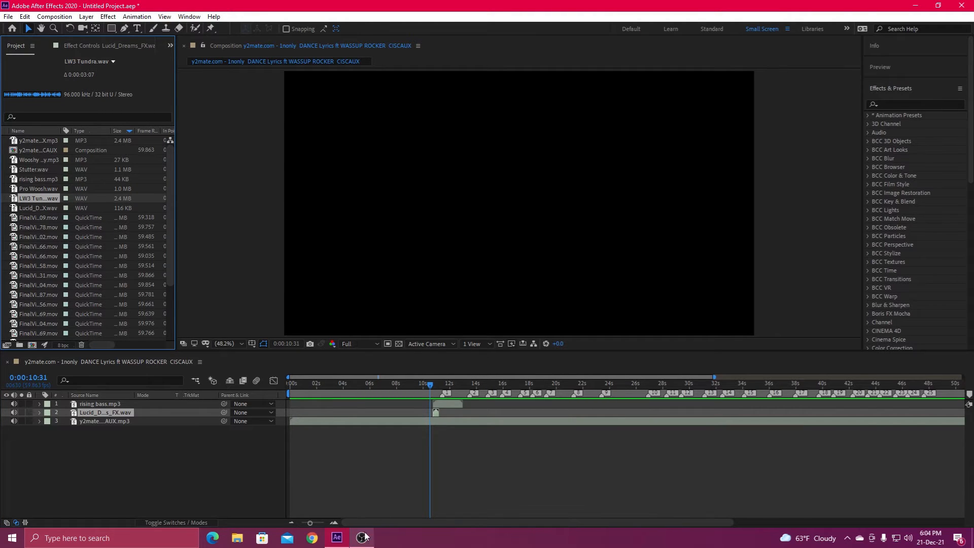
{"action": "left_click", "coordinate": [335, 521]}
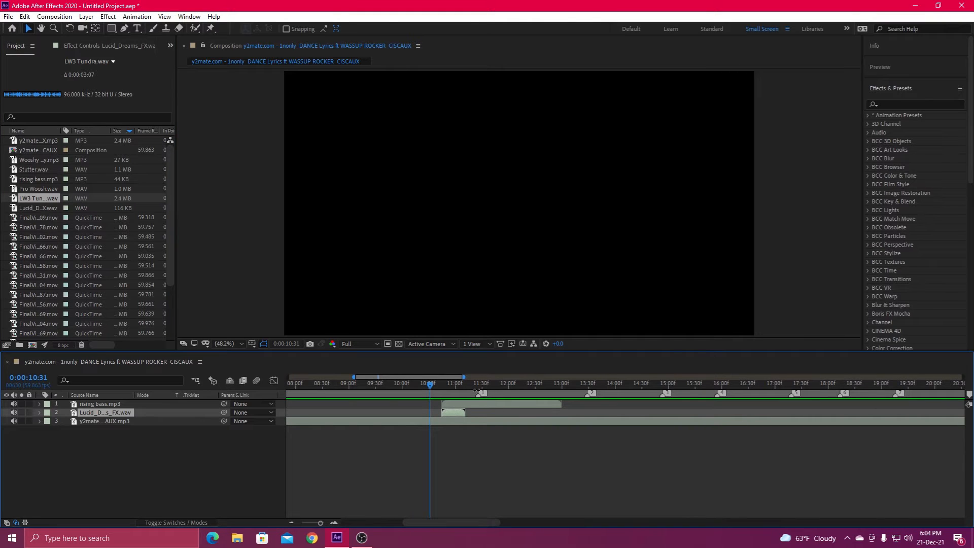
{"action": "left_click", "coordinate": [477, 386]}
{"action": "left_click_drag", "start_coordinate": [35, 200], "coordinate": [479, 404]}
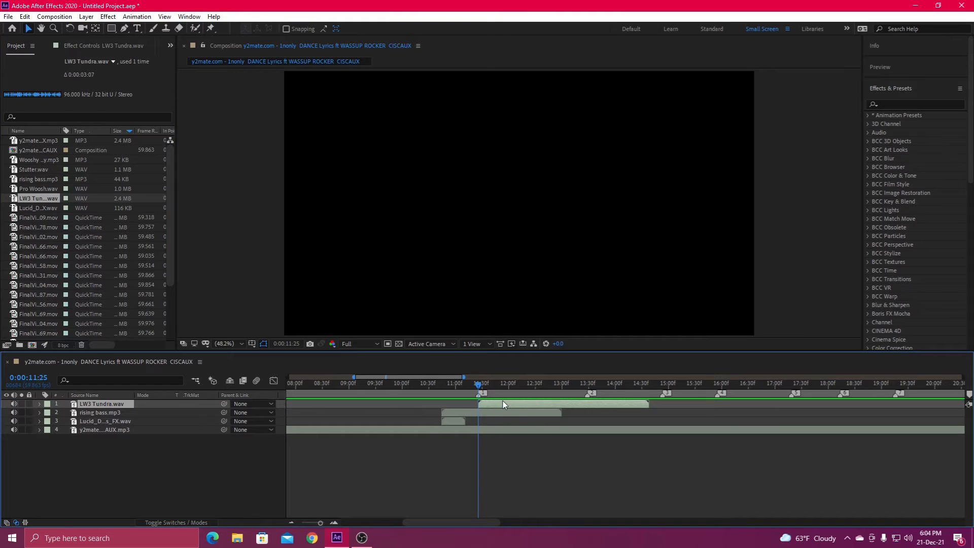
Step: Inspect the LW3 Tundra waveform and cut off the layer after 0:00:12:02, discarding the remainder
{"action": "key", "text": "l"}
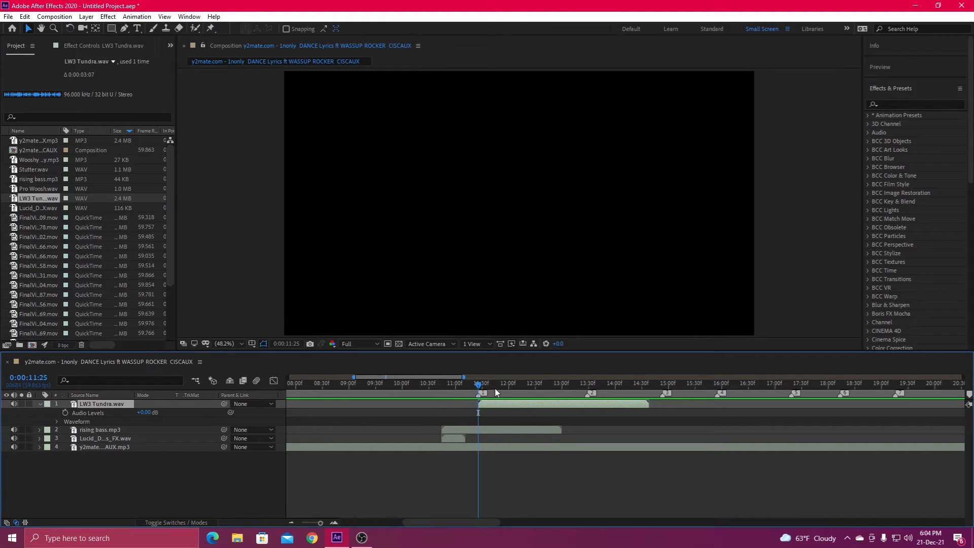
{"action": "key", "text": "l"}
{"action": "key", "text": "l"}
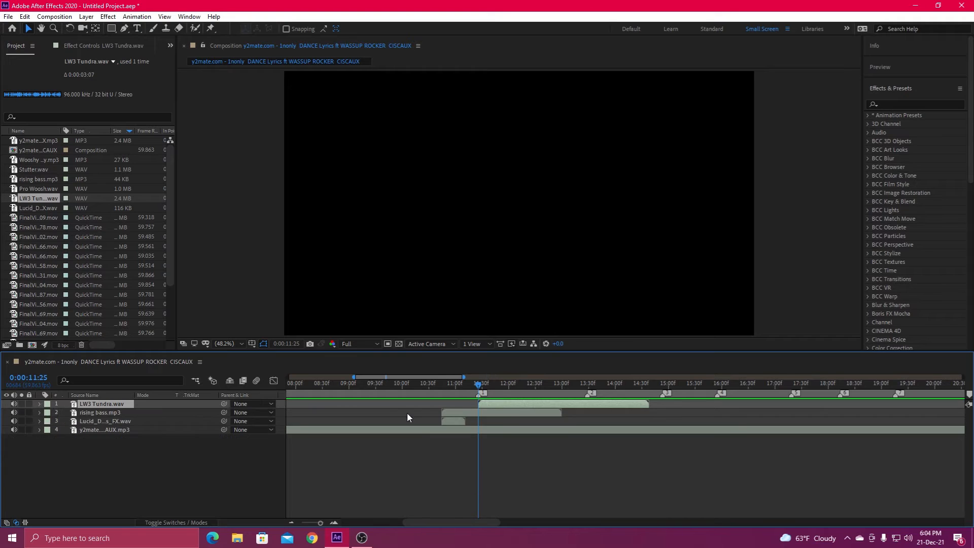
{"action": "left_click_drag", "start_coordinate": [501, 384], "coordinate": [511, 392]}
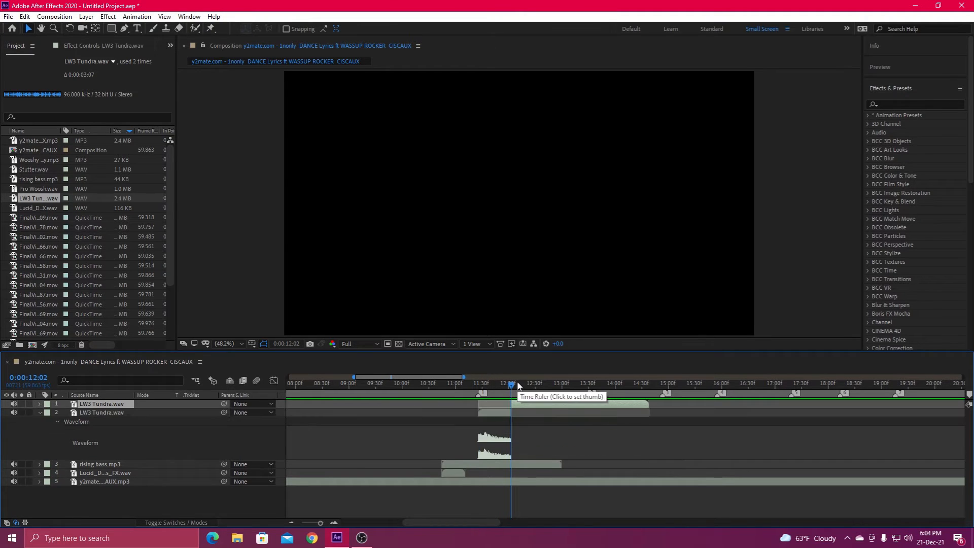
{"action": "key", "text": "alt+bracketright"}
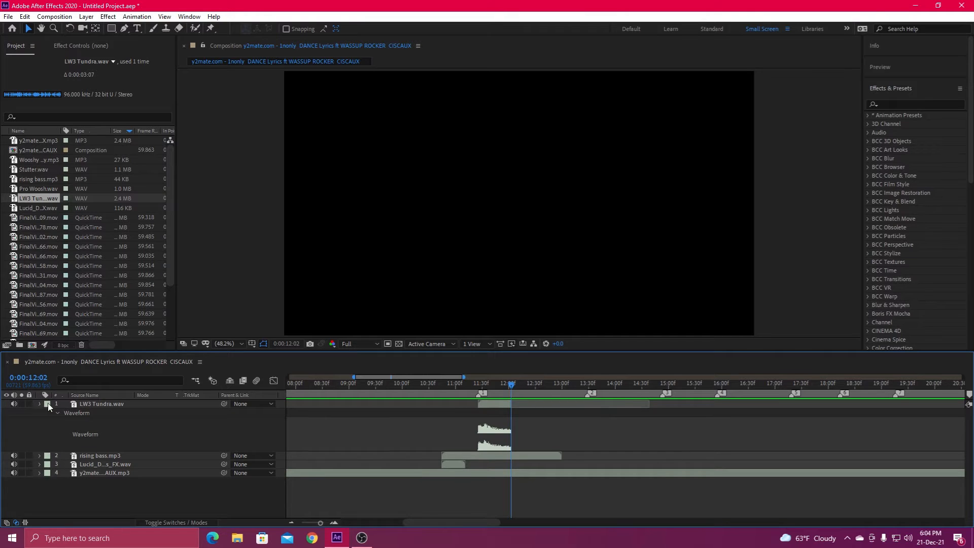
{"action": "left_click", "coordinate": [39, 404]}
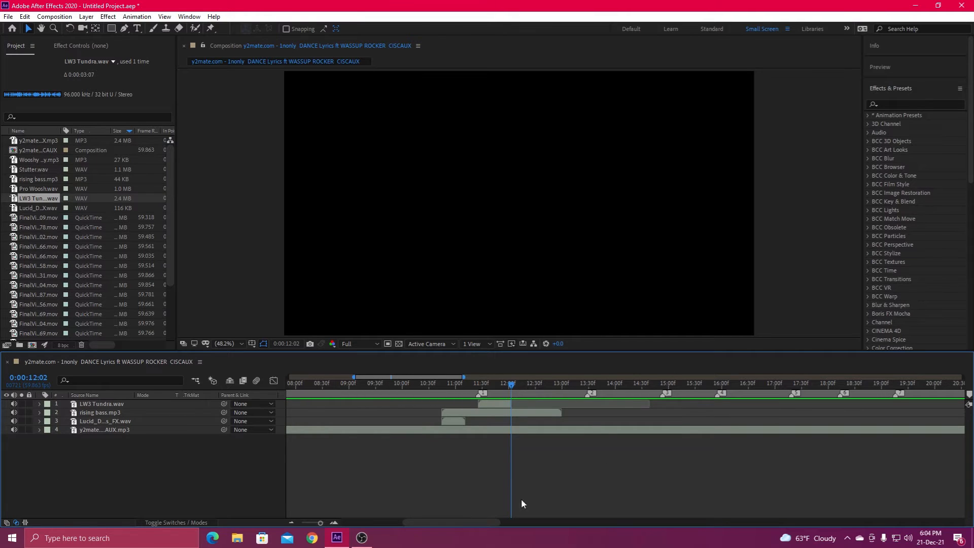
Step: Play back the layered sound effects from 0:00:10:33 and select the trimmed LW3 Tundra layer
{"action": "left_click", "coordinate": [433, 384]}
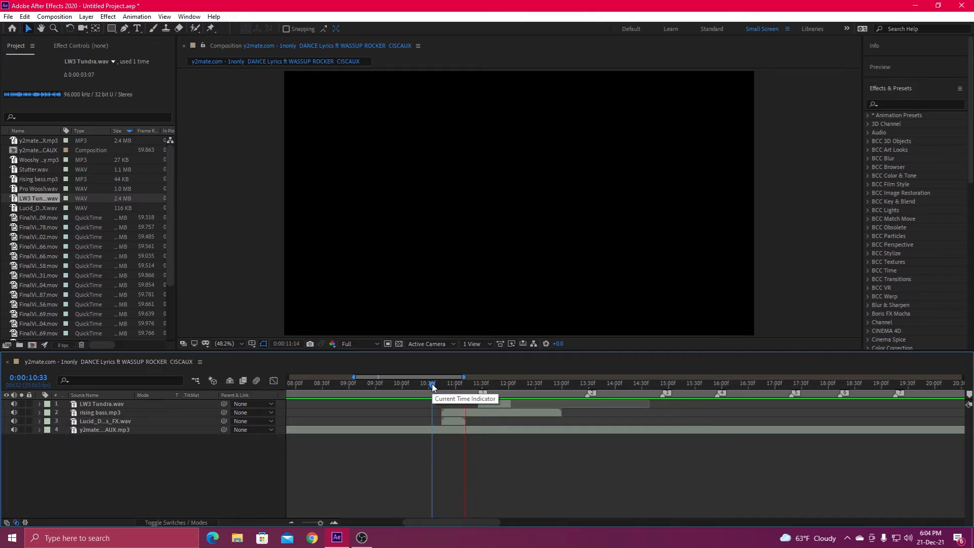
{"action": "left_click", "coordinate": [476, 384]}
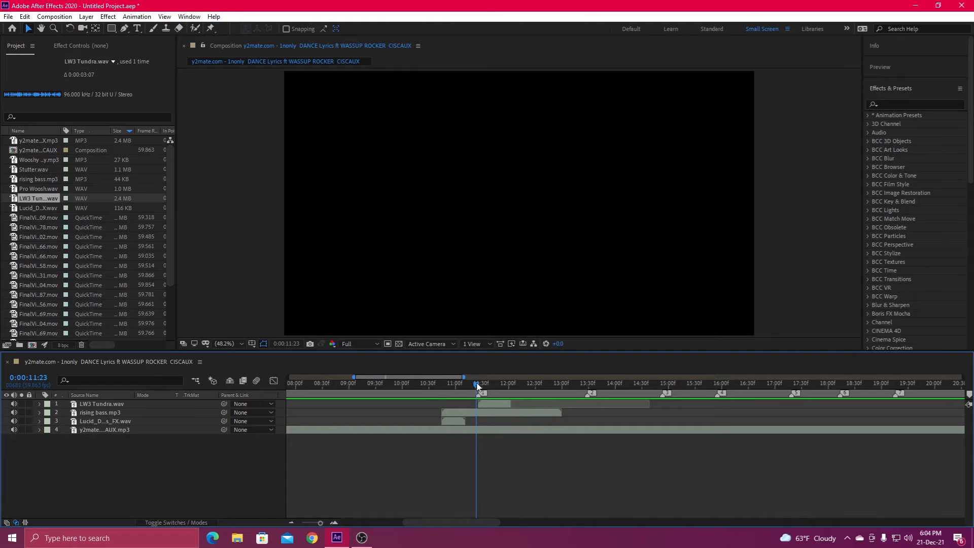
{"action": "left_click", "coordinate": [491, 404]}
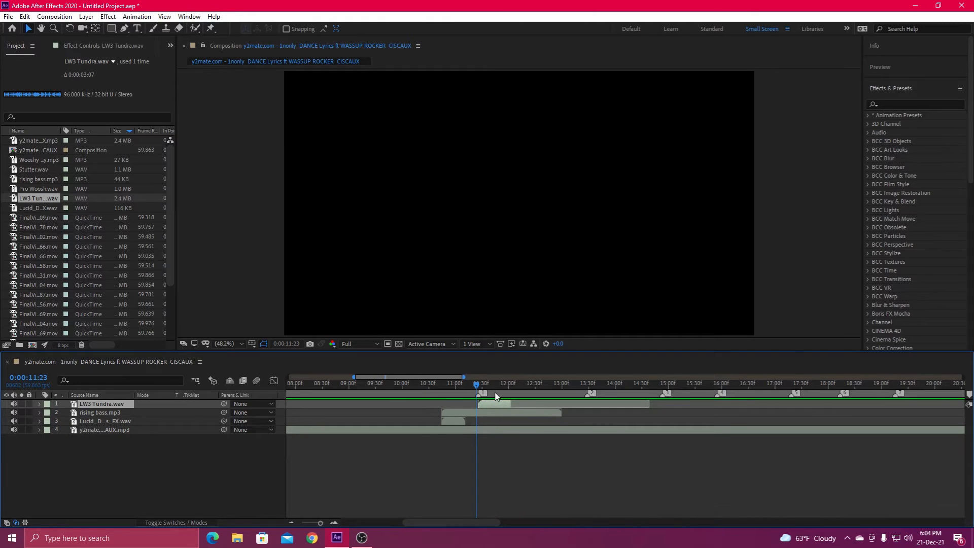
Step: Delete the LW3 Tundra layer at the first beat marker and add LW3 Tundra.wav afresh at the second marker, 0:00:13:28
{"action": "key", "text": "Delete"}
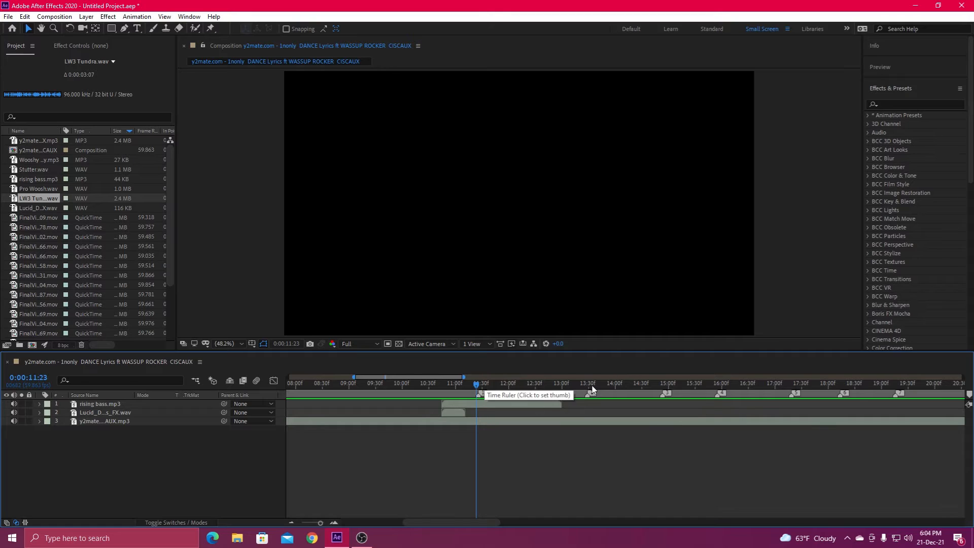
{"action": "left_click", "coordinate": [587, 384]}
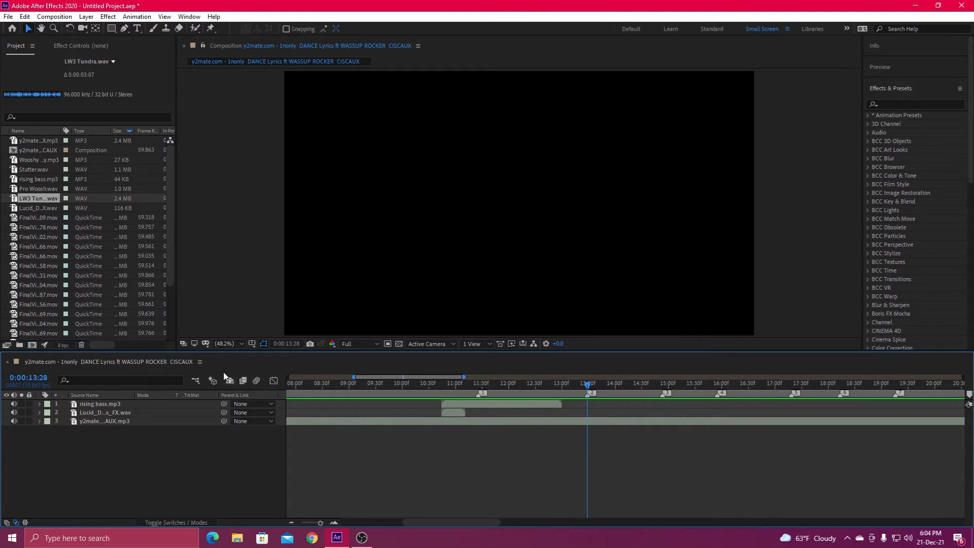
{"action": "left_click_drag", "start_coordinate": [42, 199], "coordinate": [622, 389]}
Step: Inspect the LW3 Tundra waveform, cut the layer off after 0:00:14:05 without keeping the remainder, and collapse the waveform
{"action": "key", "text": "l"}
{"action": "key", "text": "l"}
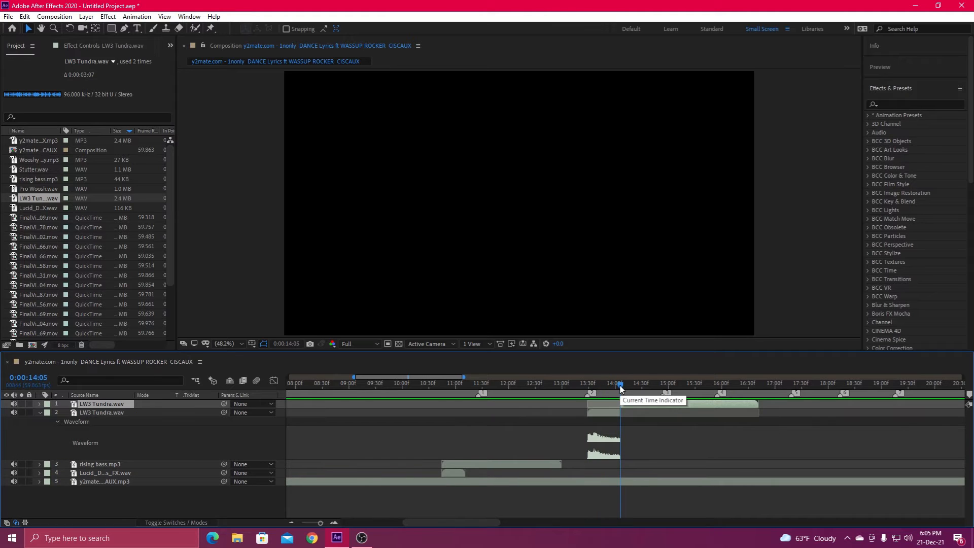
{"action": "key", "text": "alt+bracketright"}
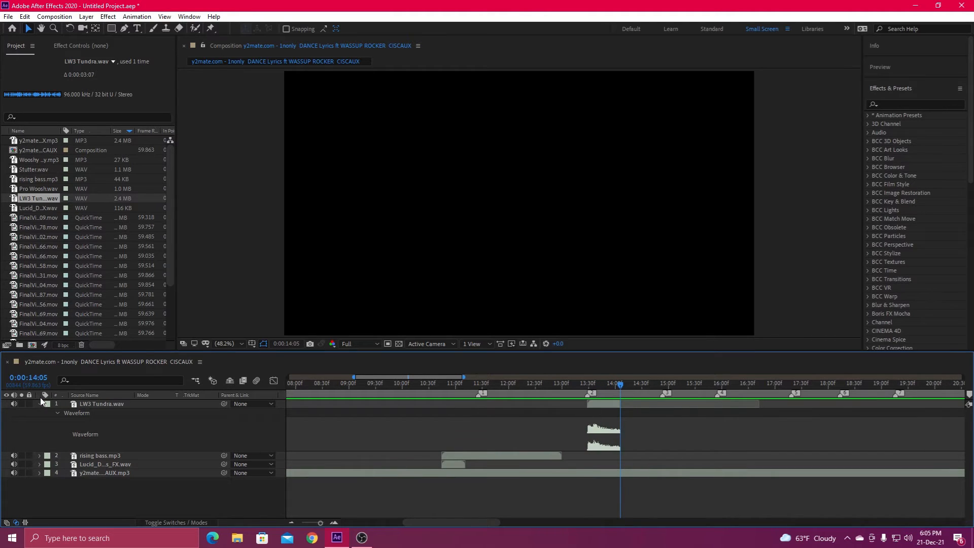
{"action": "left_click", "coordinate": [40, 403]}
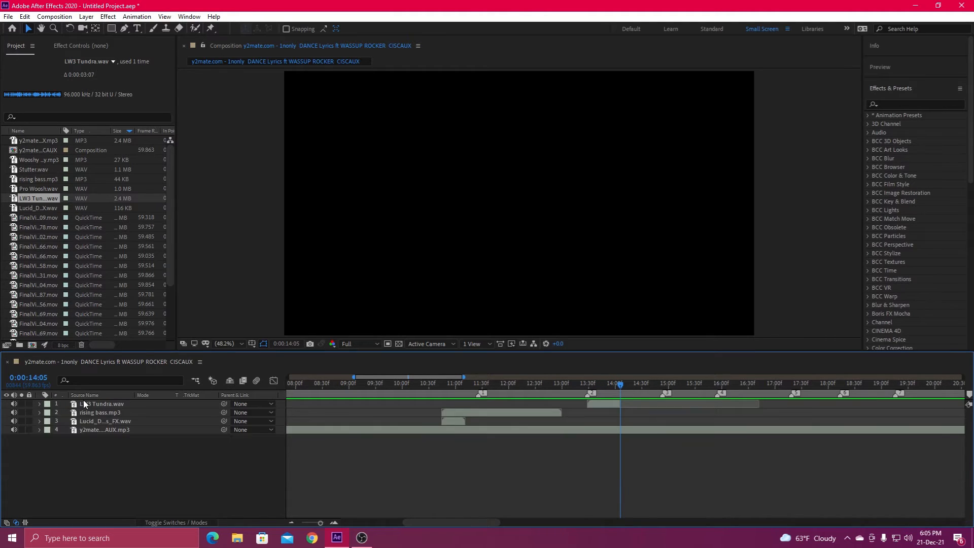
Step: Duplicate the trimmed LW3 Tundra layer and start the copy at the fourth beat marker, 0:00:15:55
{"action": "left_click", "coordinate": [617, 405]}
{"action": "key", "text": "ctrl+d"}
{"action": "left_click_drag", "start_coordinate": [608, 405], "coordinate": [680, 422]}
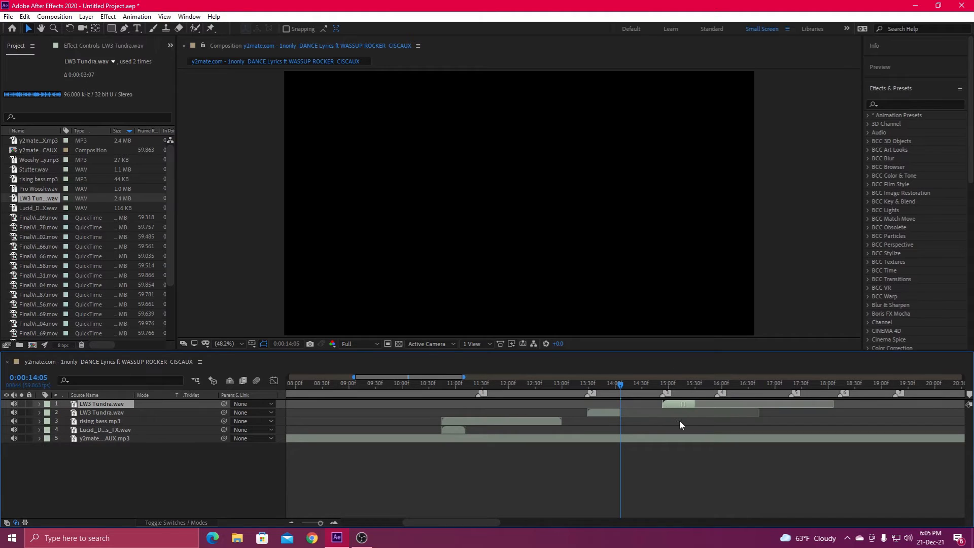
{"action": "left_click_drag", "start_coordinate": [713, 384], "coordinate": [732, 407]}
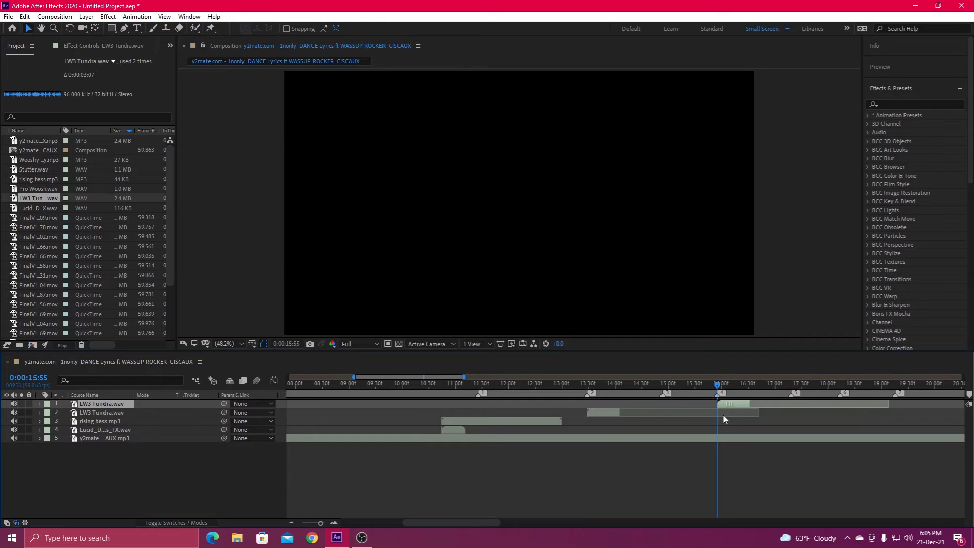
Step: Add trimmed LW3 Tundra copies at the fifth beat marker, 0:00:17:18, and at the third marker
{"action": "left_click", "coordinate": [791, 387]}
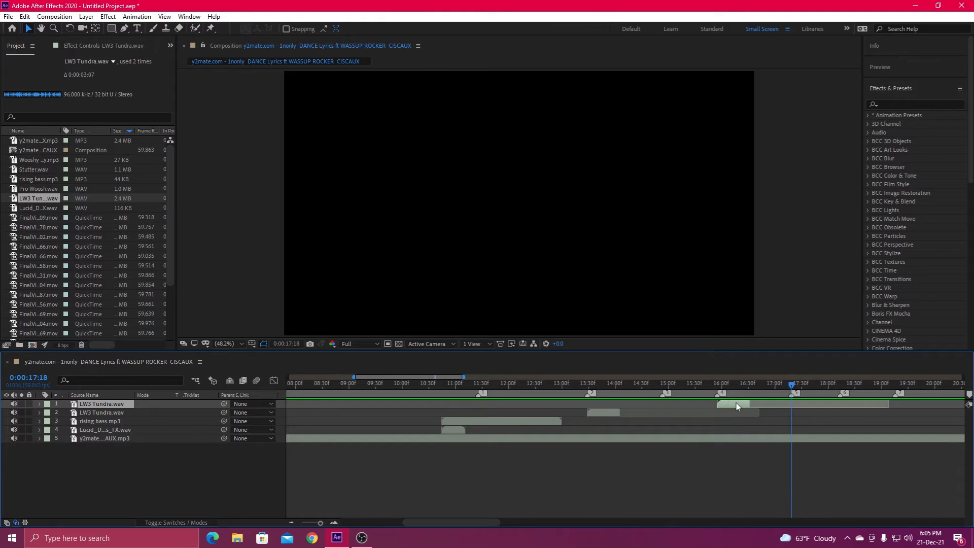
{"action": "key", "text": "ctrl+d"}
{"action": "left_click_drag", "start_coordinate": [736, 406], "coordinate": [809, 412]}
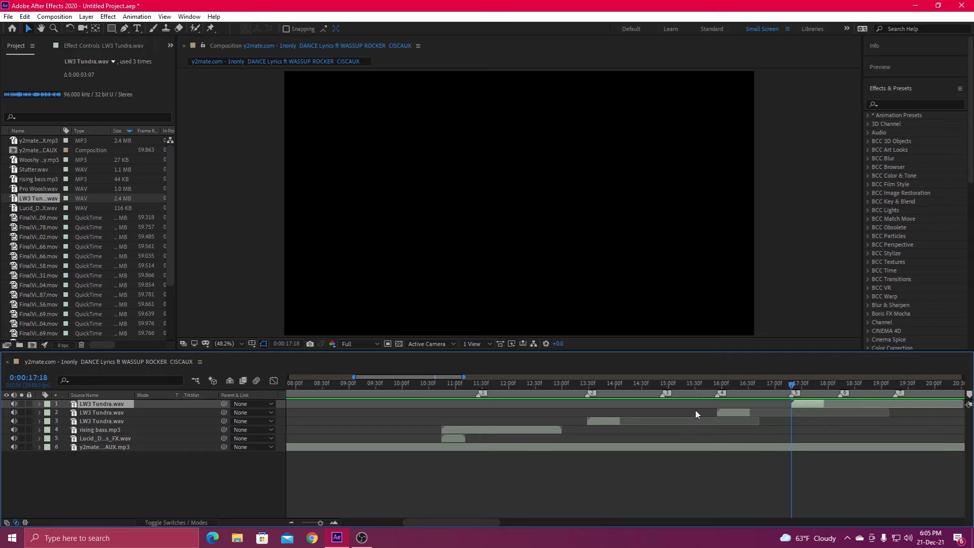
{"action": "left_click", "coordinate": [720, 412]}
{"action": "key", "text": "ctrl+d"}
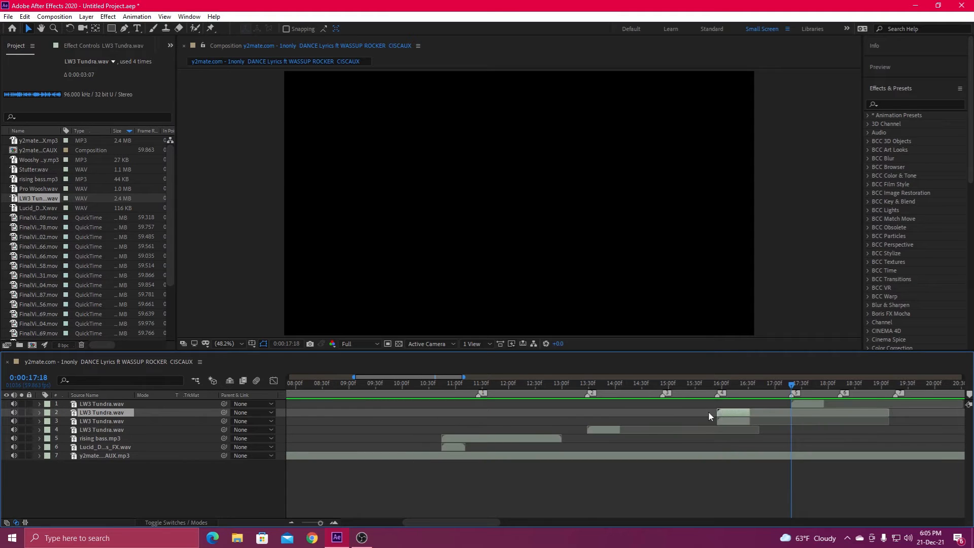
{"action": "left_click_drag", "start_coordinate": [721, 413], "coordinate": [682, 415]}
Step: Duplicate the LW3 Tundra layer from the fifth marker and start the copy at the sixth beat marker, 0:00:18:13
{"action": "left_click", "coordinate": [839, 386]}
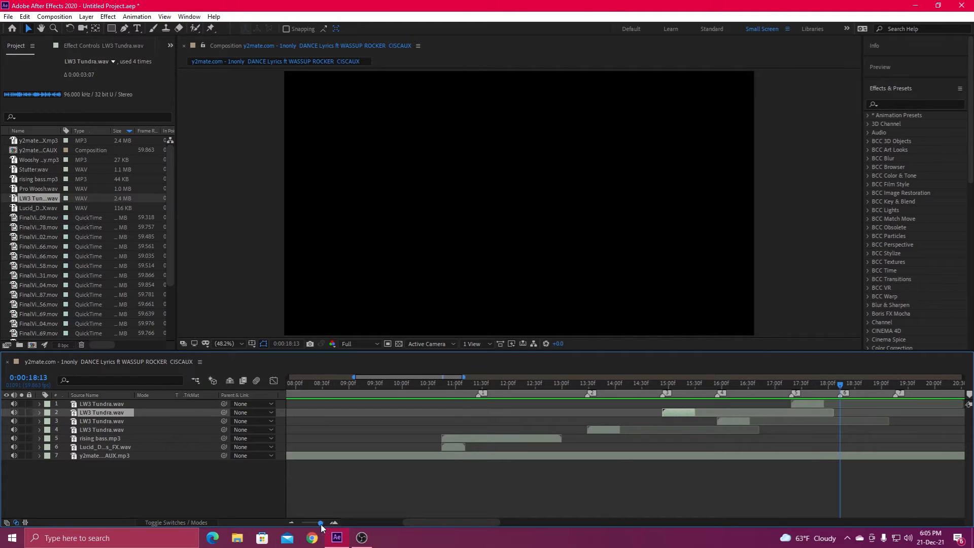
{"action": "left_click", "coordinate": [302, 523]}
{"action": "left_click_drag", "start_coordinate": [301, 526], "coordinate": [298, 529]}
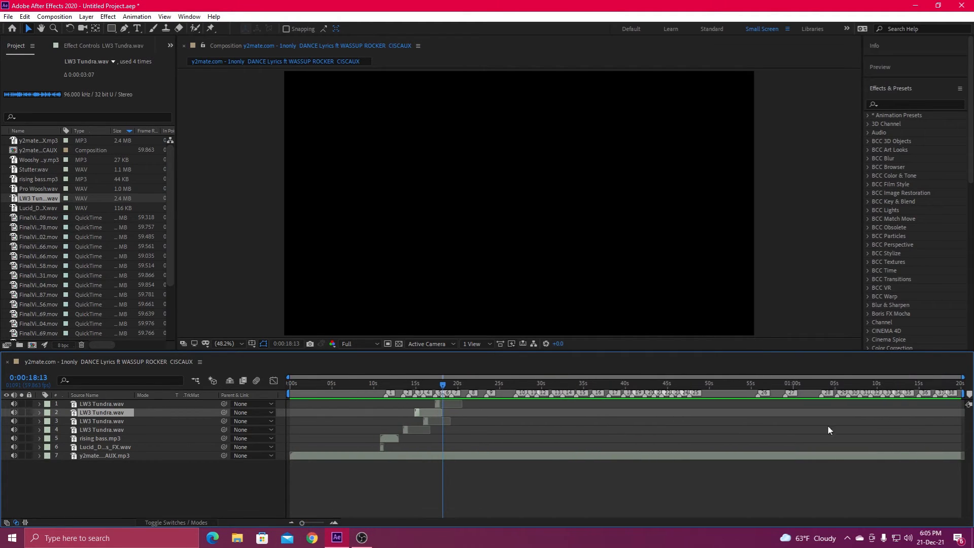
{"action": "left_click", "coordinate": [334, 522]}
{"action": "left_click", "coordinate": [334, 522]}
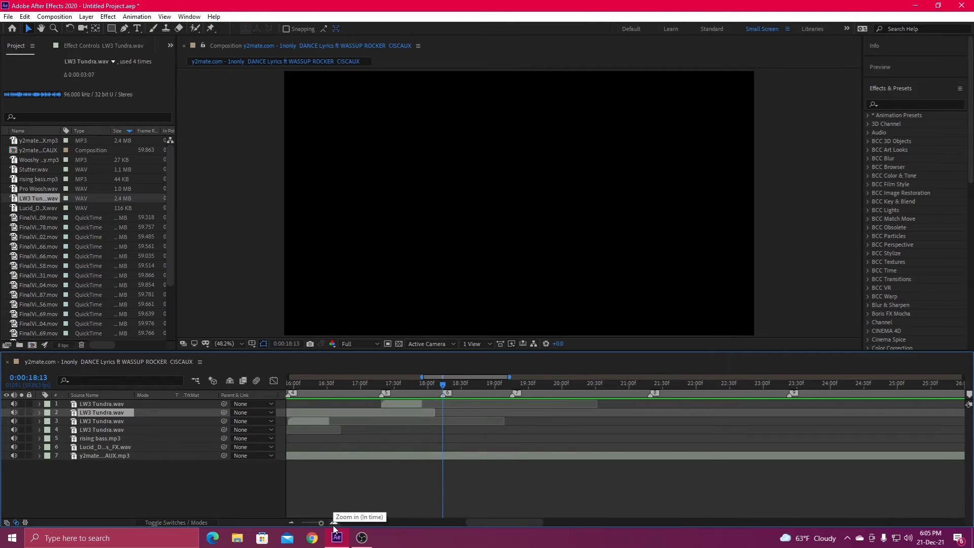
{"action": "left_click", "coordinate": [400, 405]}
{"action": "key", "text": "ctrl+d"}
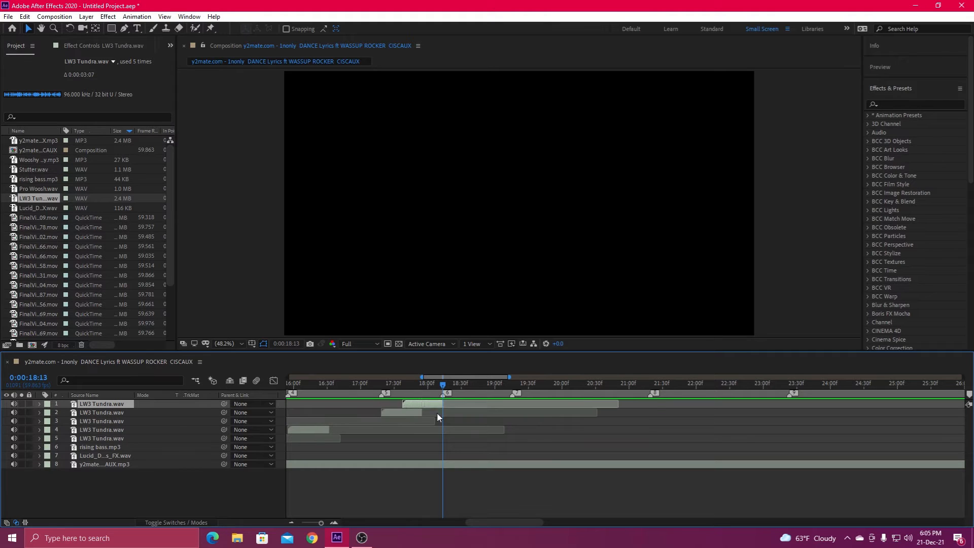
{"action": "key", "text": "bracketleft"}
Step: Add LW3 Tundra copies starting at beat markers 7, 8 (0:00:21:18) and 9
{"action": "left_click", "coordinate": [512, 384]}
{"action": "key", "text": "ctrl+d"}
{"action": "key", "text": "bracketleft"}
{"action": "left_click", "coordinate": [651, 385]}
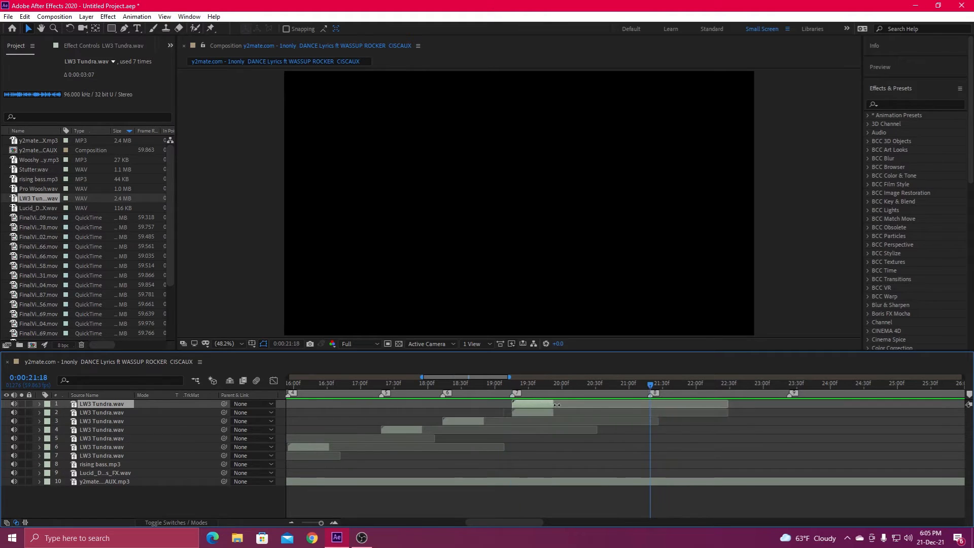
{"action": "key", "text": "ctrl+d"}
{"action": "key", "text": "bracketleft"}
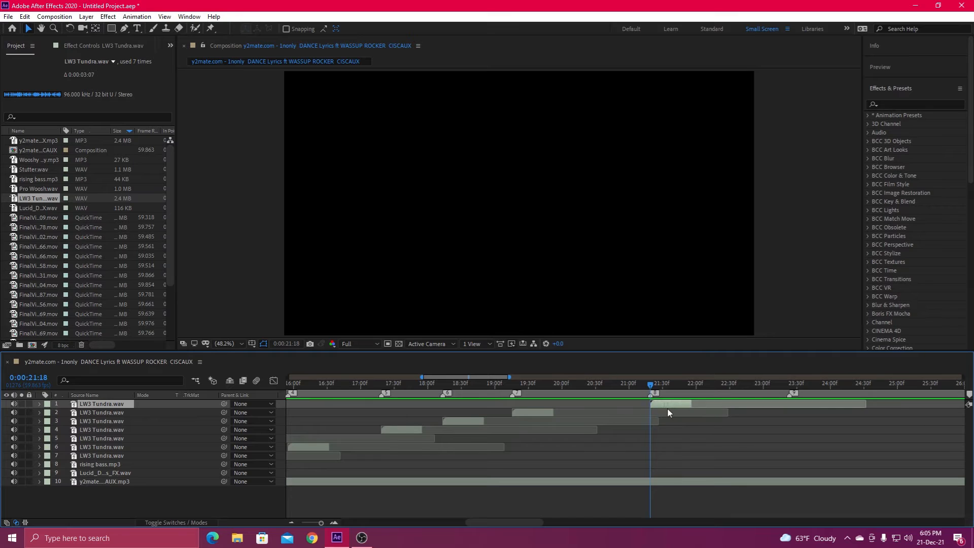
{"action": "left_click", "coordinate": [789, 384]}
{"action": "key", "text": "ctrl+d"}
{"action": "key", "text": "bracketleft"}
Step: Add LW3 Tundra copies starting at beat markers 10 (0:00:26:54), 11 and 12
{"action": "left_click_drag", "start_coordinate": [519, 523], "coordinate": [571, 523]}
{"action": "left_click", "coordinate": [581, 385]}
{"action": "key", "text": "ctrl+d"}
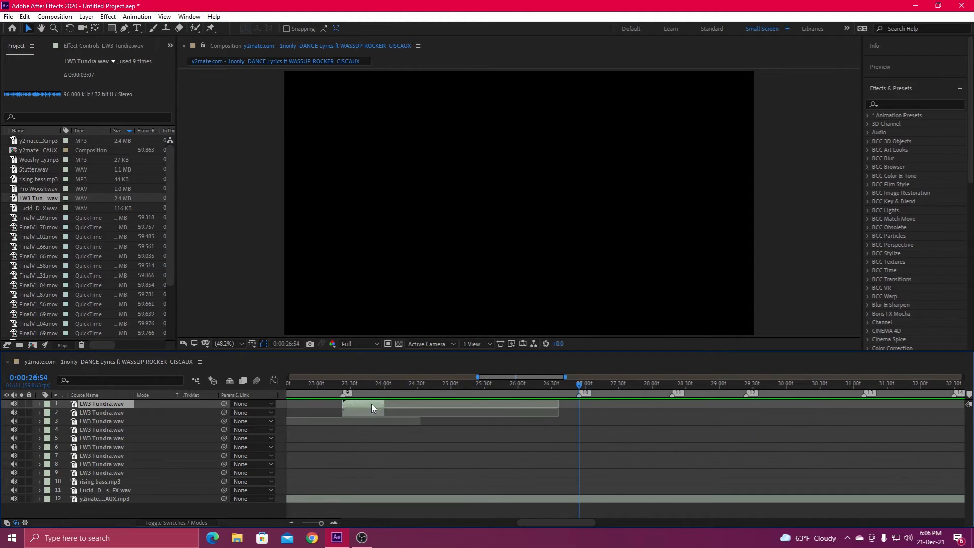
{"action": "left_click", "coordinate": [672, 386]}
{"action": "left_click_drag", "start_coordinate": [374, 407], "coordinate": [754, 404]}
{"action": "key", "text": "ctrl+d"}
{"action": "left_click", "coordinate": [749, 386]}
{"action": "key", "text": "ctrl+d"}
Step: Add LW3 Tundra copies starting at beat markers 13 through 16, placing the last one at 0:00:36:00
{"action": "left_click_drag", "start_coordinate": [853, 384], "coordinate": [865, 385]}
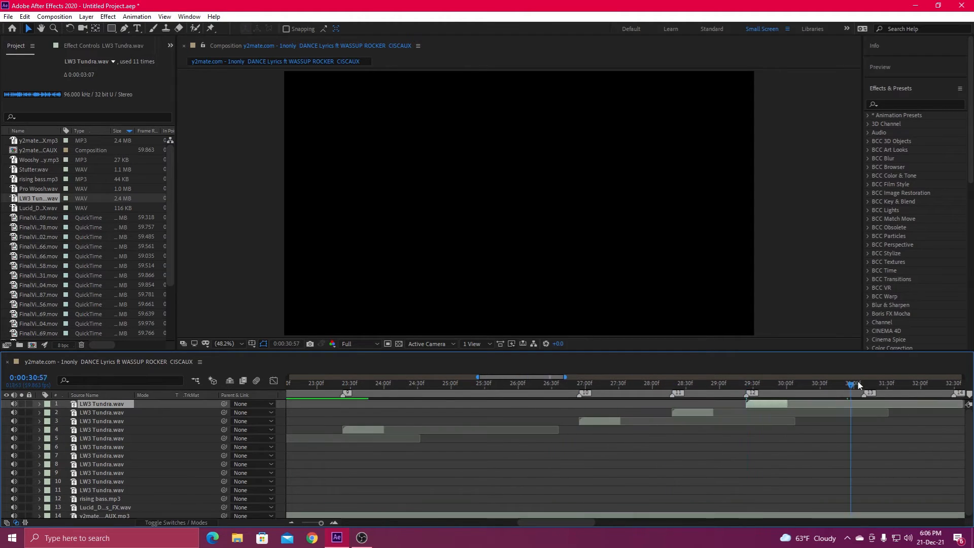
{"action": "key", "text": "ctrl+d"}
{"action": "left_click_drag", "start_coordinate": [755, 404], "coordinate": [873, 407]}
{"action": "left_click_drag", "start_coordinate": [563, 523], "coordinate": [616, 523]}
{"action": "key", "text": "ctrl+d"}
{"action": "left_click", "coordinate": [608, 384]}
{"action": "left_click_drag", "start_coordinate": [434, 406], "coordinate": [751, 405]}
{"action": "key", "text": "ctrl+d"}
{"action": "left_click", "coordinate": [735, 384]}
{"action": "key", "text": "ctrl+d"}
{"action": "left_click_drag", "start_coordinate": [618, 522], "coordinate": [663, 523]}
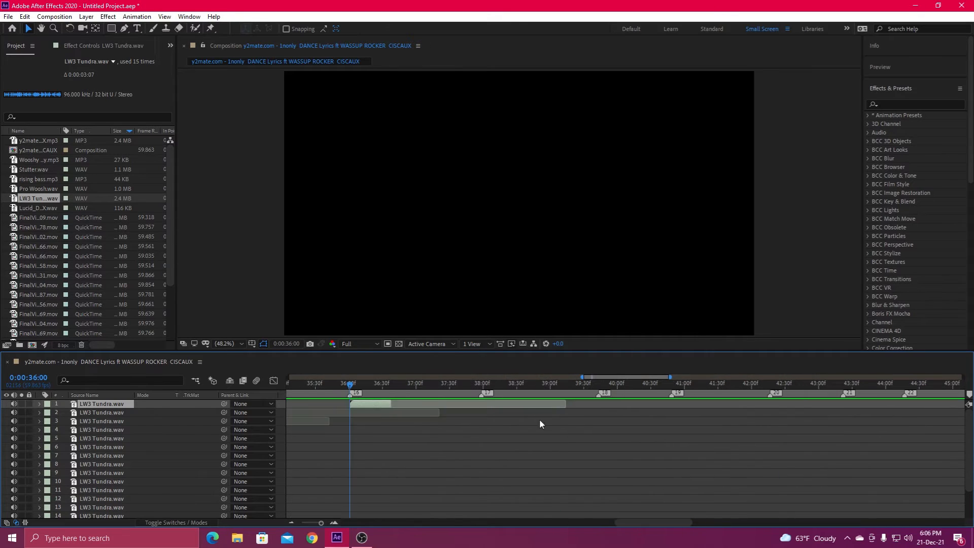
Step: Duplicate the LW3 Tundra layer onto beat markers 17, 18 and 19
{"action": "key", "text": "ctrl+d"}
{"action": "left_click_drag", "start_coordinate": [370, 405], "coordinate": [686, 404]}
{"action": "left_click", "coordinate": [599, 384]}
{"action": "key", "text": "ctrl+d"}
{"action": "left_click", "coordinate": [671, 385]}
{"action": "key", "text": "ctrl+d"}
{"action": "left_click_drag", "start_coordinate": [677, 524], "coordinate": [716, 524]}
Step: Duplicate the LW3 Tundra layer onto each of beat markers 20 through 25, placing the last copy at 0:00:47:37
{"action": "key", "text": "ctrl+d"}
{"action": "left_click_drag", "start_coordinate": [359, 405], "coordinate": [591, 406]}
{"action": "left_click", "coordinate": [510, 385]}
{"action": "key", "text": "ctrl+d"}
{"action": "key", "text": "ctrl+d"}
{"action": "left_click_drag", "start_coordinate": [634, 384], "coordinate": [652, 384]}
{"action": "key", "text": "ctrl+d"}
{"action": "left_click", "coordinate": [714, 385]}
{"action": "left_click_drag", "start_coordinate": [597, 406], "coordinate": [807, 405]}
{"action": "key", "text": "ctrl+d"}
{"action": "left_click", "coordinate": [796, 385]}
{"action": "key", "text": "ctrl+d"}
Step: Place LW3 Tundra copies on the widely spaced beat markers 26 and 27
{"action": "left_click_drag", "start_coordinate": [693, 522], "coordinate": [739, 526]}
{"action": "key", "text": "ctrl+d"}
{"action": "left_click_drag", "start_coordinate": [414, 405], "coordinate": [917, 415]}
{"action": "key", "text": "ctrl+d"}
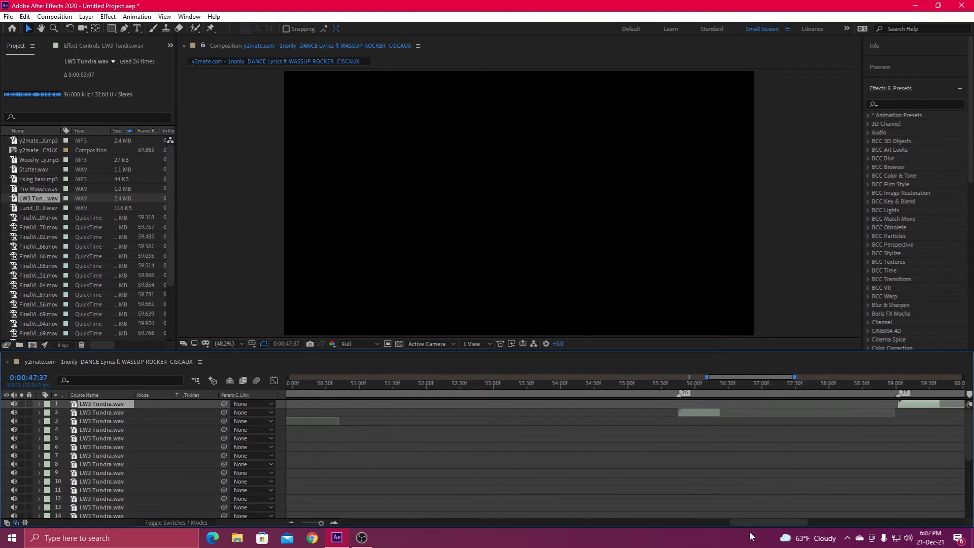
Step: Duplicate the LW3 Tundra layer onto beat markers 28, 29 and 30
{"action": "left_click_drag", "start_coordinate": [753, 522], "coordinate": [809, 522]}
{"action": "key", "text": "ctrl+d"}
{"action": "mouse_move", "coordinate": [431, 404]}
{"action": "left_mouse_down"}
{"action": "mouse_move", "coordinate": [721, 423]}
{"action": "mouse_move", "coordinate": [776, 406]}
{"action": "mouse_move", "coordinate": [926, 410]}
{"action": "left_mouse_up"}
{"action": "left_click", "coordinate": [824, 384]}
{"action": "key", "text": "ctrl+d"}
{"action": "left_click", "coordinate": [914, 384]}
{"action": "key", "text": "ctrl+d"}
{"action": "left_click", "coordinate": [842, 502]}
Step: Duplicate the LW3 Tundra layer from marker 30 and start the copy at beat marker 31, 0:01:07:58
{"action": "left_click_drag", "start_coordinate": [818, 522], "coordinate": [863, 532]}
{"action": "left_click", "coordinate": [610, 384]}
{"action": "left_click", "coordinate": [540, 405]}
{"action": "key", "text": "ctrl+d"}
{"action": "left_click_drag", "start_coordinate": [539, 405], "coordinate": [633, 410]}
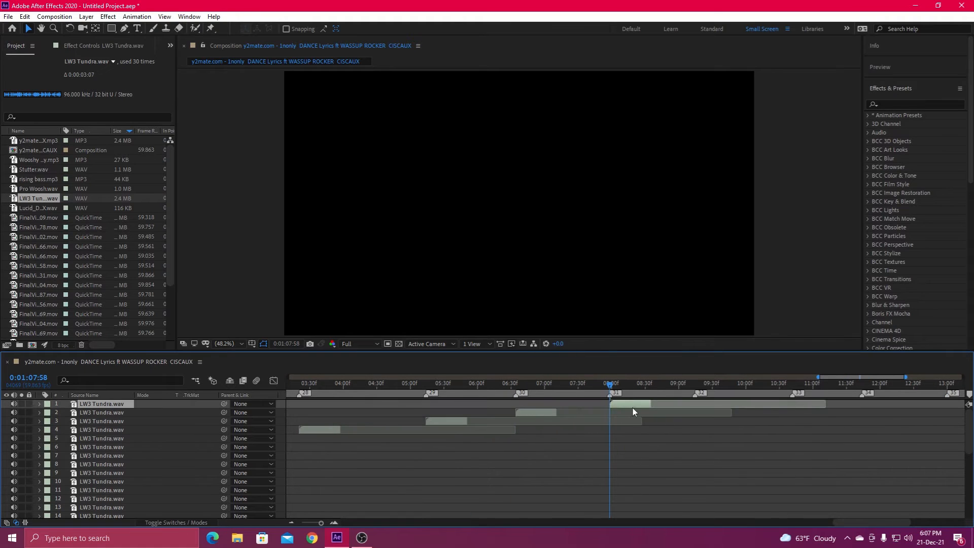
Step: Duplicate the LW3 Tundra layer onto beat markers 32, 33 and 34
{"action": "left_click_drag", "start_coordinate": [682, 385], "coordinate": [695, 385]}
{"action": "key", "text": "ctrl+d"}
{"action": "left_click_drag", "start_coordinate": [623, 406], "coordinate": [878, 410]}
{"action": "left_click", "coordinate": [792, 385]}
{"action": "key", "text": "ctrl+d"}
{"action": "left_click", "coordinate": [862, 385]}
{"action": "key", "text": "ctrl+d"}
Step: Duplicate the LW3 Tundra layer onto beat markers 35, 36 and 37
{"action": "left_click_drag", "start_coordinate": [859, 523], "coordinate": [921, 537]}
{"action": "left_click", "coordinate": [487, 384]}
{"action": "key", "text": "ctrl+d"}
{"action": "left_click_drag", "start_coordinate": [421, 404], "coordinate": [505, 406]}
{"action": "left_click_drag", "start_coordinate": [599, 384], "coordinate": [620, 384]}
{"action": "key", "text": "ctrl+d"}
{"action": "mouse_move", "coordinate": [497, 406]}
{"action": "left_mouse_down"}
{"action": "mouse_move", "coordinate": [629, 419]}
{"action": "mouse_move", "coordinate": [771, 406]}
{"action": "left_mouse_up"}
{"action": "key", "text": "ctrl+d"}
Step: Duplicate the LW3 Tundra layer from marker 36 and start the copy at the final beat marker, 0:01:18:06
{"action": "left_click_drag", "start_coordinate": [818, 385], "coordinate": [831, 386]}
{"action": "left_click", "coordinate": [653, 413]}
{"action": "key", "text": "ctrl+d"}
{"action": "left_click_drag", "start_coordinate": [652, 413], "coordinate": [844, 421]}
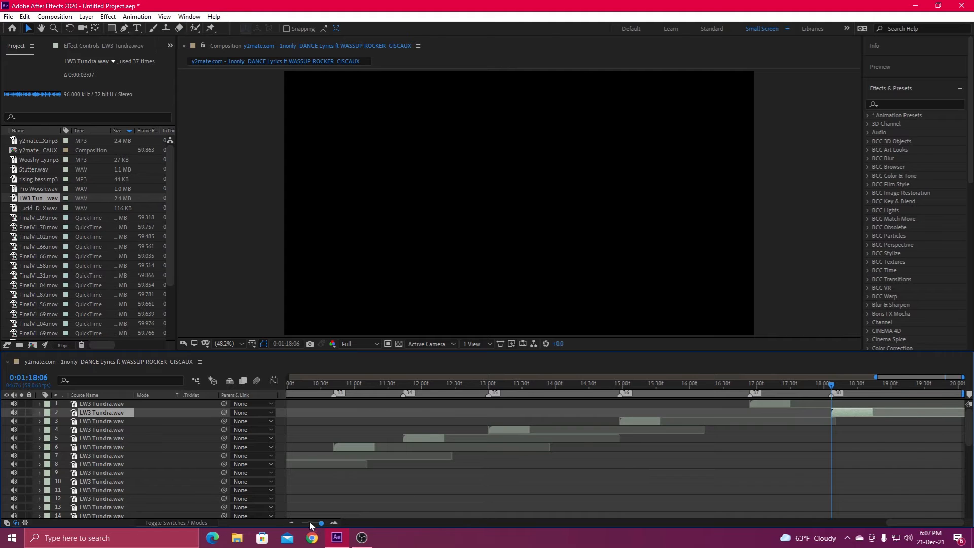
Step: Enlarge the timeline, play the composition from 0:00:08:28 and review the full stack of sound effect layers
{"action": "left_click_drag", "start_coordinate": [321, 522], "coordinate": [301, 522]}
{"action": "scroll", "coordinate": [382, 458], "scroll_direction": "down", "scroll_amount": 9}
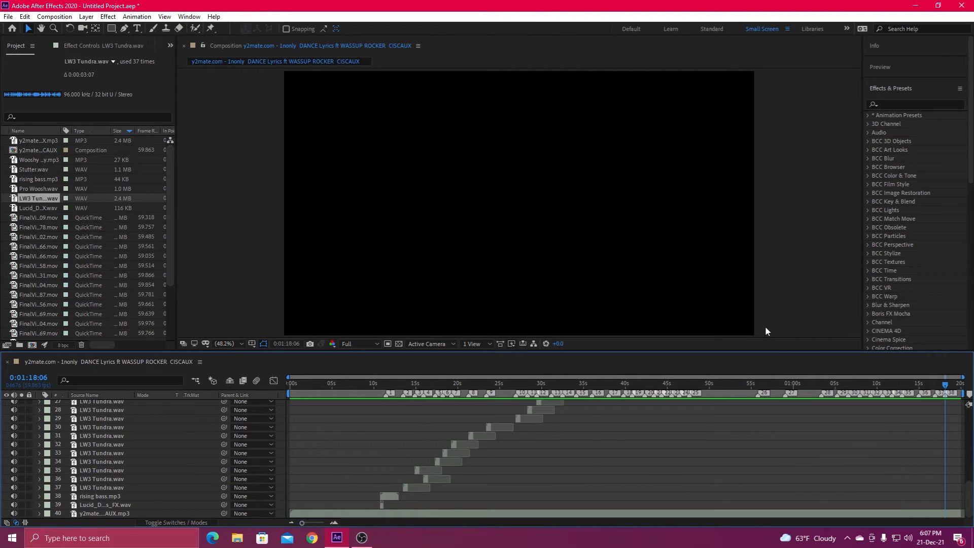
{"action": "left_click_drag", "start_coordinate": [771, 352], "coordinate": [801, 226]}
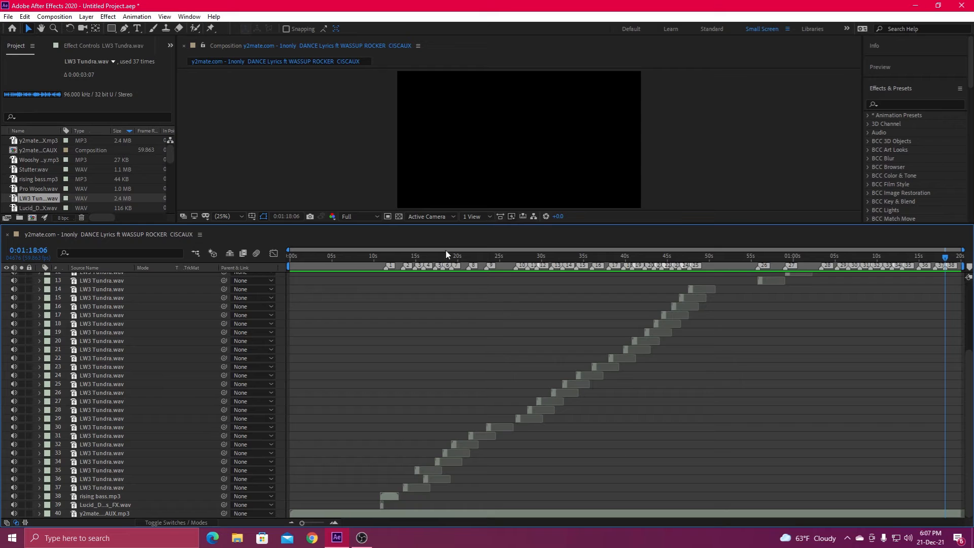
{"action": "left_click", "coordinate": [362, 267]}
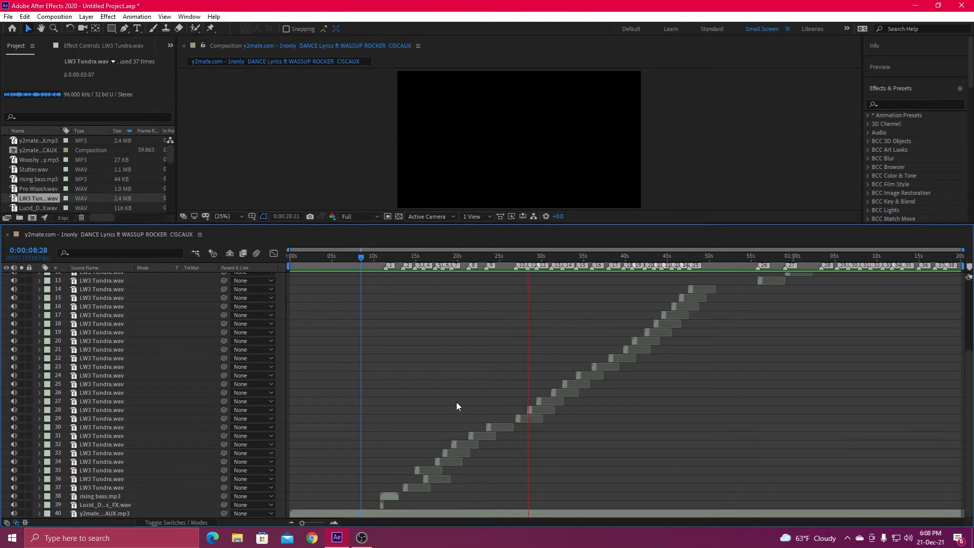
{"action": "left_click", "coordinate": [371, 257]}
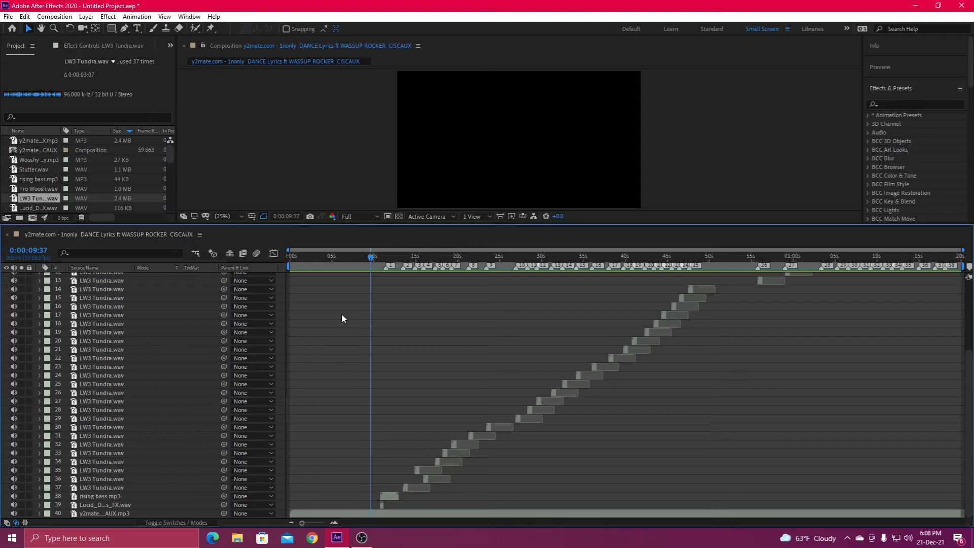
{"action": "scroll", "coordinate": [557, 383], "scroll_direction": "up", "scroll_amount": 4}
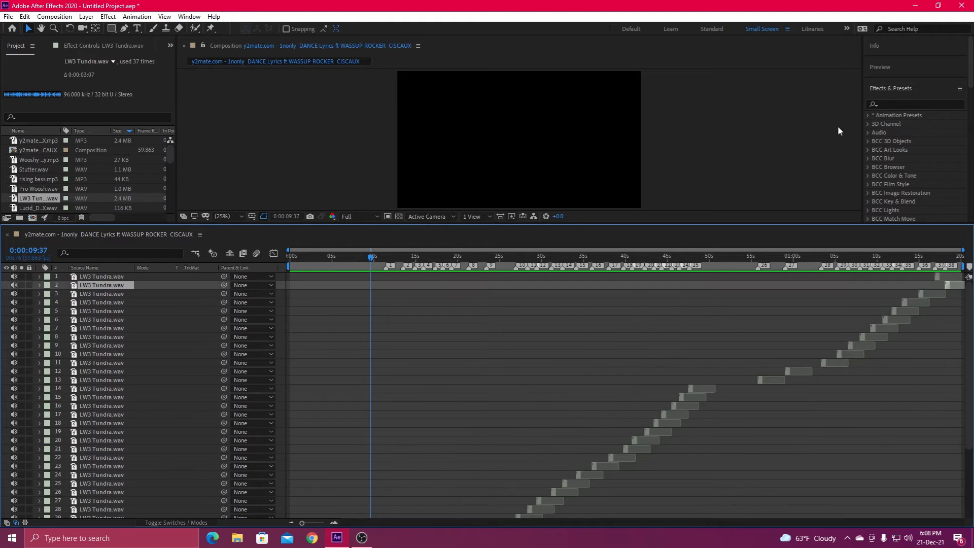
{"action": "scroll", "coordinate": [521, 316], "scroll_direction": "down", "scroll_amount": 4}
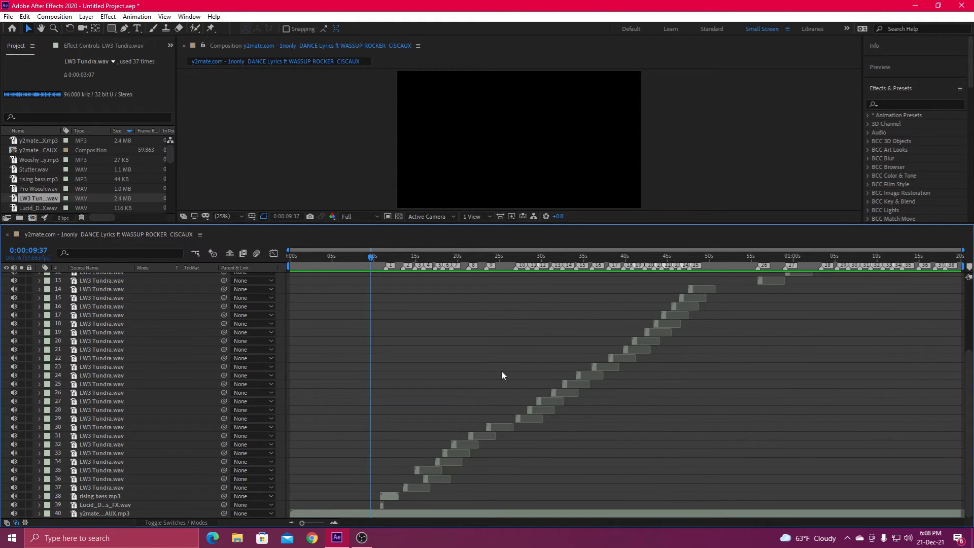
Step: Split the song layer at 0:00:10:44, where the rising bass begins, and select its first part
{"action": "left_click_drag", "start_coordinate": [372, 257], "coordinate": [380, 257]}
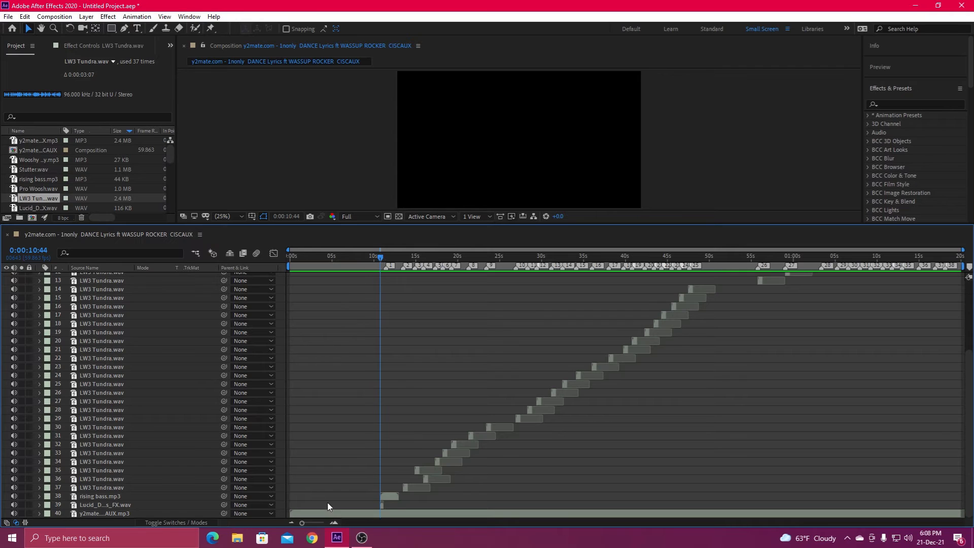
{"action": "left_click", "coordinate": [333, 523]}
{"action": "left_click", "coordinate": [334, 522]}
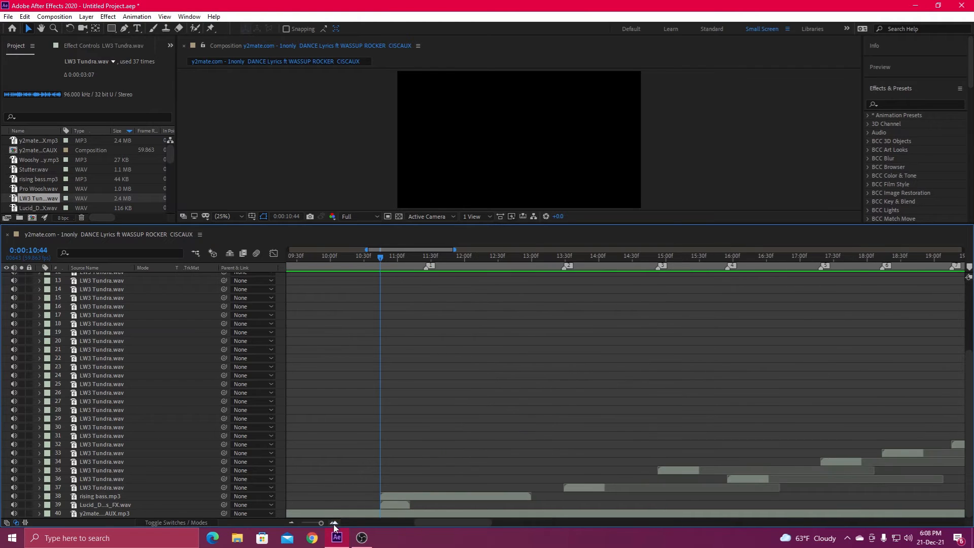
{"action": "left_click", "coordinate": [369, 513]}
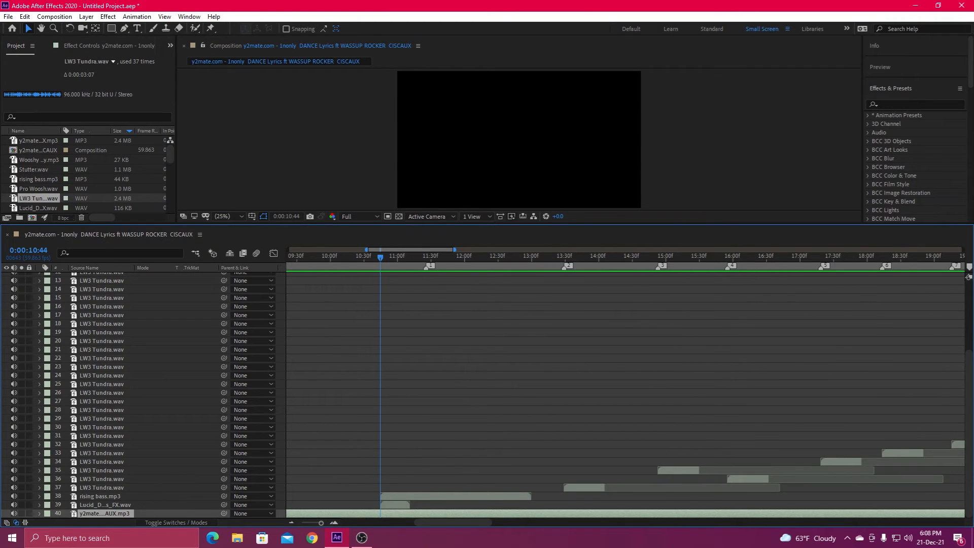
{"action": "key", "text": "ctrl+d"}
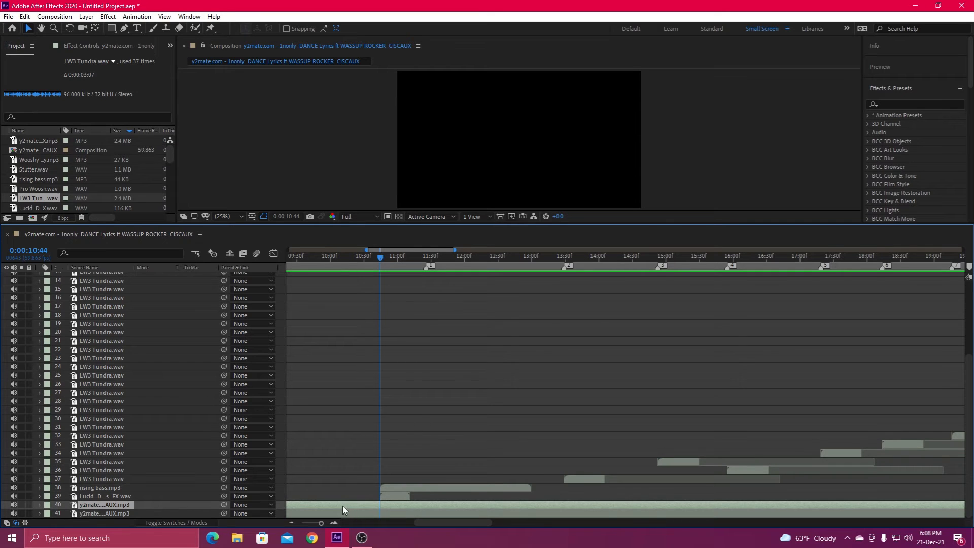
{"action": "key", "text": "ctrl+z"}
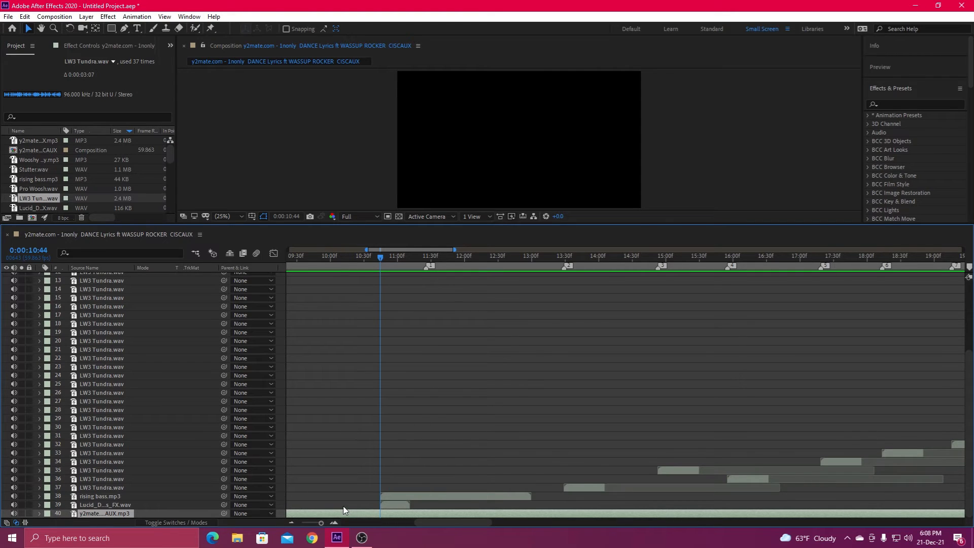
{"action": "key", "text": "ctrl+shift+d"}
{"action": "left_click", "coordinate": [352, 515]}
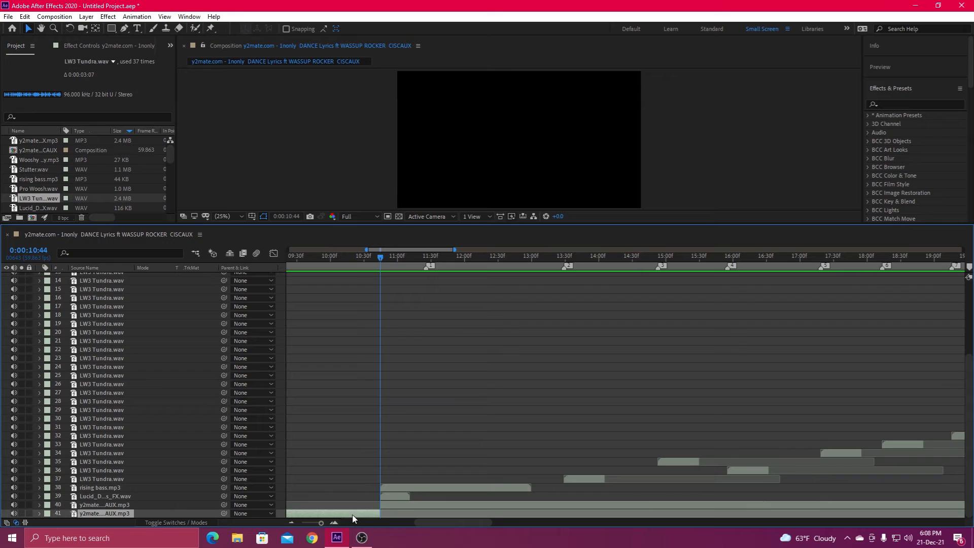
{"action": "left_click", "coordinate": [313, 523]}
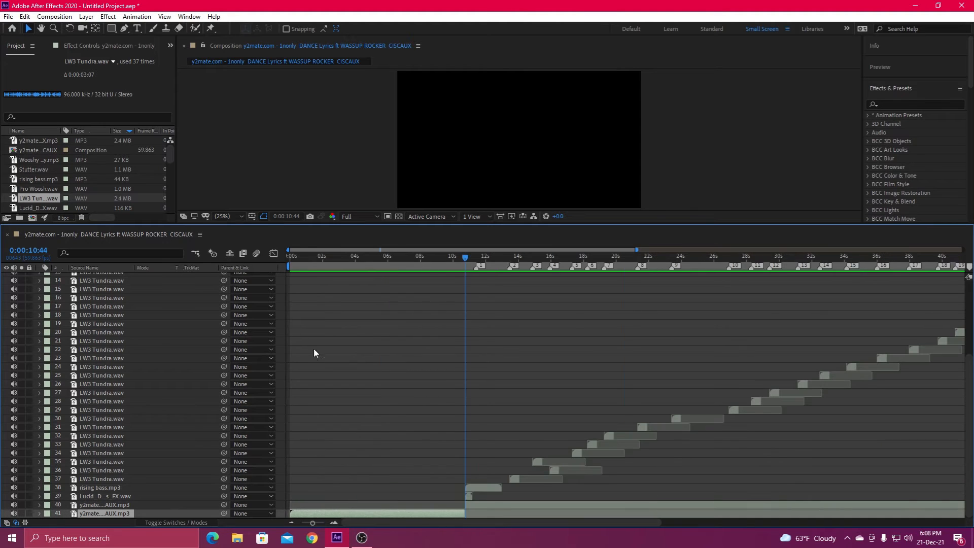
Step: Set the first song part's Audio Levels to -30 dB at 0:00:00:00 and create a keyframe there
{"action": "left_click_drag", "start_coordinate": [312, 253], "coordinate": [282, 254]}
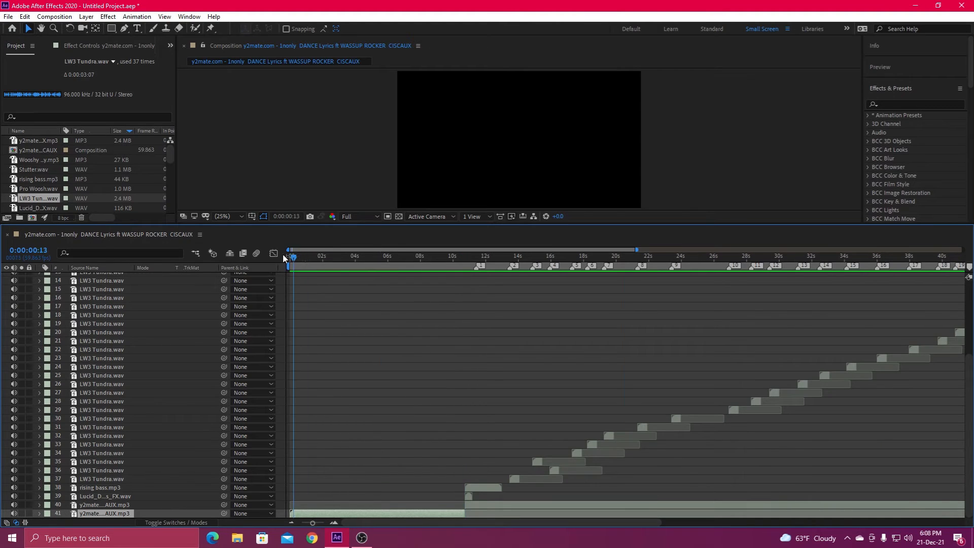
{"action": "left_click", "coordinate": [38, 513]}
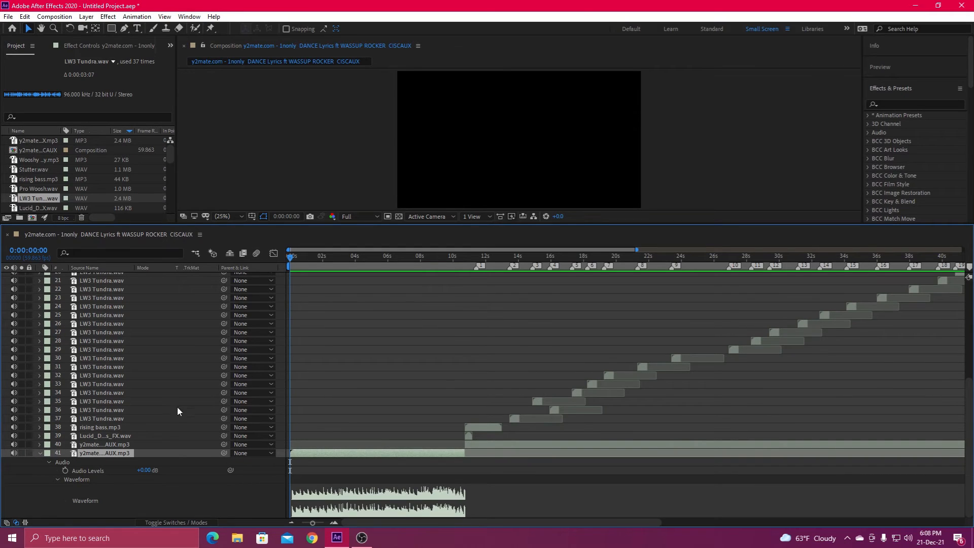
{"action": "left_click", "coordinate": [151, 470]}
{"action": "type", "text": "-"}
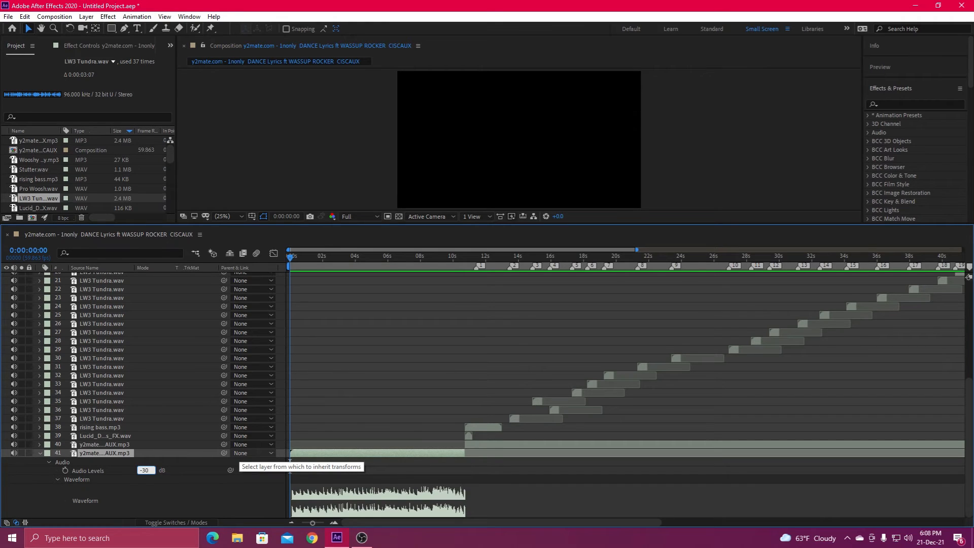
{"action": "type", "text": "30"}
{"action": "key", "text": "Return"}
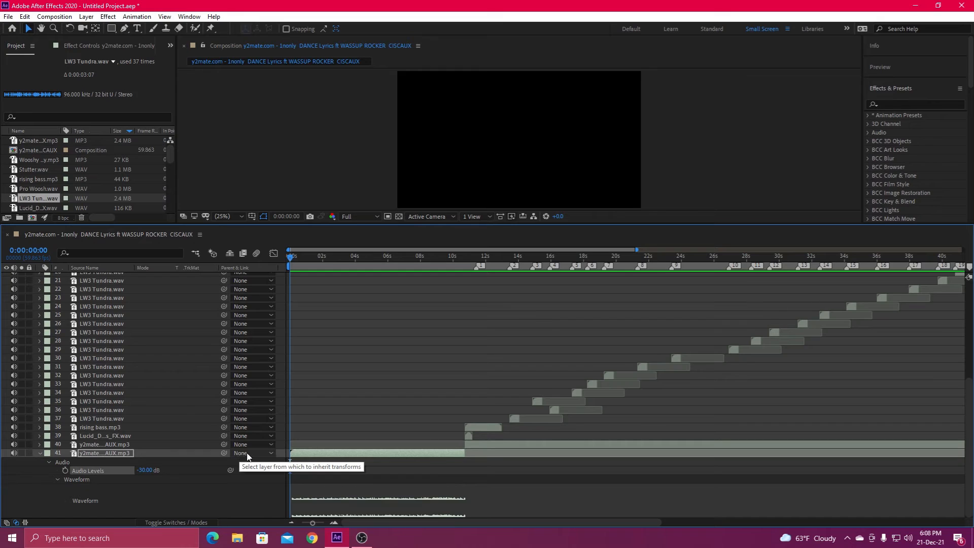
{"action": "left_click", "coordinate": [65, 470]}
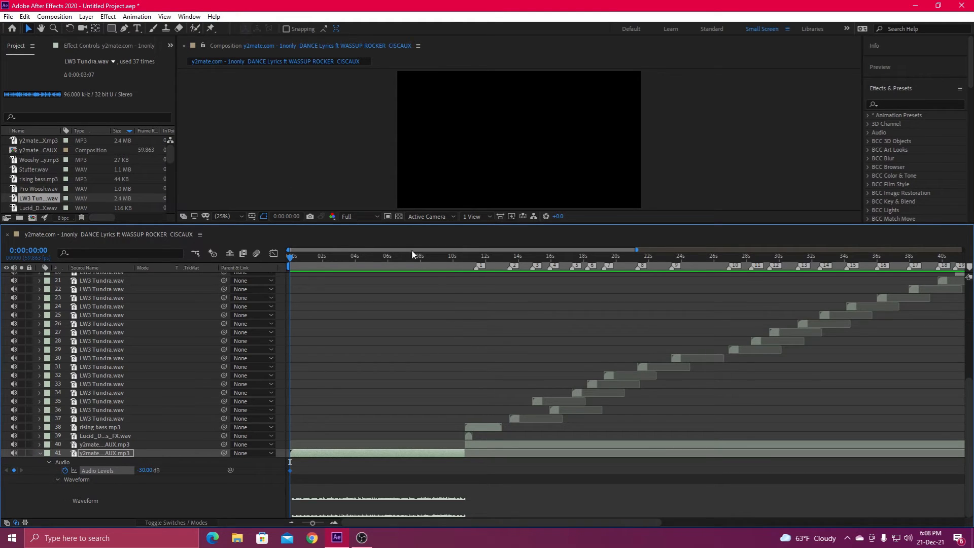
Step: Add an Audio Levels keyframe of 0 dB at 0:00:10:43, the end of the first song part
{"action": "left_click_drag", "start_coordinate": [412, 254], "coordinate": [464, 255]}
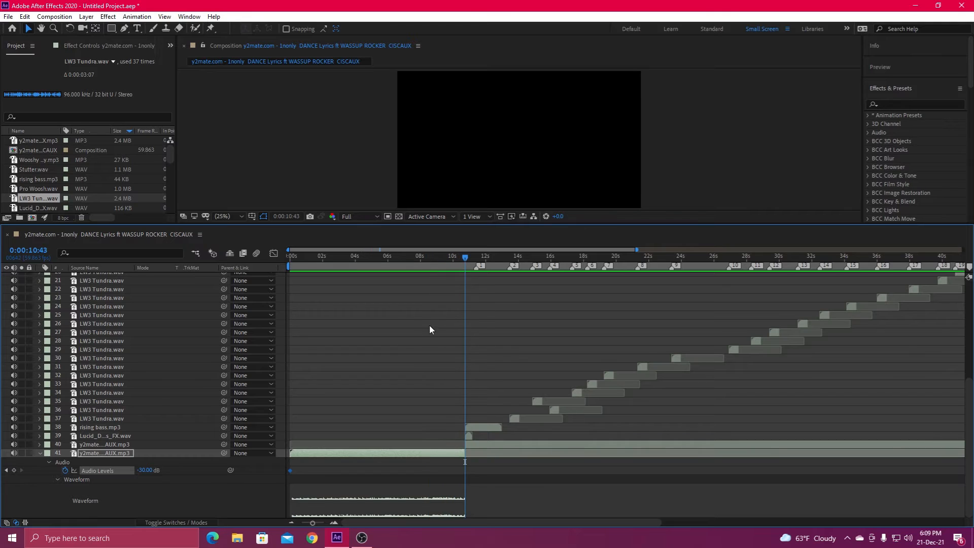
{"action": "left_click", "coordinate": [491, 445]}
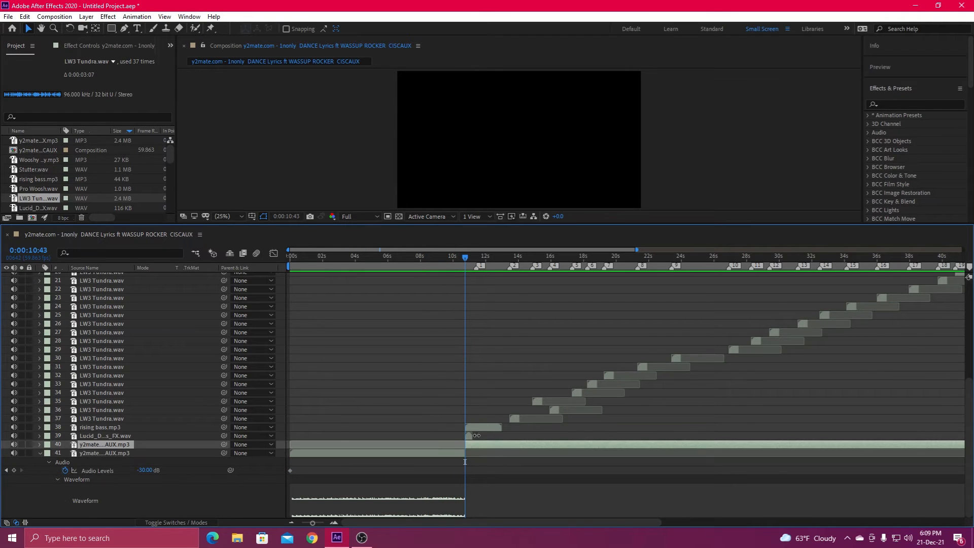
{"action": "left_click", "coordinate": [439, 454]}
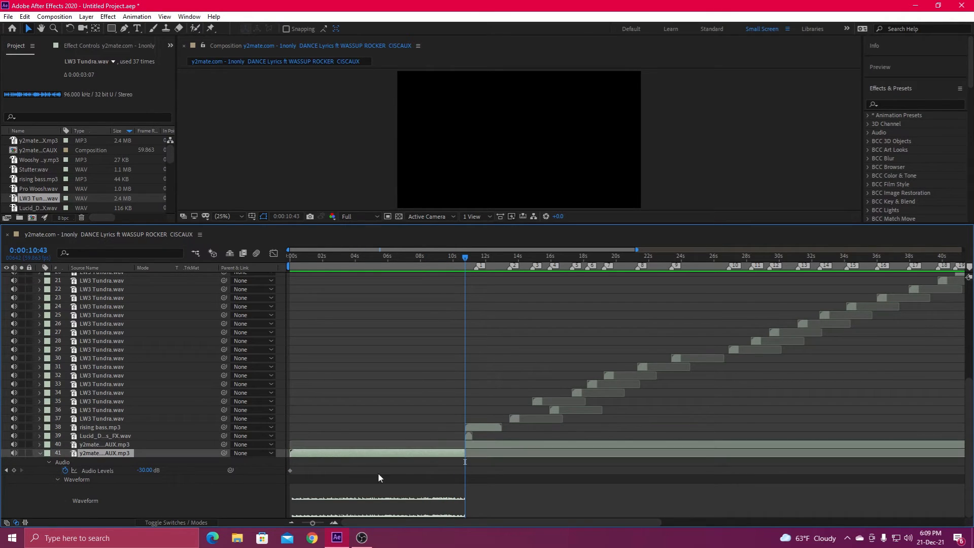
{"action": "left_click", "coordinate": [152, 470]}
{"action": "type", "text": "0"}
{"action": "left_click", "coordinate": [183, 464]}
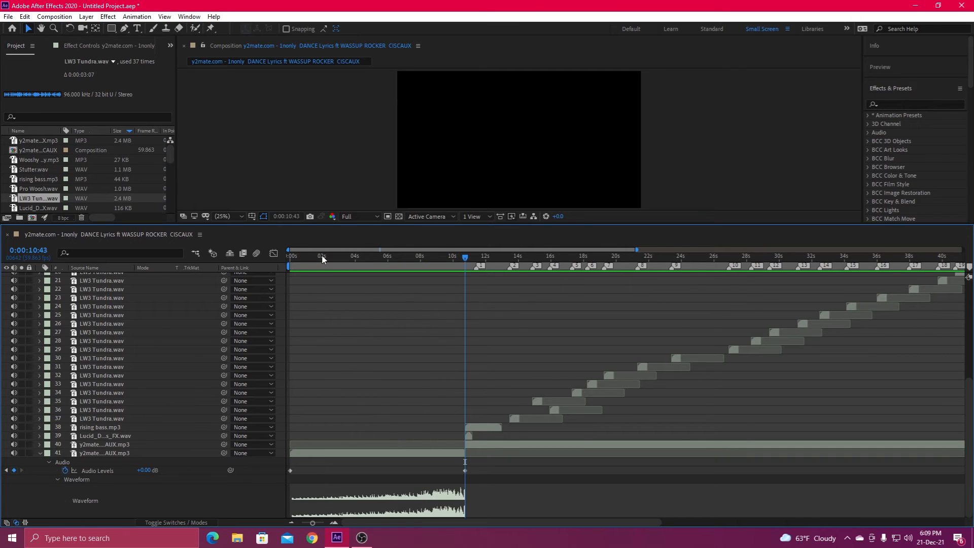
Step: Play the fade-in from the start, and lower the Audio Levels keyframe at 0:00:00:00 to -45 dB
{"action": "left_click_drag", "start_coordinate": [323, 259], "coordinate": [269, 254]}
{"action": "left_click_drag", "start_coordinate": [268, 255], "coordinate": [232, 275]}
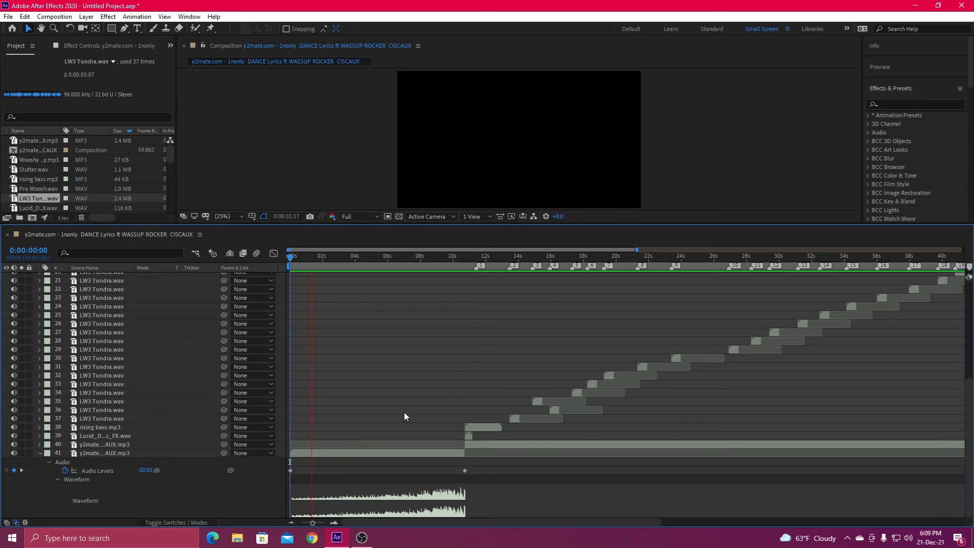
{"action": "key", "text": "space"}
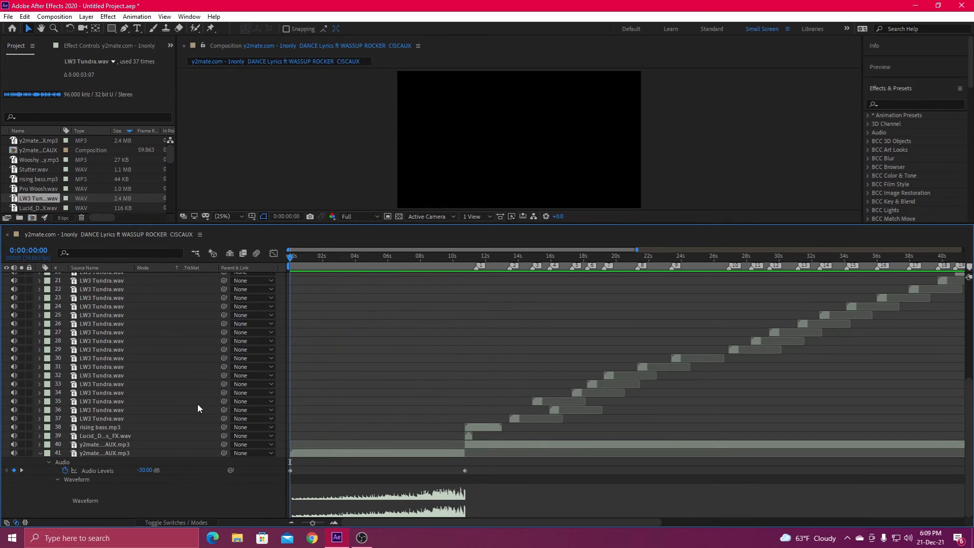
{"action": "left_click", "coordinate": [152, 469]}
{"action": "type", "text": "-45"}
{"action": "key", "text": "Return"}
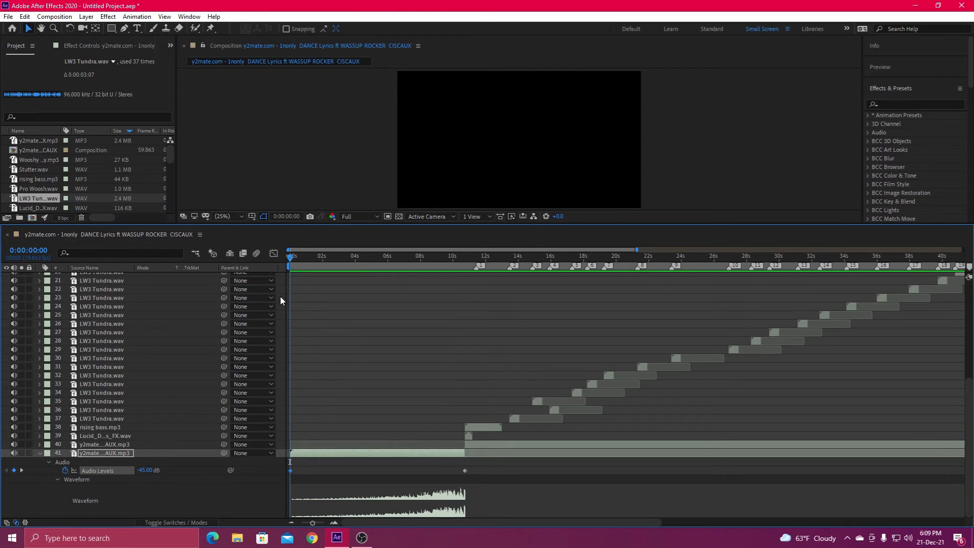
Step: Stop the preview at 0:00:10:05 and apply Easy Ease to both Audio Levels keyframes of the first song part
{"action": "mouse_move", "coordinate": [466, 472]}
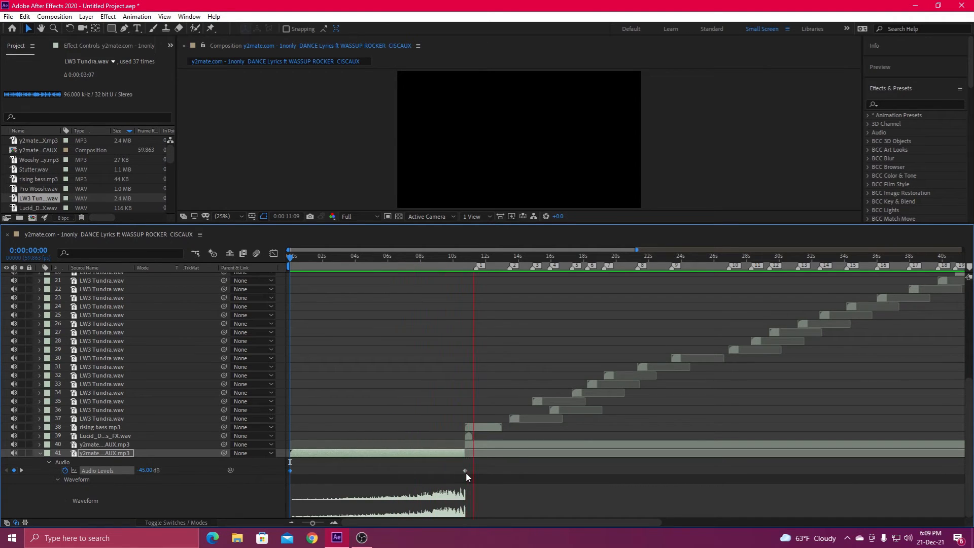
{"action": "left_click", "coordinate": [455, 255]}
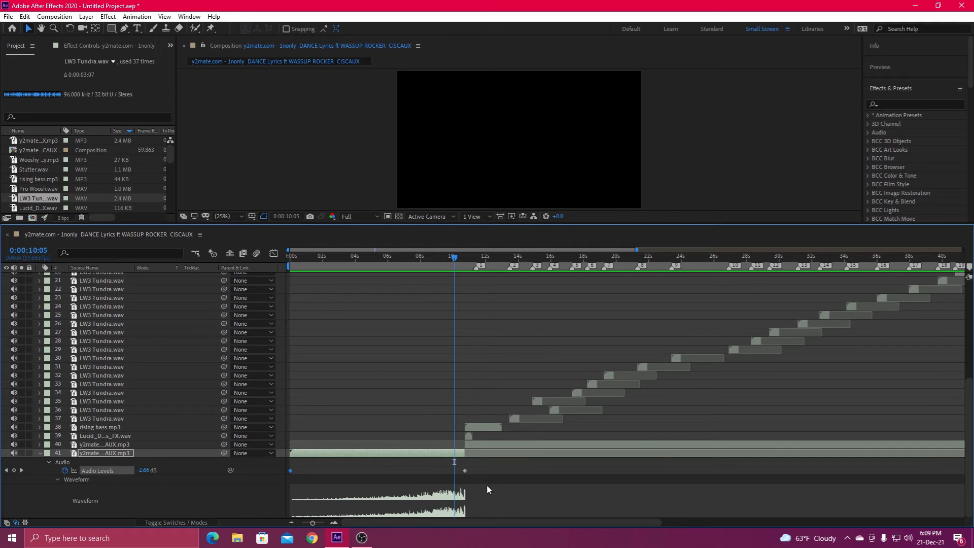
{"action": "left_click_drag", "start_coordinate": [487, 488], "coordinate": [281, 467]}
{"action": "key", "text": "F9"}
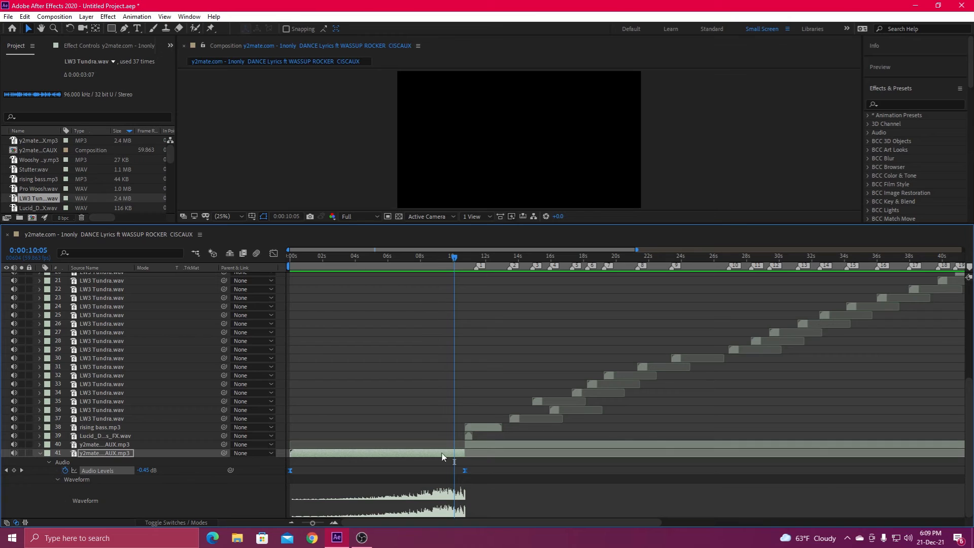
Step: Reshape the fade-in's Audio Levels curves in the Graph Editor by lengthening the easing handles of both keyframes
{"action": "left_click", "coordinate": [274, 252]}
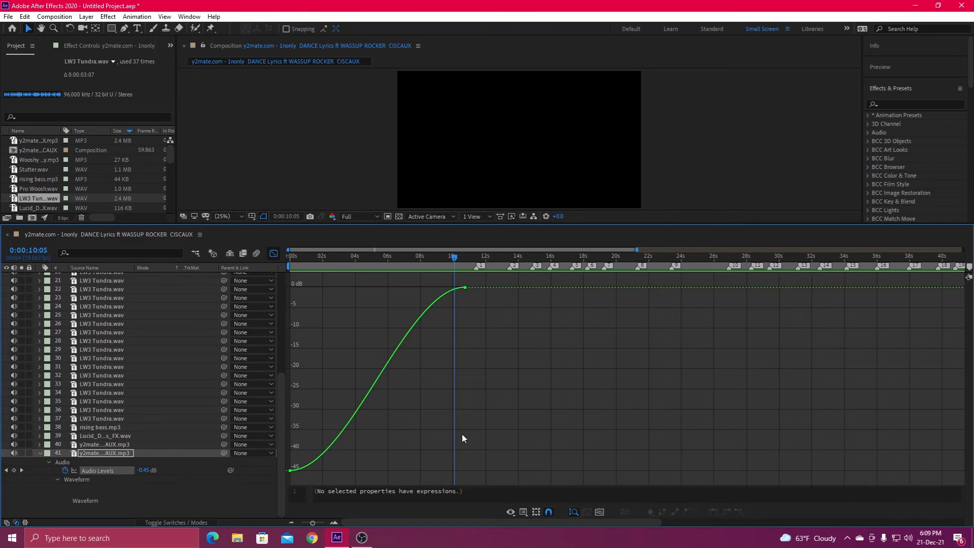
{"action": "left_click", "coordinate": [289, 470]}
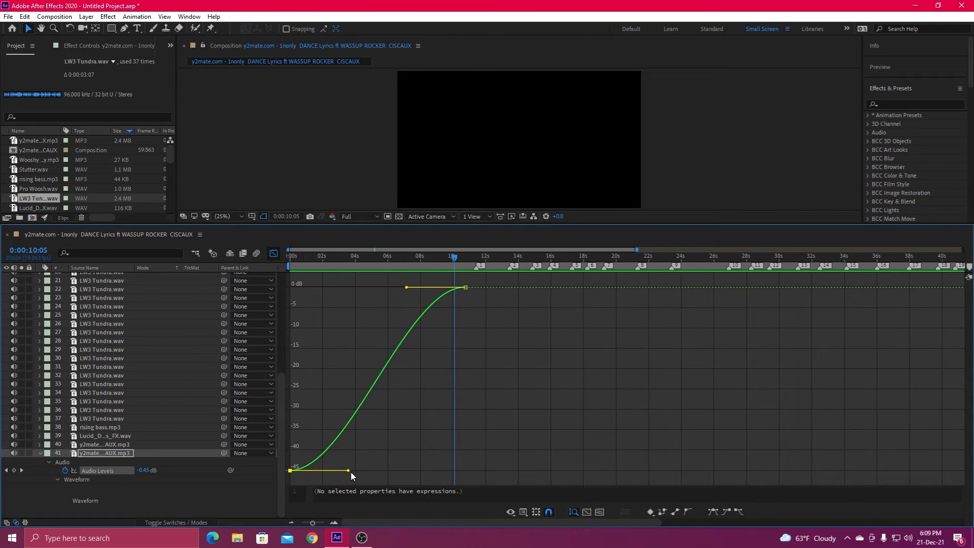
{"action": "left_click_drag", "start_coordinate": [349, 470], "coordinate": [476, 466]}
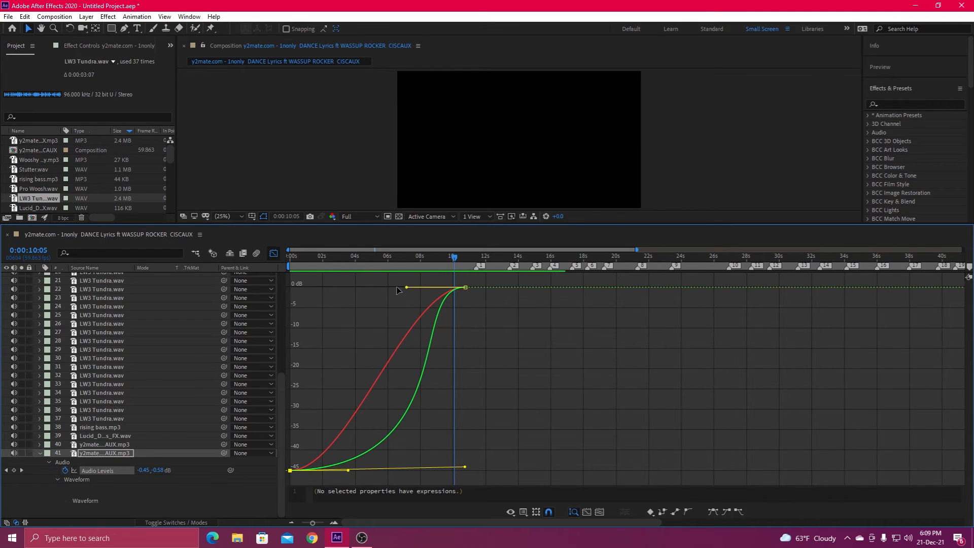
{"action": "left_click_drag", "start_coordinate": [406, 287], "coordinate": [359, 287]}
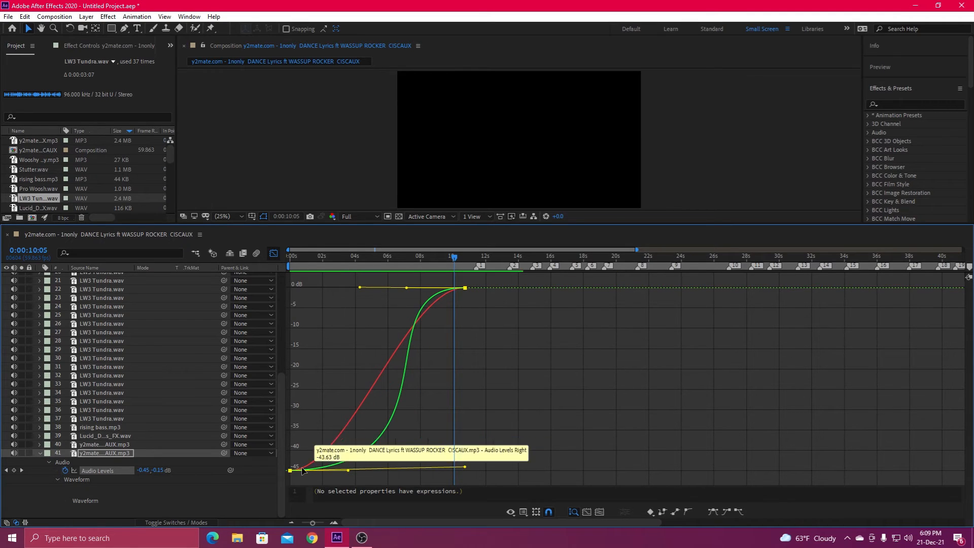
{"action": "left_click_drag", "start_coordinate": [349, 470], "coordinate": [394, 468]}
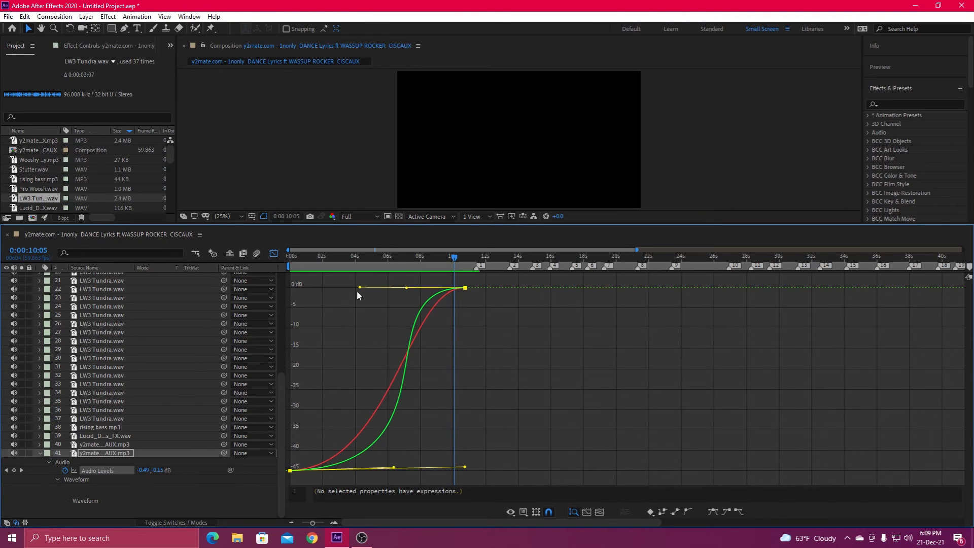
{"action": "left_click_drag", "start_coordinate": [360, 287], "coordinate": [314, 287]}
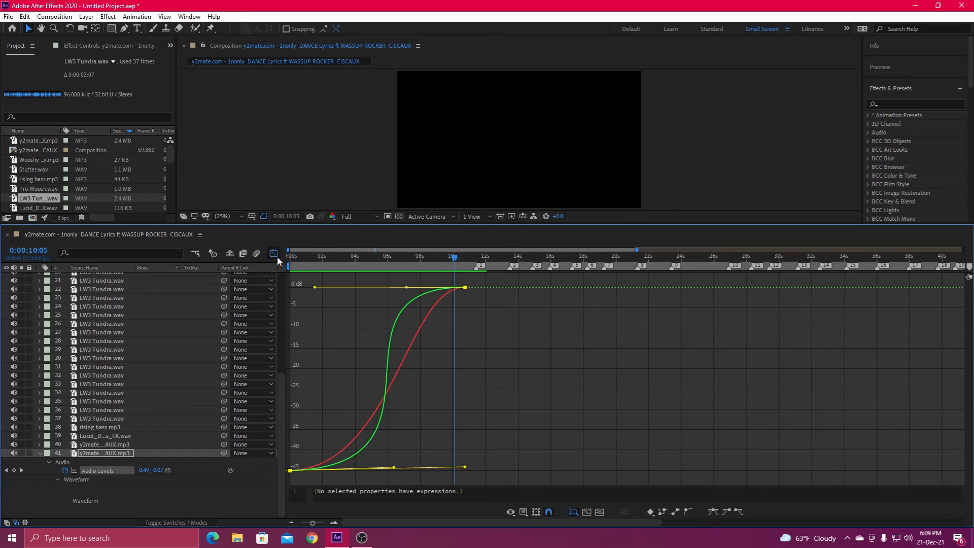
{"action": "left_click", "coordinate": [273, 253]}
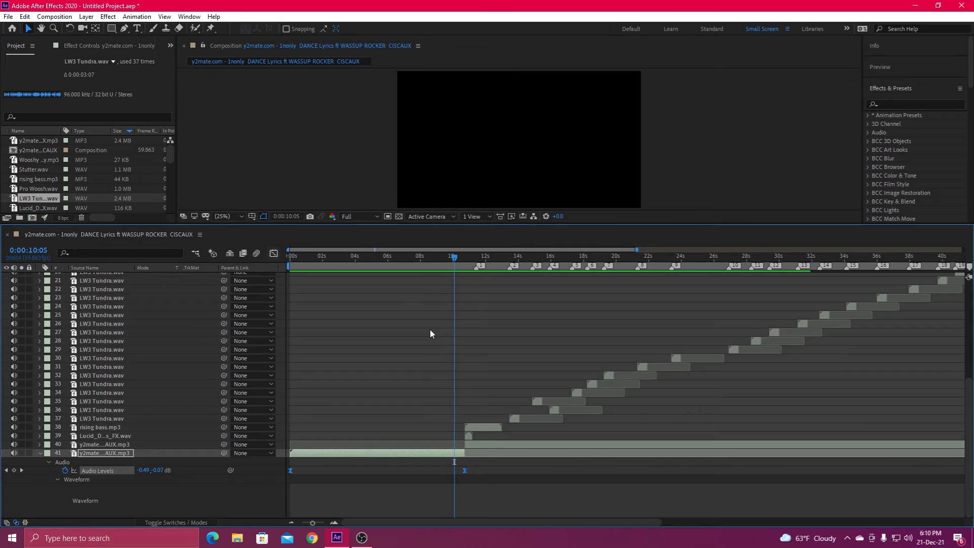
Step: Play the composition from the start to check the eased fade-in, and collapse the first song part's properties
{"action": "left_click_drag", "start_coordinate": [339, 267], "coordinate": [232, 272]}
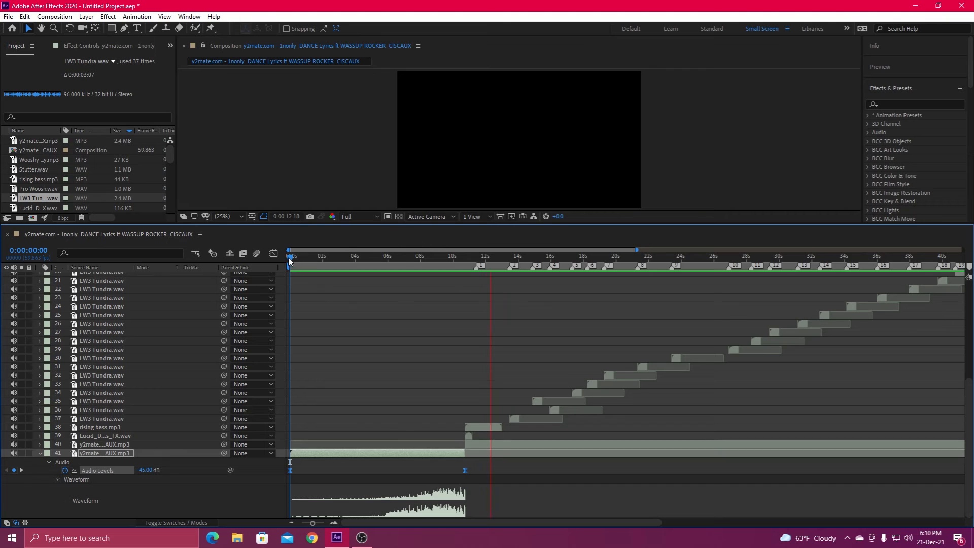
{"action": "left_click_drag", "start_coordinate": [290, 260], "coordinate": [405, 260]}
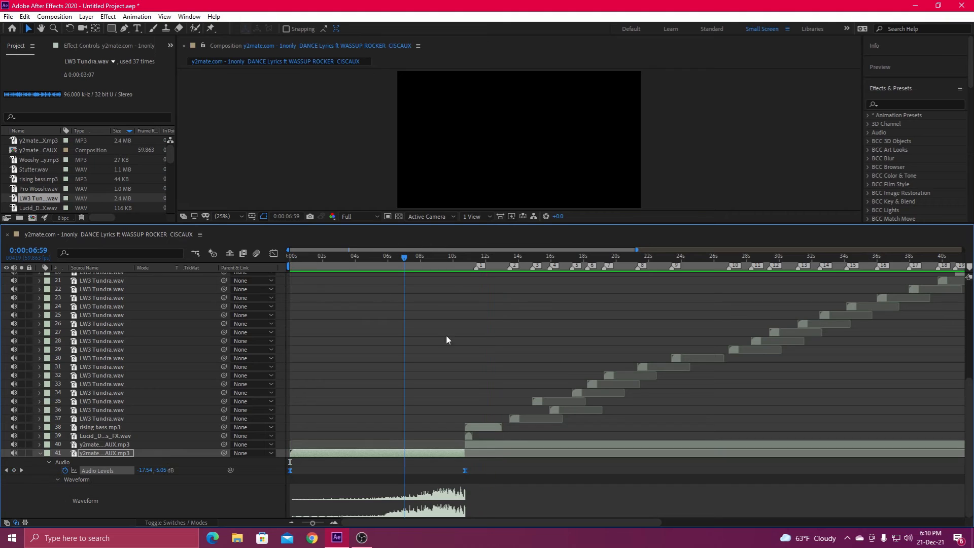
{"action": "left_click", "coordinate": [40, 453]}
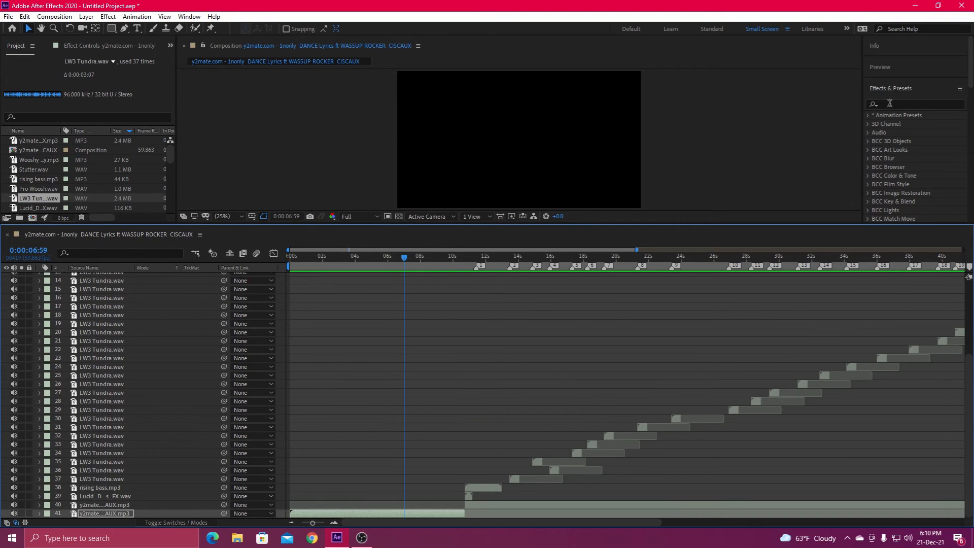
Step: Apply the Bass & Treble effect to the first song part and duplicate the effect
{"action": "left_click", "coordinate": [890, 103]}
{"action": "type", "text": "bass"}
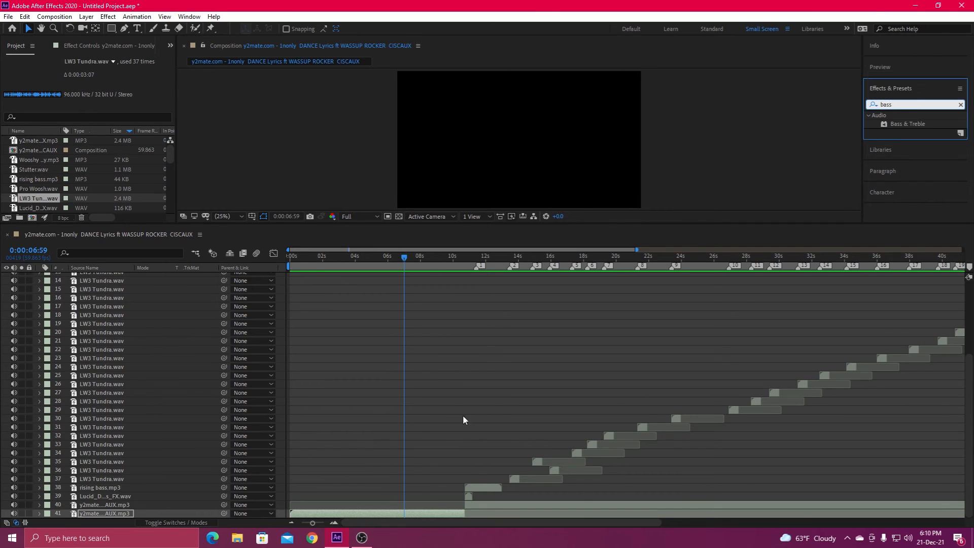
{"action": "double_click", "coordinate": [916, 124]}
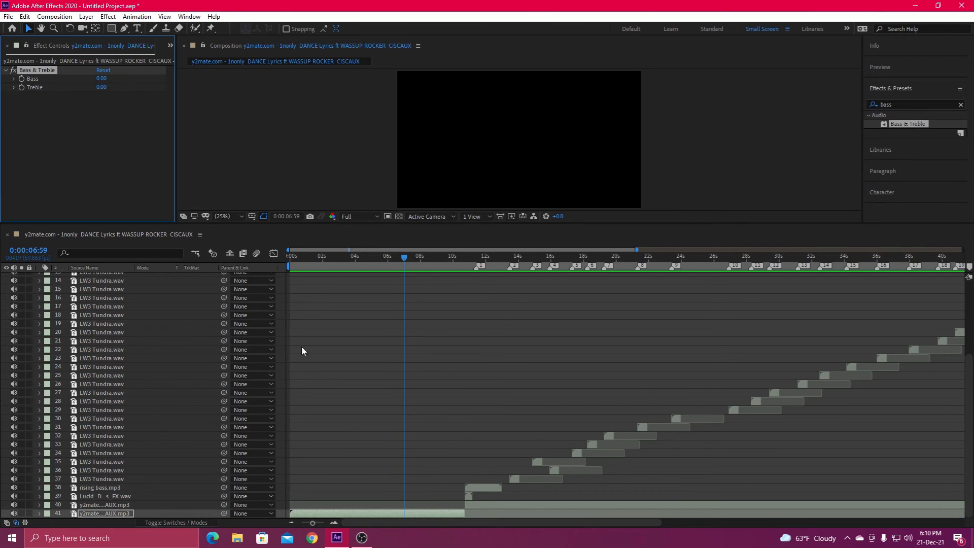
{"action": "left_click_drag", "start_coordinate": [300, 264], "coordinate": [251, 253]}
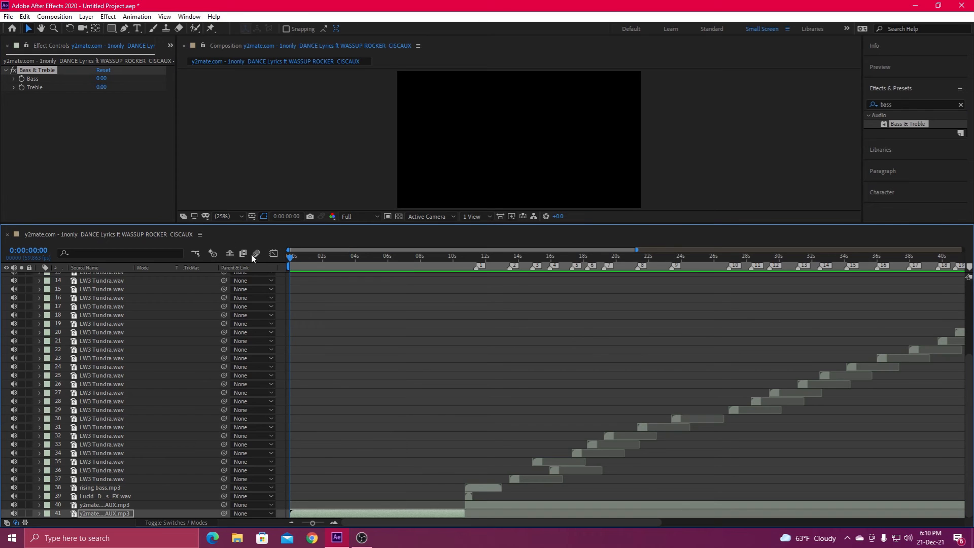
{"action": "left_click", "coordinate": [84, 93]}
{"action": "key", "text": "ctrl+d"}
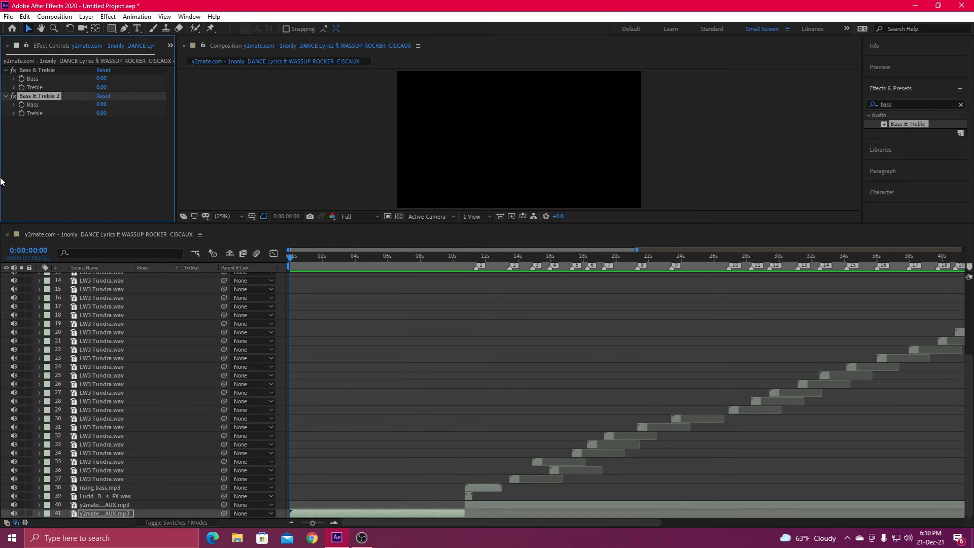
Step: Enable keyframing for Bass and Treble on both effects at 0:00:00:00, and set the first effect's Bass to 100 and Treble to -100
{"action": "left_click", "coordinate": [23, 71]}
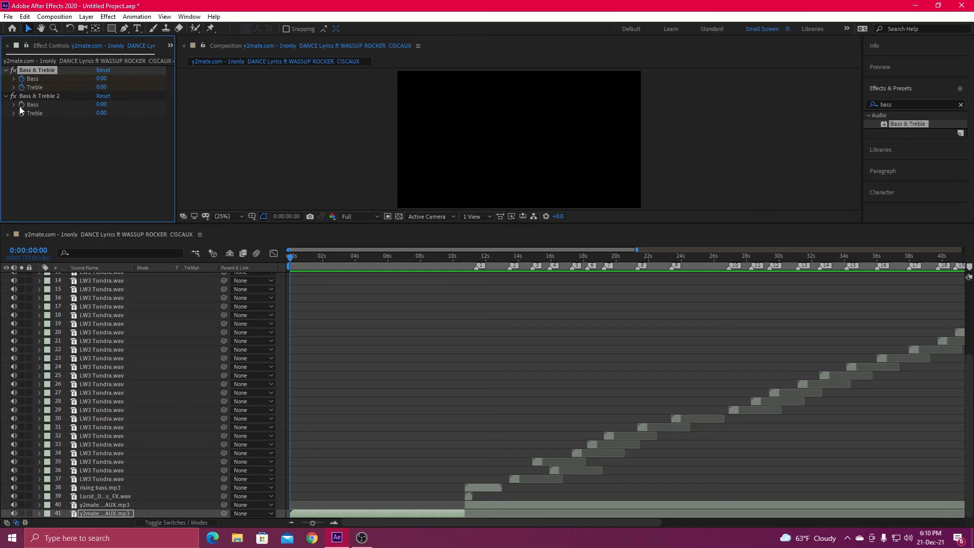
{"action": "left_click", "coordinate": [20, 107]}
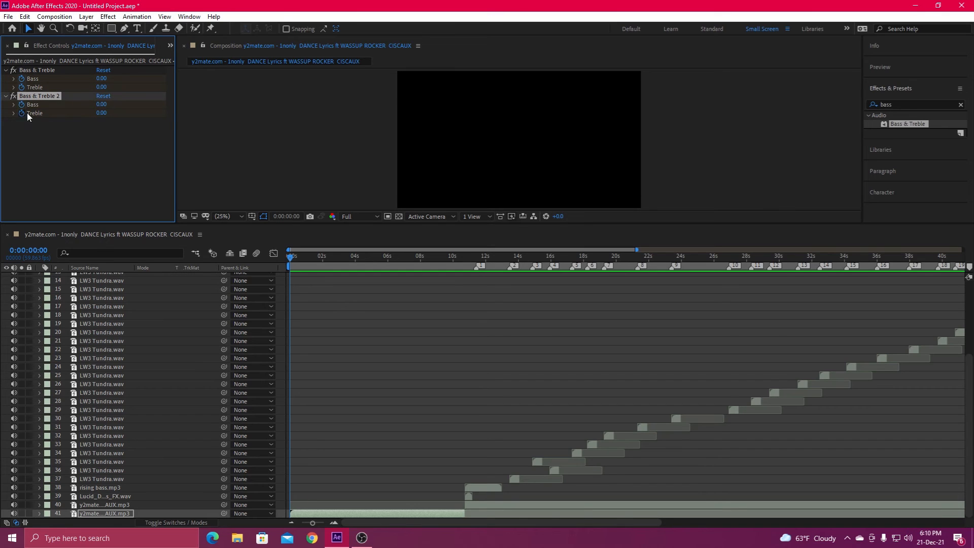
{"action": "left_click", "coordinate": [102, 79]}
{"action": "type", "text": "100"}
{"action": "key", "text": "Tab"}
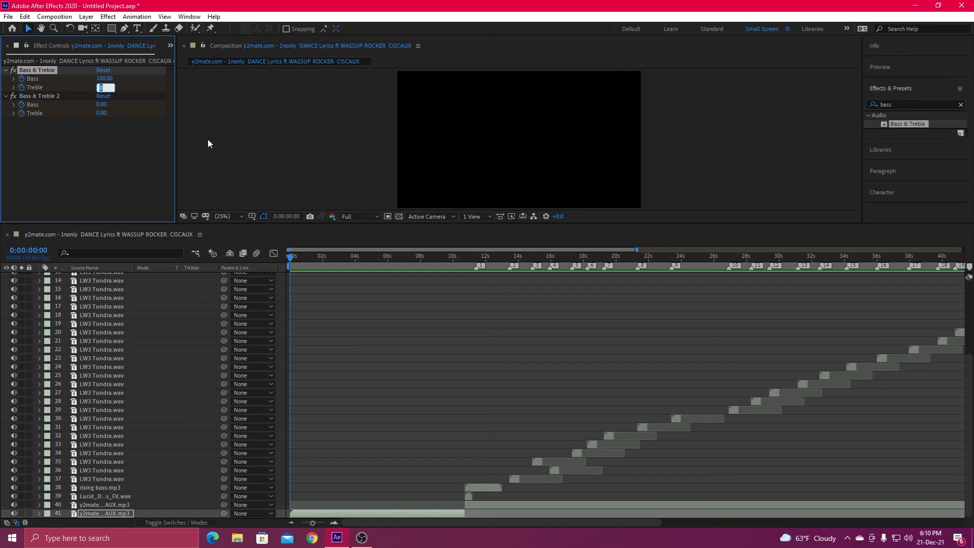
{"action": "type", "text": "-100"}
{"action": "left_click", "coordinate": [191, 162]}
Step: Remove Bass keyframing from the second Bass & Treble effect, set its Treble to -100 and preview the sound
{"action": "left_click", "coordinate": [21, 103]}
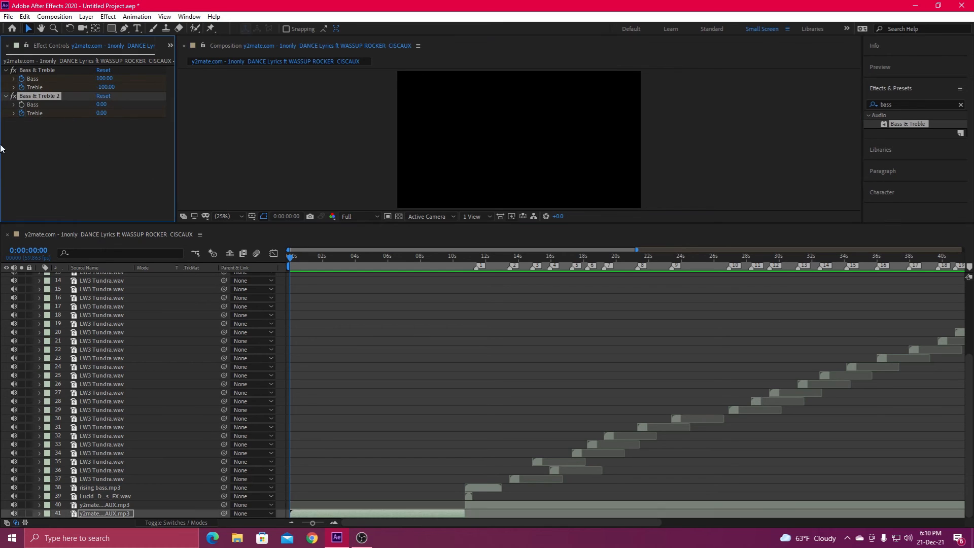
{"action": "left_click", "coordinate": [10, 125]}
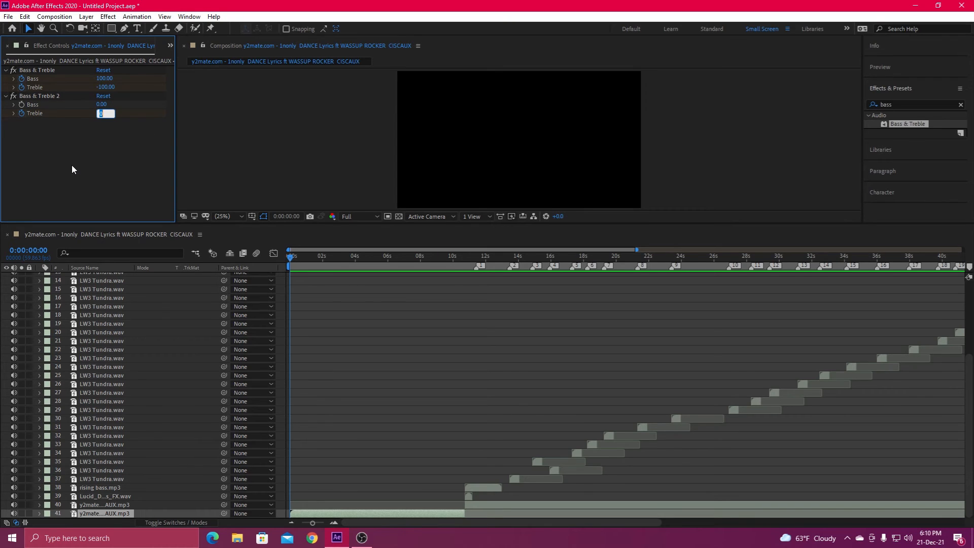
{"action": "type", "text": "-100"}
{"action": "key", "text": "Return"}
{"action": "key", "text": "space"}
{"action": "left_click", "coordinate": [382, 260]}
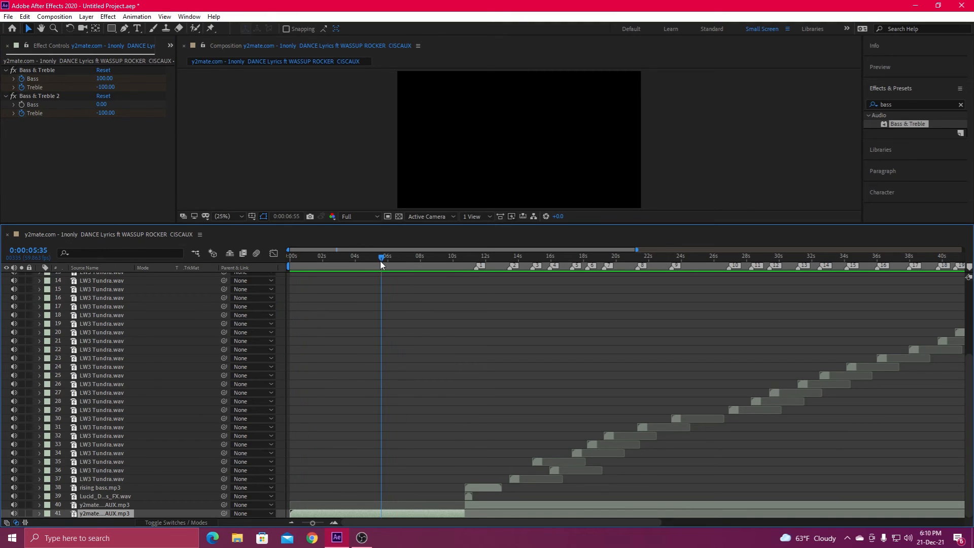
Step: At 0:00:10:43, set the first Bass & Treble effect's Bass and Treble to 0, and the second effect's Treble to 0
{"action": "left_click_drag", "start_coordinate": [382, 262], "coordinate": [459, 272]}
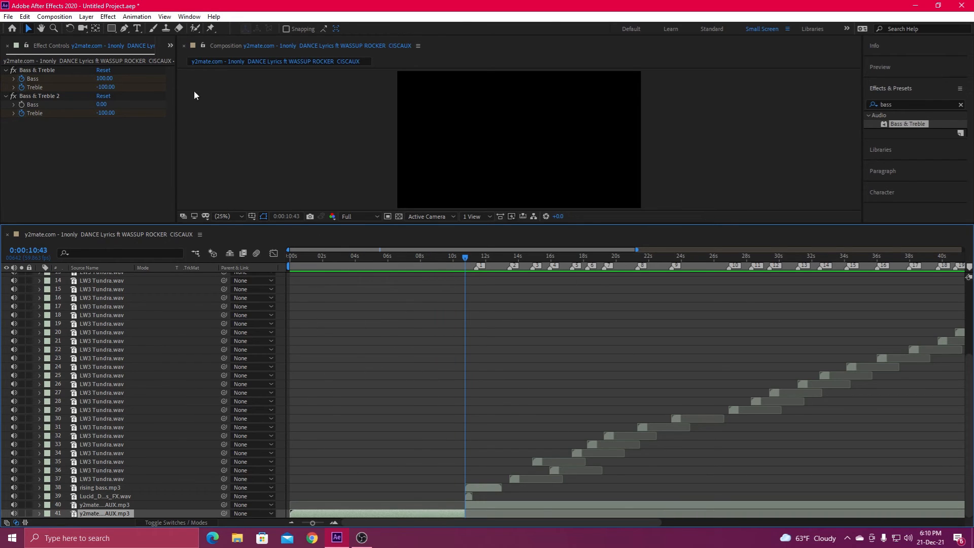
{"action": "left_click", "coordinate": [105, 79]}
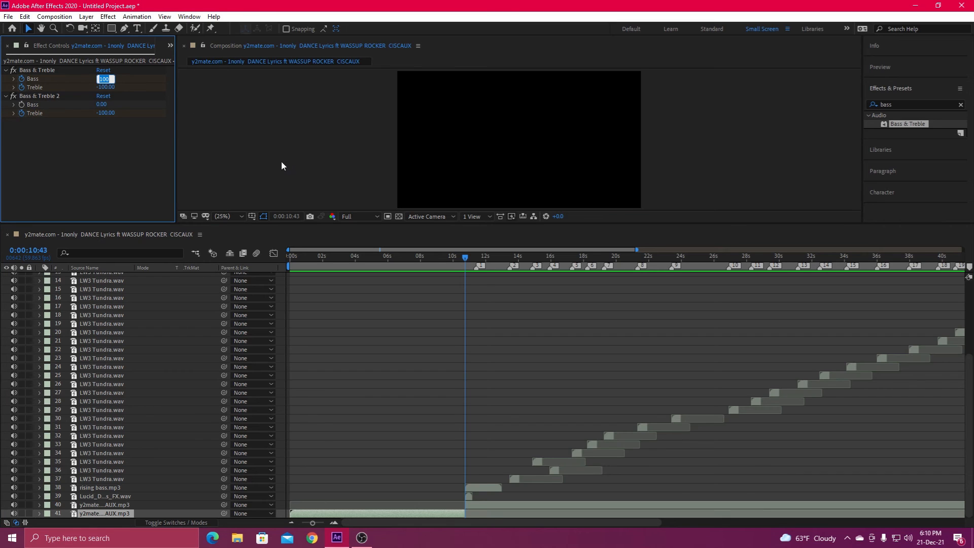
{"action": "type", "text": "0"}
{"action": "left_click", "coordinate": [106, 88]}
{"action": "type", "text": "0"}
{"action": "left_click", "coordinate": [105, 112]}
{"action": "type", "text": "0"}
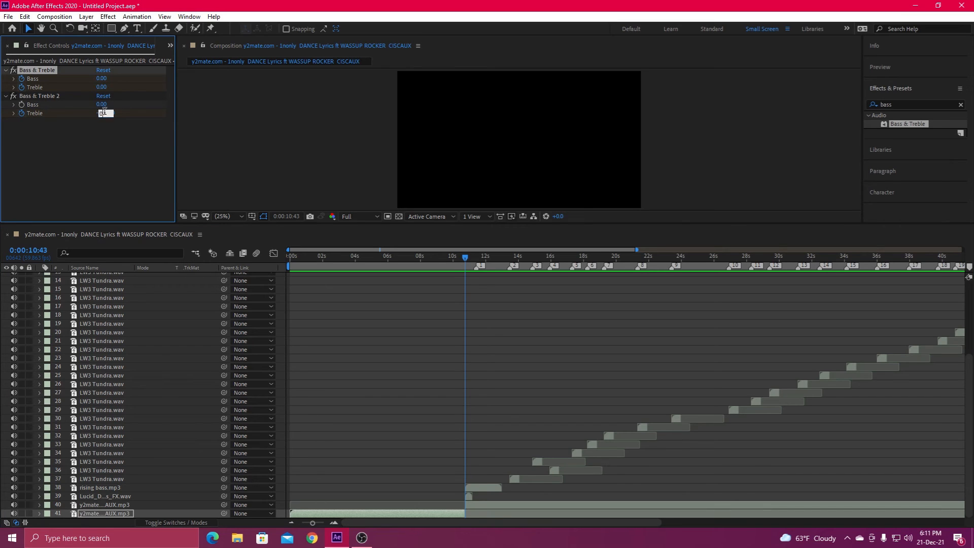
{"action": "left_click", "coordinate": [120, 146]}
Step: Set the first song part's Audio Levels keyframe at 0:00:00:00 to -35 dB
{"action": "left_click_drag", "start_coordinate": [339, 256], "coordinate": [260, 278]}
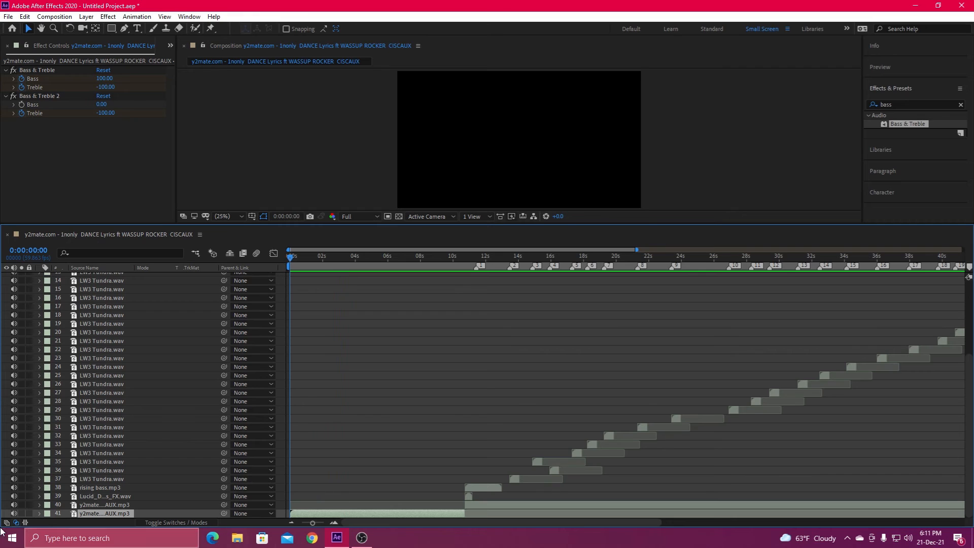
{"action": "left_click", "coordinate": [39, 514]}
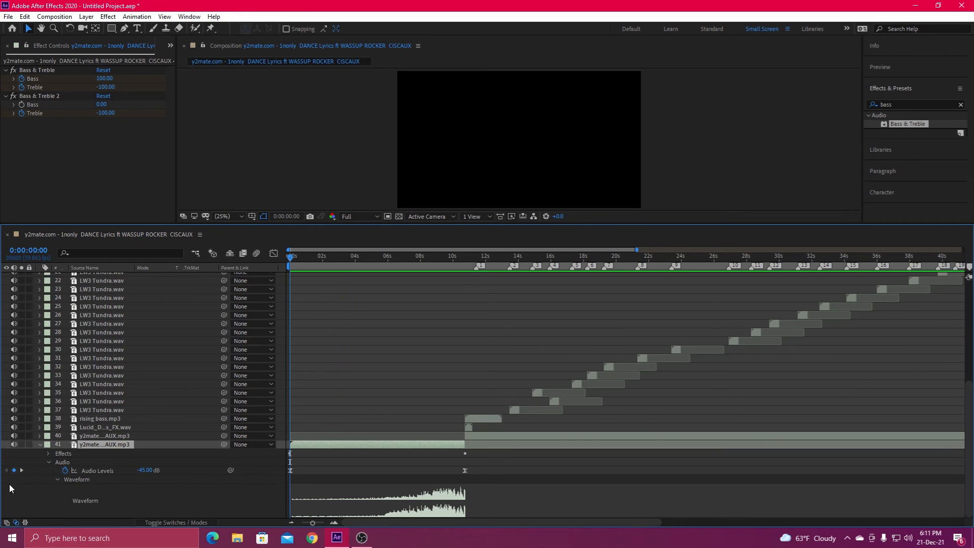
{"action": "left_click", "coordinate": [145, 470]}
{"action": "type", "text": "-30"}
{"action": "key", "text": "Return"}
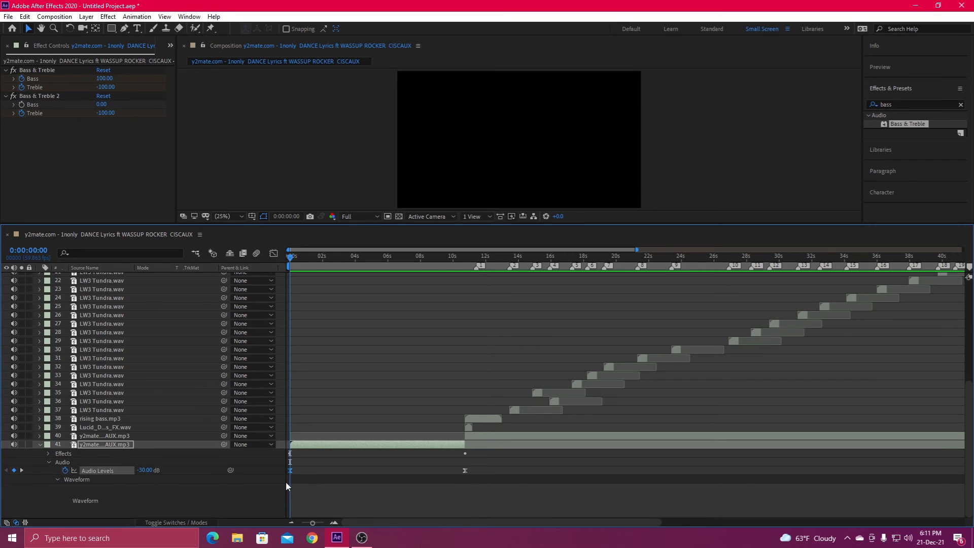
{"action": "left_click", "coordinate": [142, 467]}
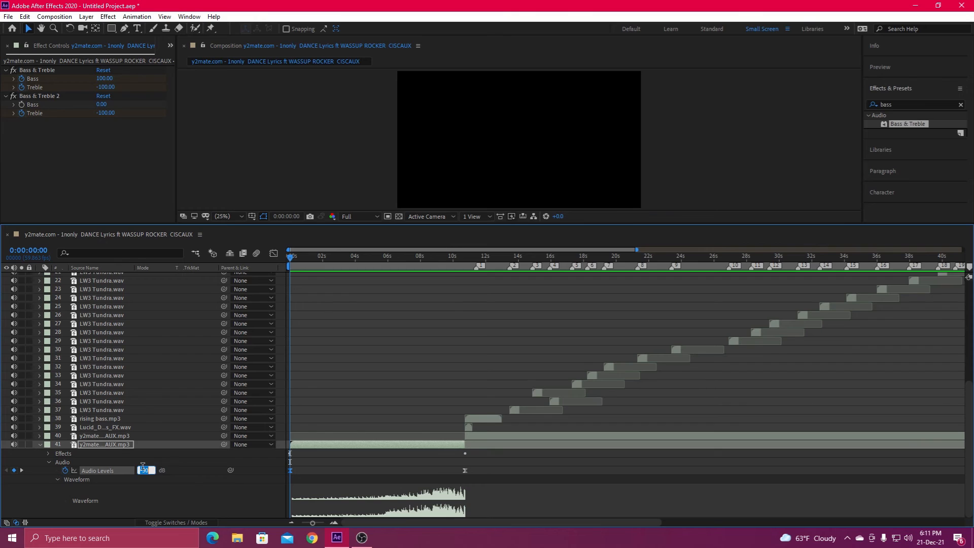
{"action": "type", "text": "-35"}
{"action": "key", "text": "Return"}
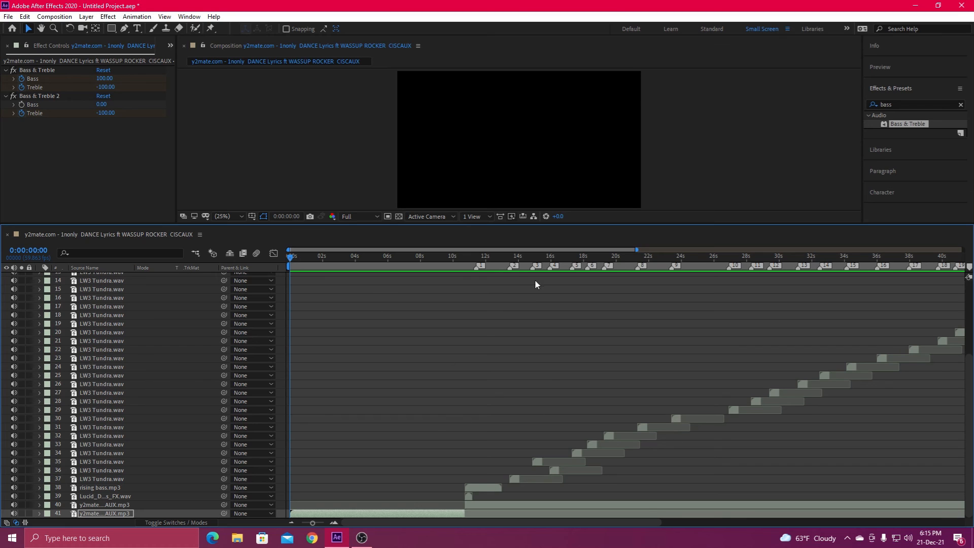
Step: Split the main song layer at 0:01:18:06, near the end of the composition
{"action": "left_click_drag", "start_coordinate": [466, 254], "coordinate": [933, 315]}
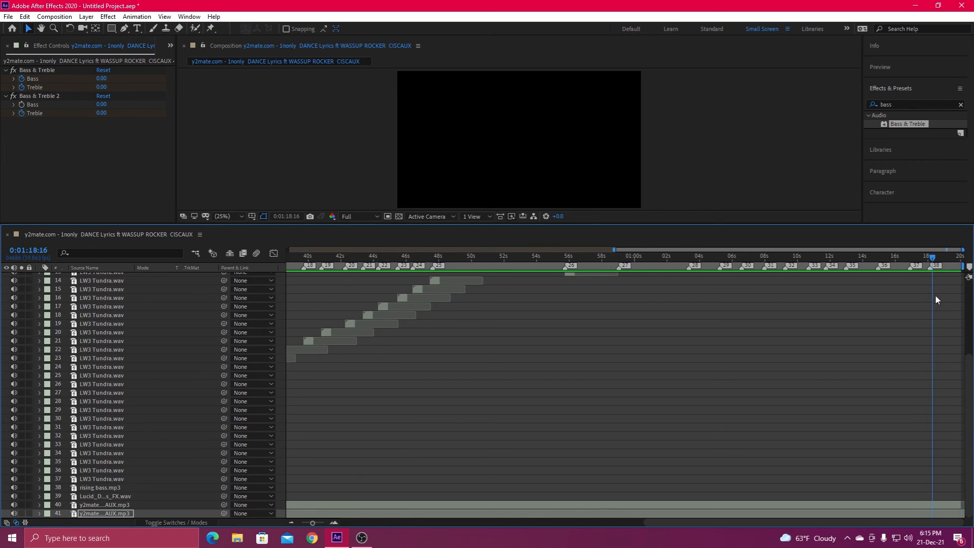
{"action": "left_click", "coordinate": [922, 503]}
{"action": "left_click_drag", "start_coordinate": [933, 257], "coordinate": [930, 257]}
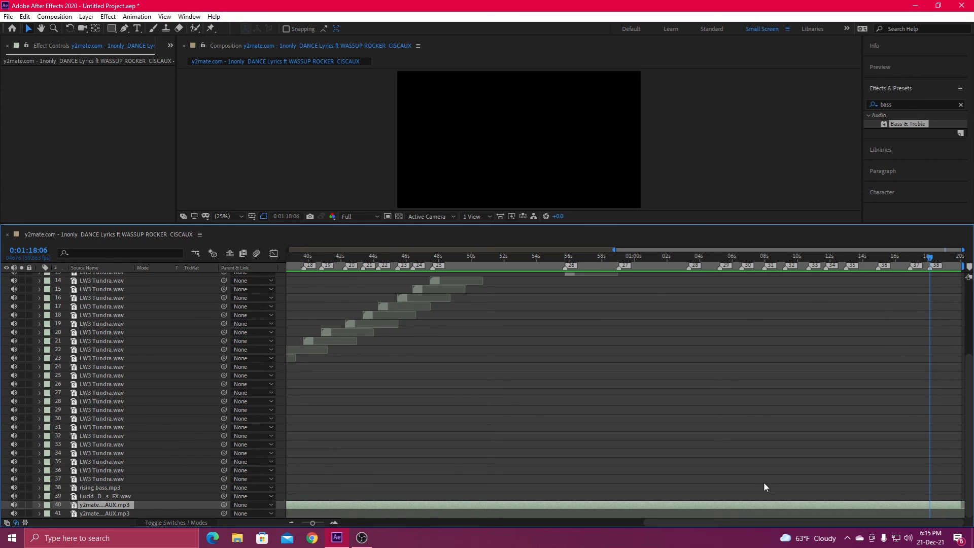
{"action": "key", "text": "ctrl+shift+d"}
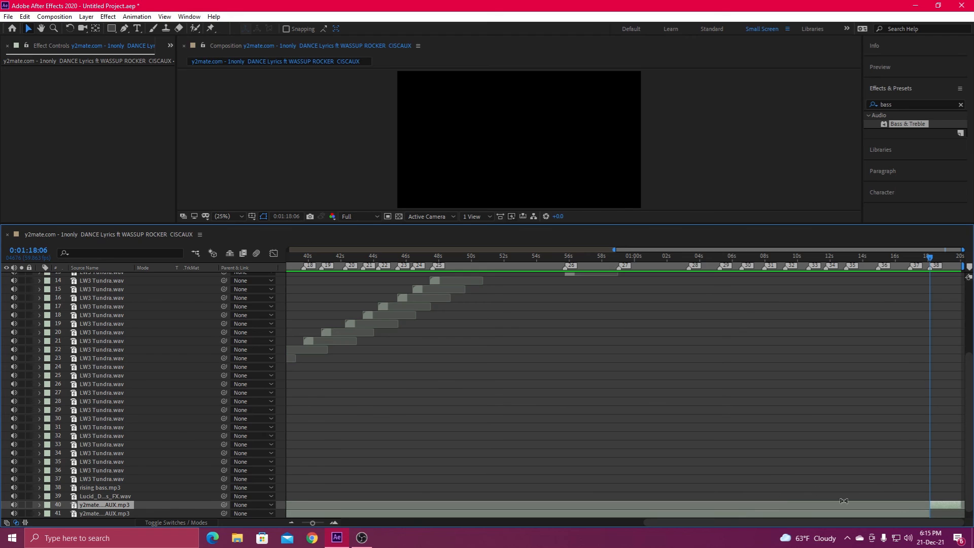
Step: Apply two Bass & Treble effects to the final song part, enabling keyframing for the first effect's Bass and Treble and the second's Treble
{"action": "left_click", "coordinate": [335, 522]}
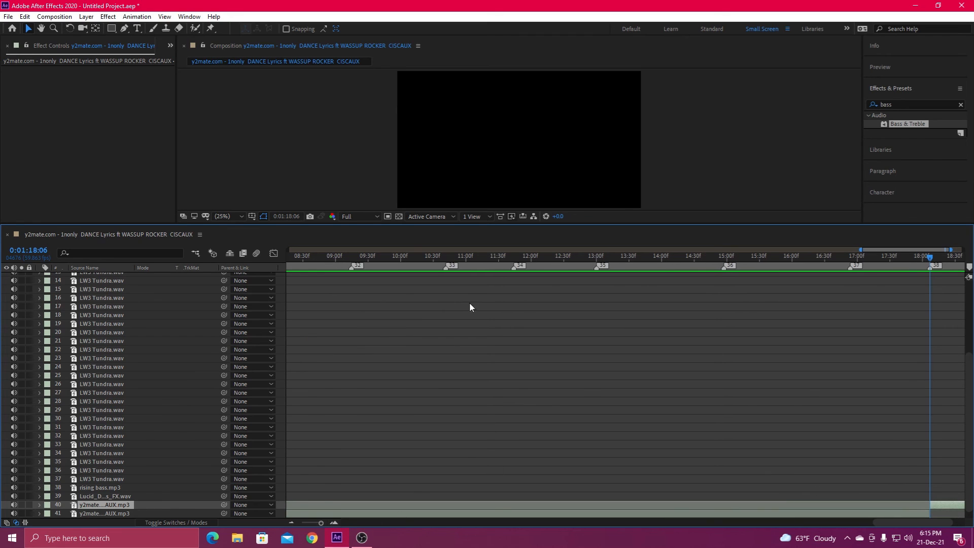
{"action": "double_click", "coordinate": [902, 128]}
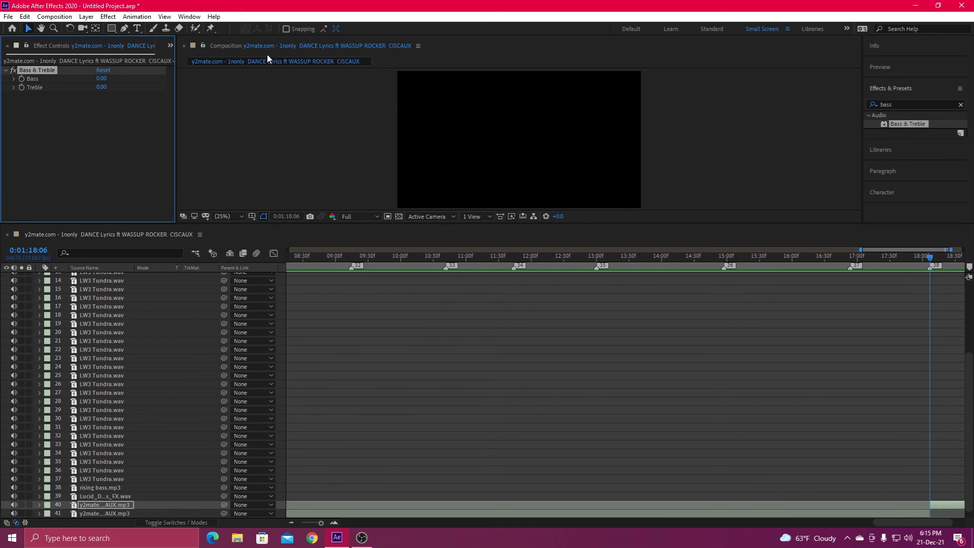
{"action": "key", "text": "ctrl+d"}
{"action": "left_click", "coordinate": [35, 71]}
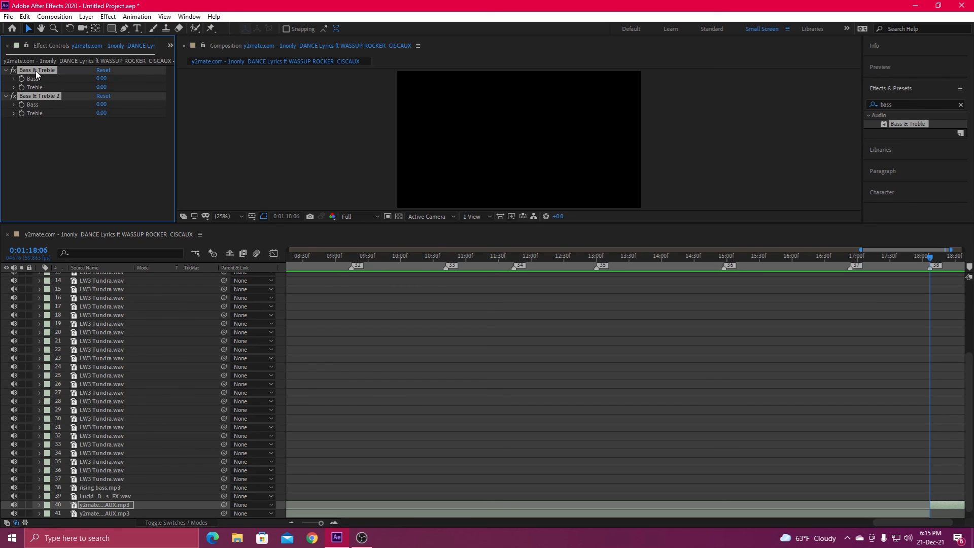
{"action": "left_click", "coordinate": [24, 114]}
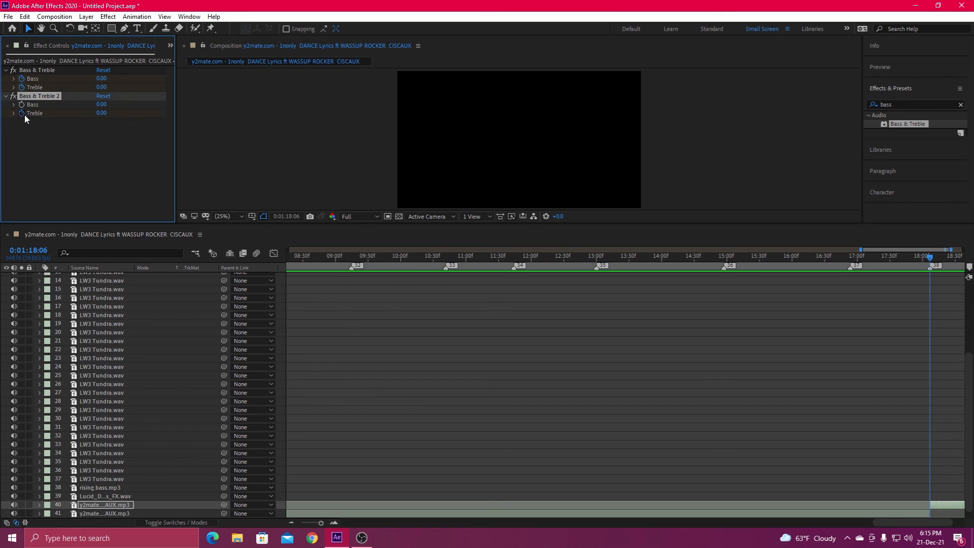
Step: At 0:01:18:06, set the first effect's Bass to 100 and Treble to -100, and the second effect's Treble to -100
{"action": "left_click", "coordinate": [104, 80]}
{"action": "type", "text": "100"}
{"action": "left_click", "coordinate": [95, 88]}
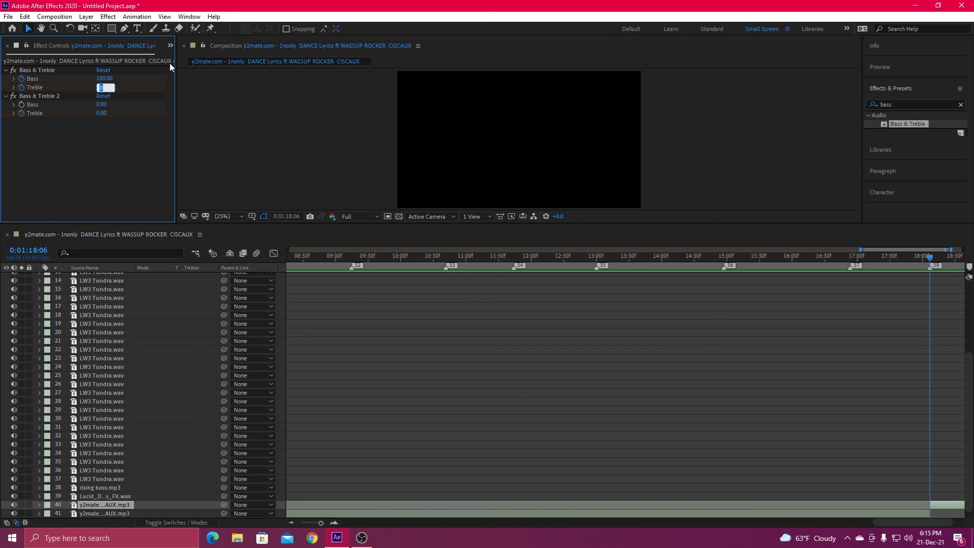
{"action": "type", "text": "-100"}
{"action": "left_click", "coordinate": [100, 114]}
{"action": "type", "text": "-100"}
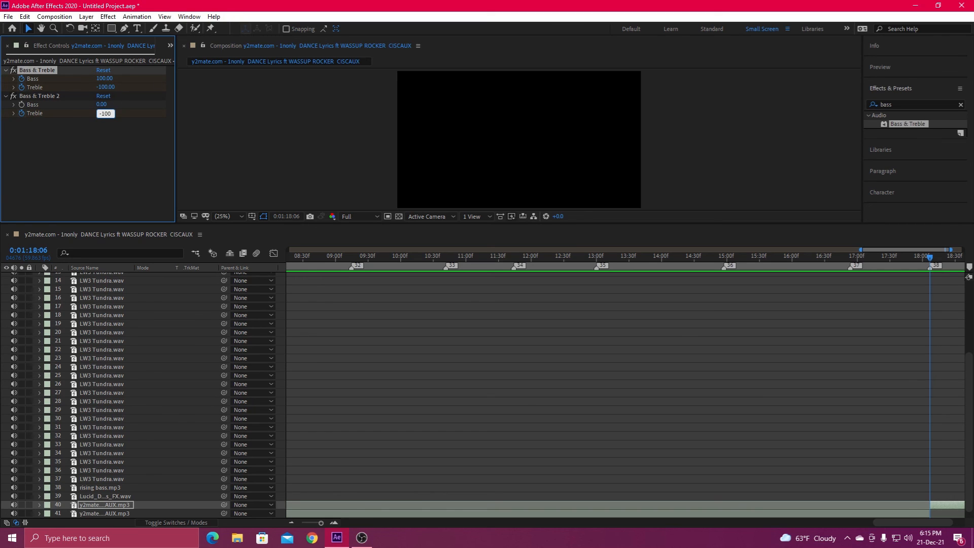
{"action": "key", "text": "Return"}
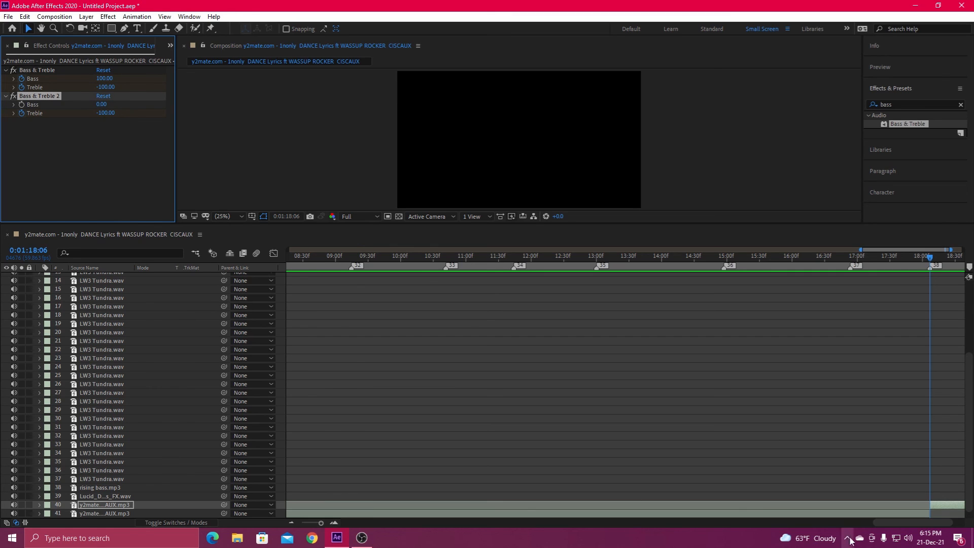
Step: Set the first effect's Bass and Treble and the second effect's Treble to 0 at 0:01:18:06
{"action": "left_click_drag", "start_coordinate": [885, 523], "coordinate": [970, 476]}
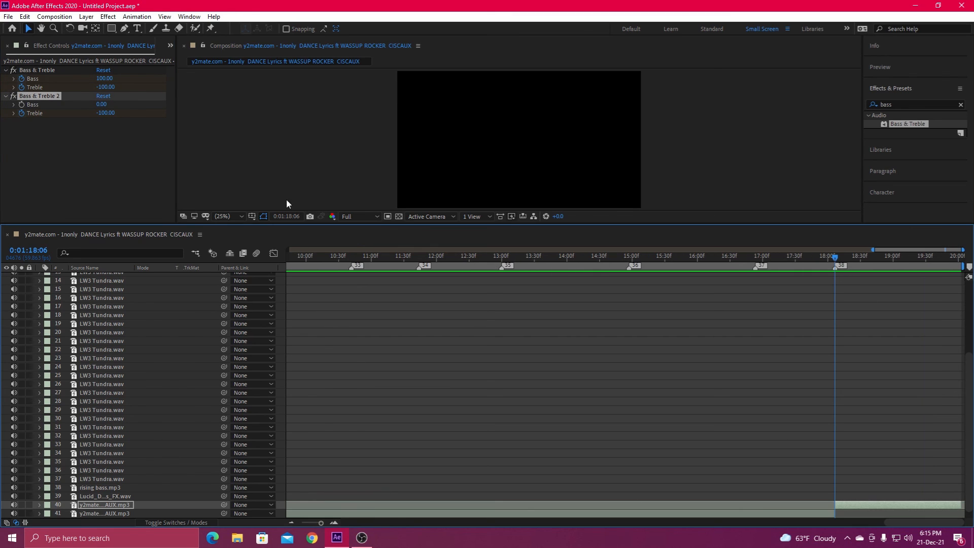
{"action": "left_click", "coordinate": [105, 78]}
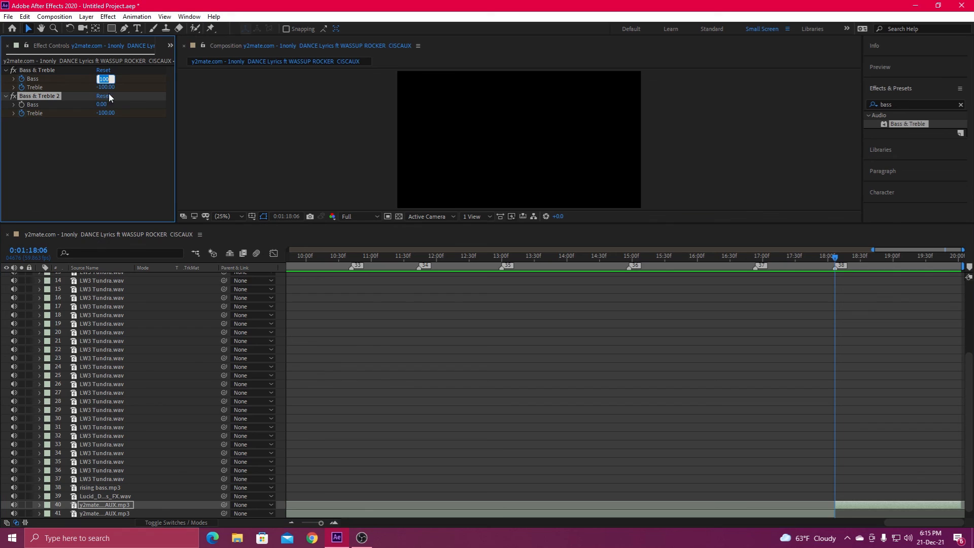
{"action": "type", "text": "0"}
{"action": "left_click", "coordinate": [108, 87]}
{"action": "type", "text": "0"}
{"action": "left_click", "coordinate": [105, 113]}
{"action": "type", "text": "0"}
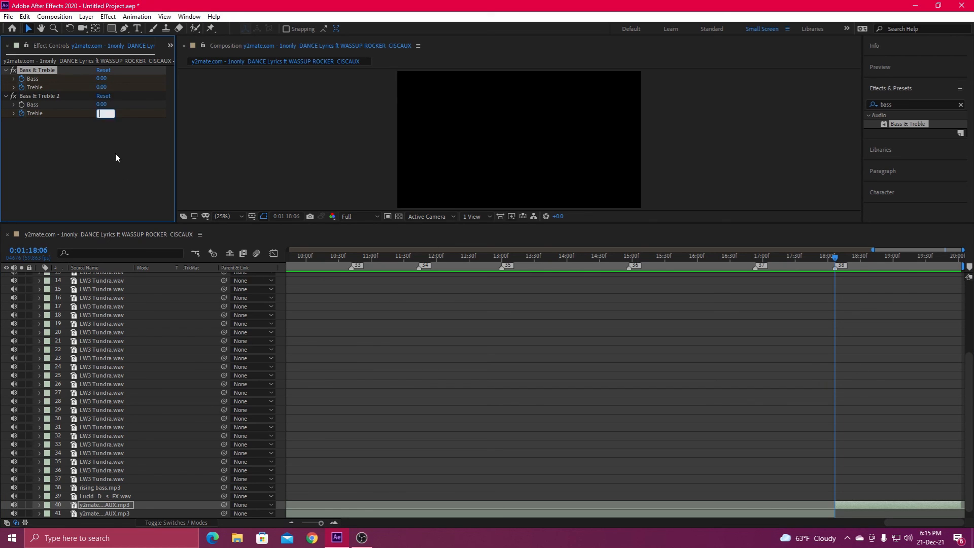
{"action": "left_click", "coordinate": [116, 155]}
Step: At 0:01:20:01, set the first effect's Bass to 100 and Treble to -100, and the second effect's Treble to -100
{"action": "key", "text": "space"}
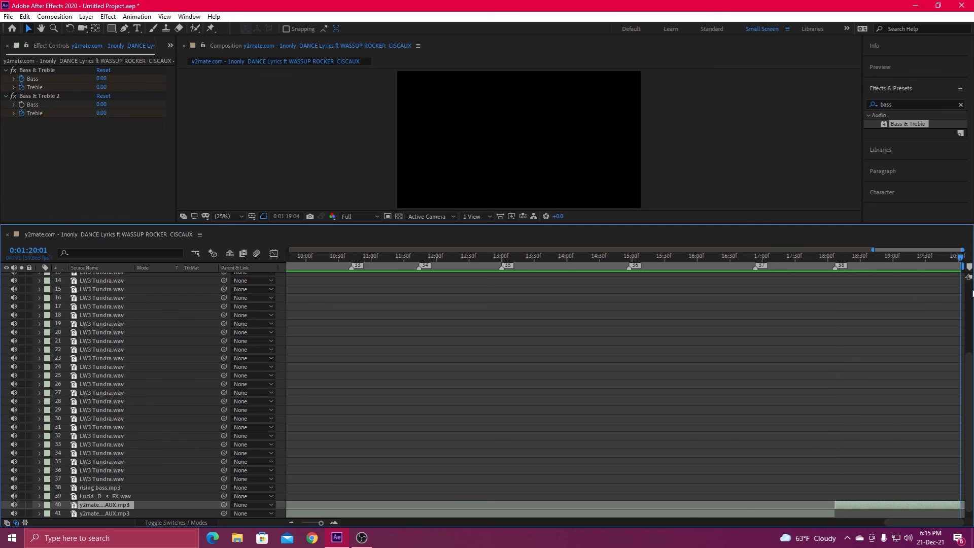
{"action": "left_click", "coordinate": [101, 79]}
{"action": "type", "text": "100"}
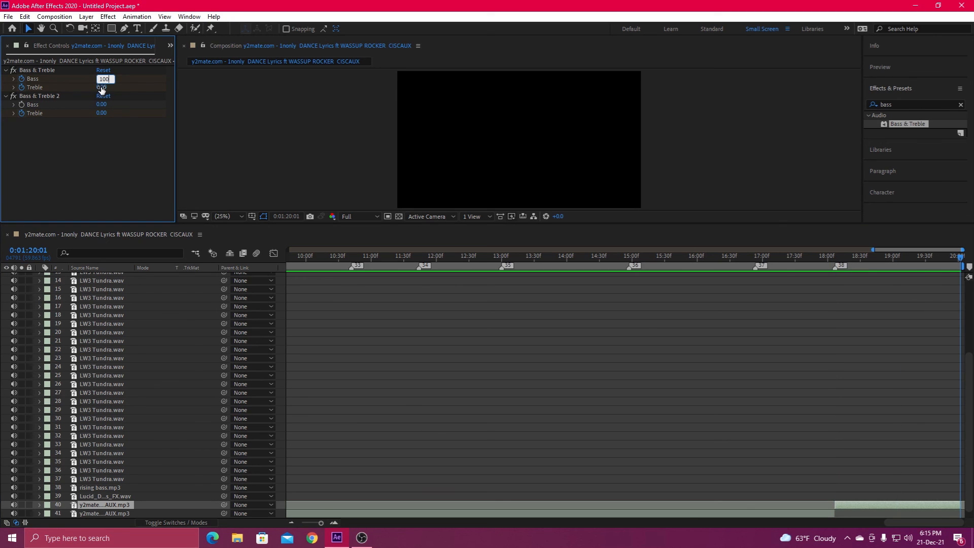
{"action": "key", "text": "Tab"}
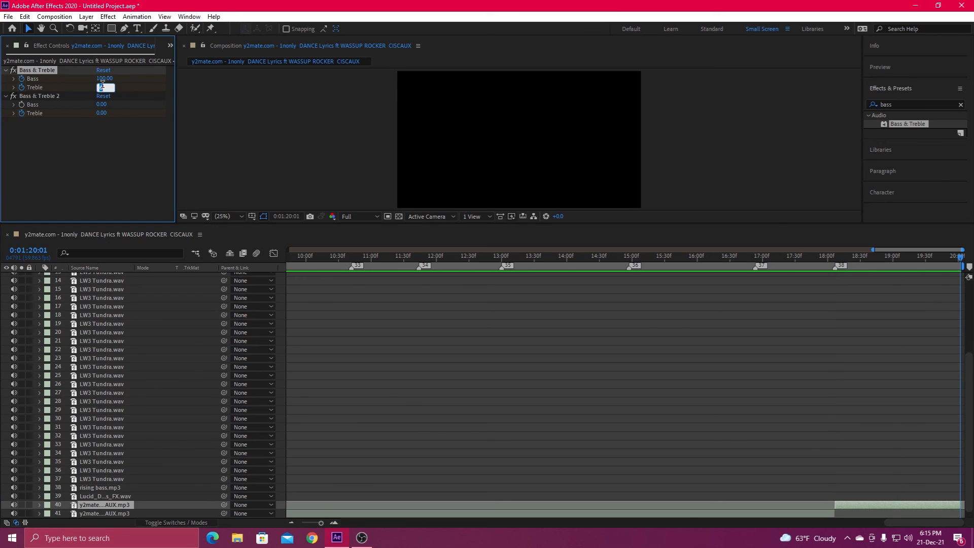
{"action": "type", "text": "-100"}
{"action": "left_click", "coordinate": [102, 112]}
{"action": "type", "text": "-100"}
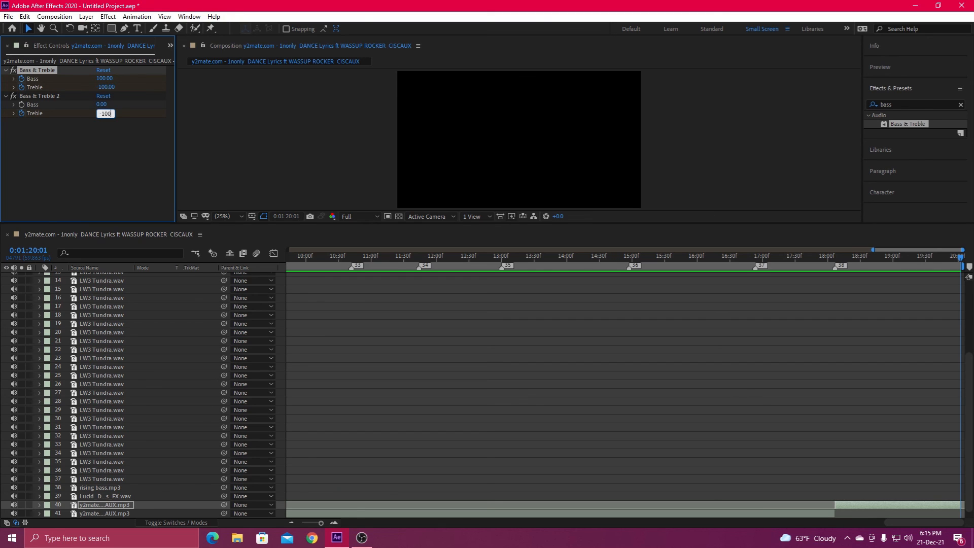
{"action": "left_click", "coordinate": [143, 190]}
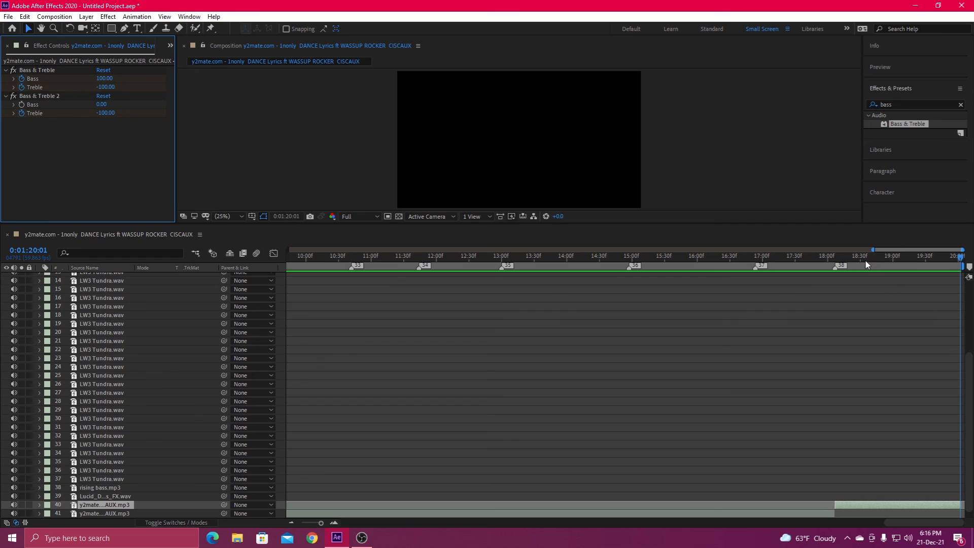
Step: Enable keyframing for the final song part's Audio Levels at 0:01:18:06 and set the level to -35 dB at 0:01:20:01
{"action": "left_click_drag", "start_coordinate": [862, 259], "coordinate": [836, 259]}
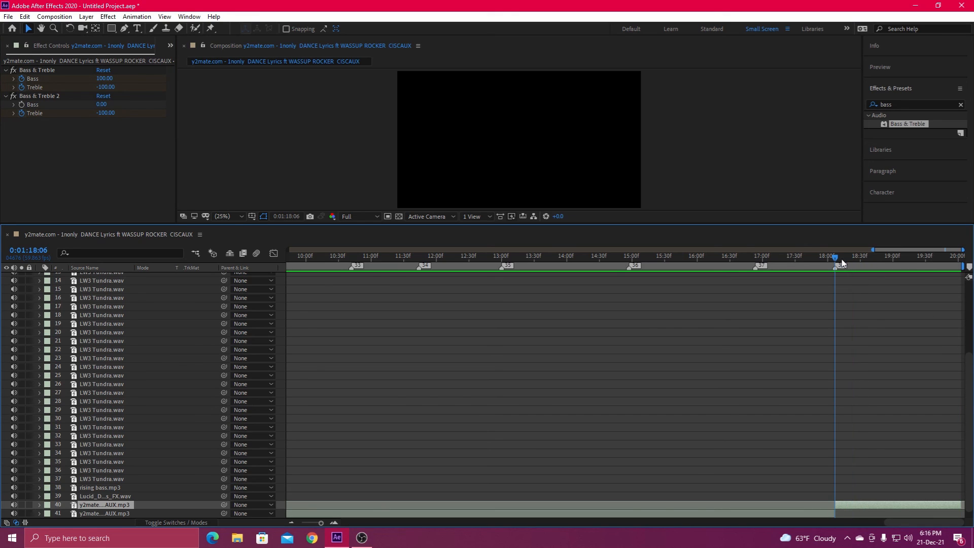
{"action": "left_click", "coordinate": [39, 504]}
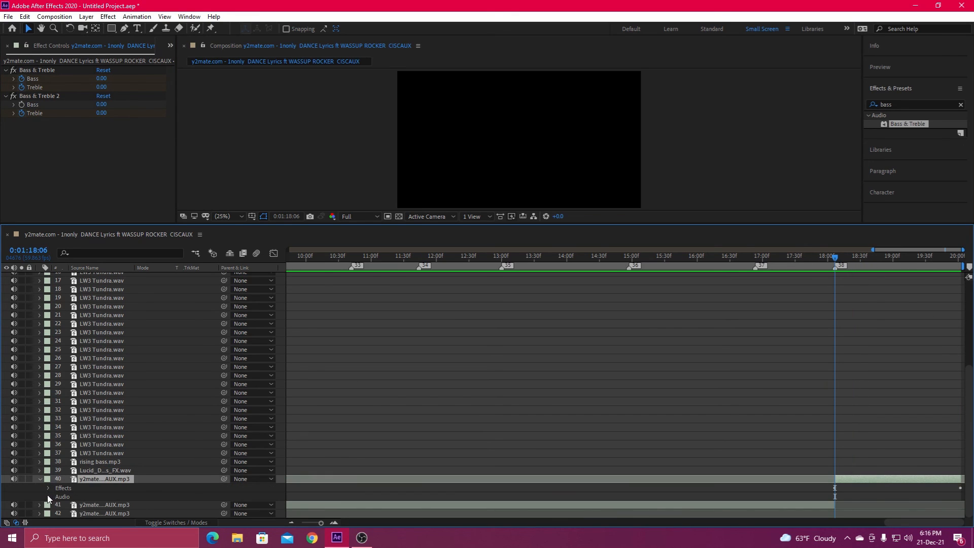
{"action": "left_click", "coordinate": [48, 496]}
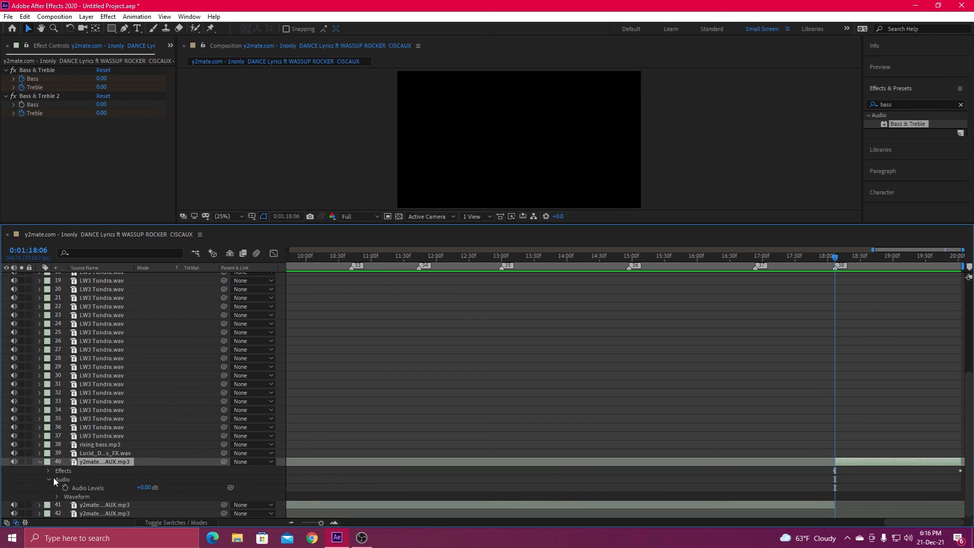
{"action": "left_click", "coordinate": [65, 491]}
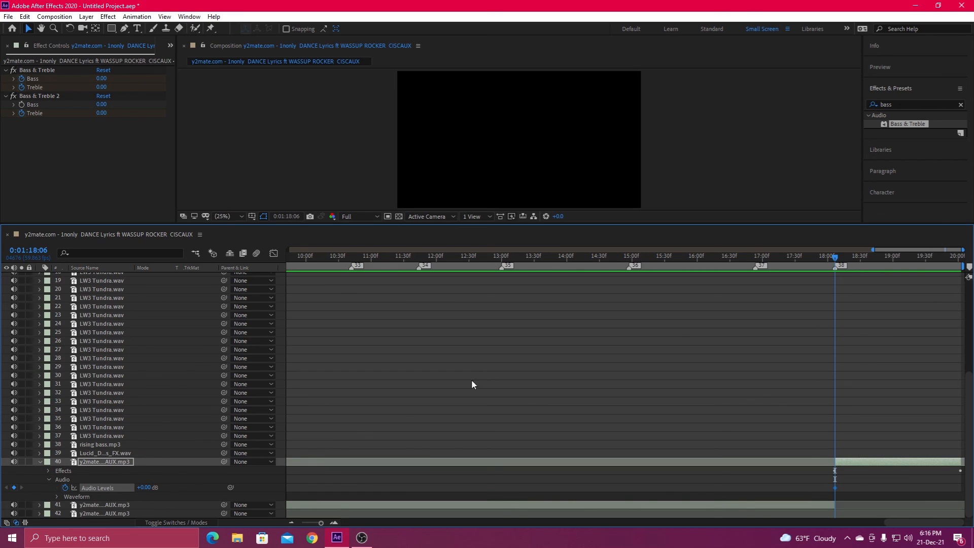
{"action": "left_click_drag", "start_coordinate": [873, 258], "coordinate": [960, 259]}
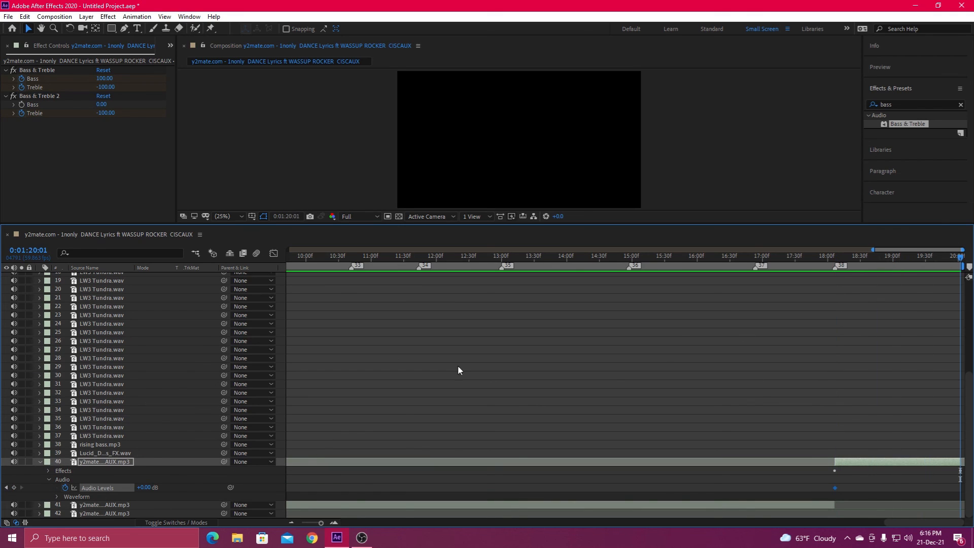
{"action": "left_click", "coordinate": [142, 487]}
{"action": "type", "text": "-35"}
{"action": "key", "text": "Return"}
Step: Play the composition from the start to check the audio, and collapse the final song part's properties
{"action": "left_click", "coordinate": [297, 522]}
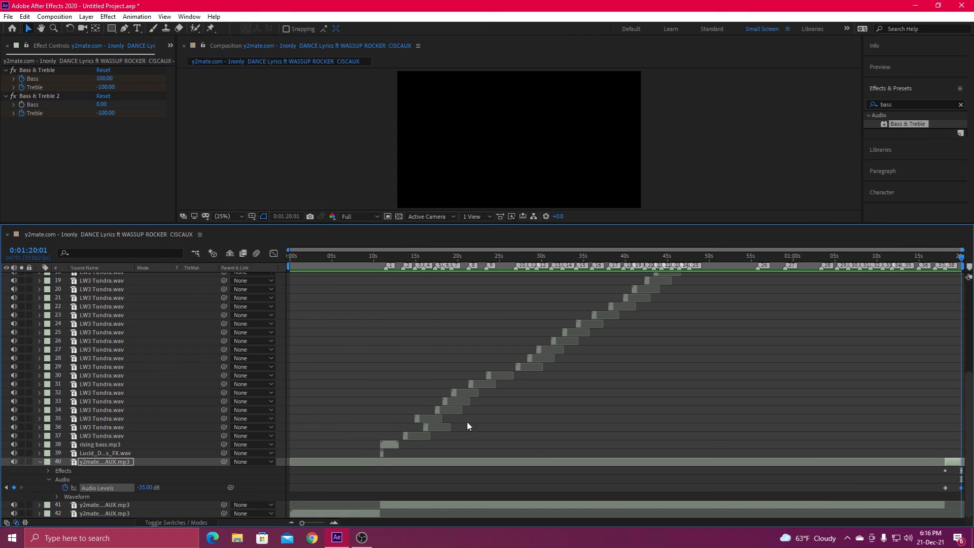
{"action": "left_click", "coordinate": [941, 256]}
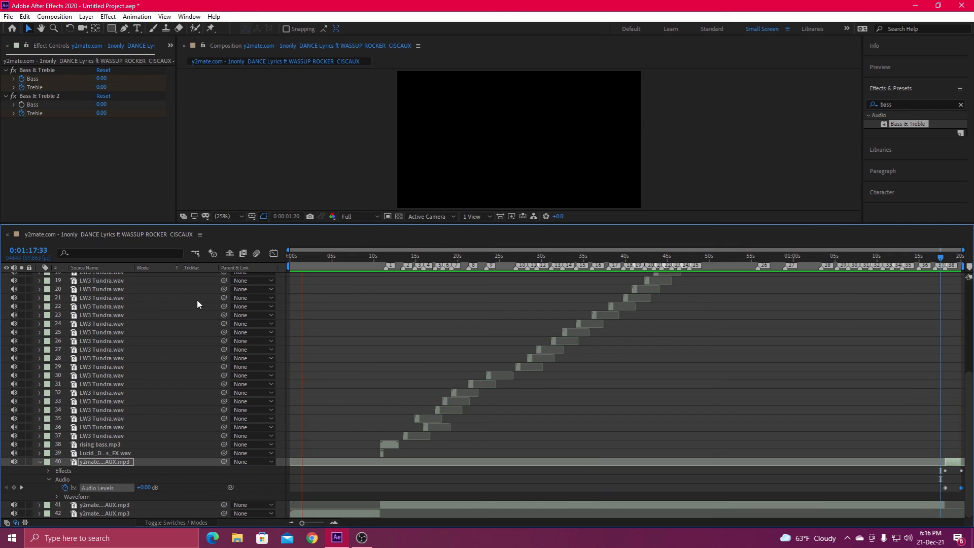
{"action": "left_click", "coordinate": [39, 462]}
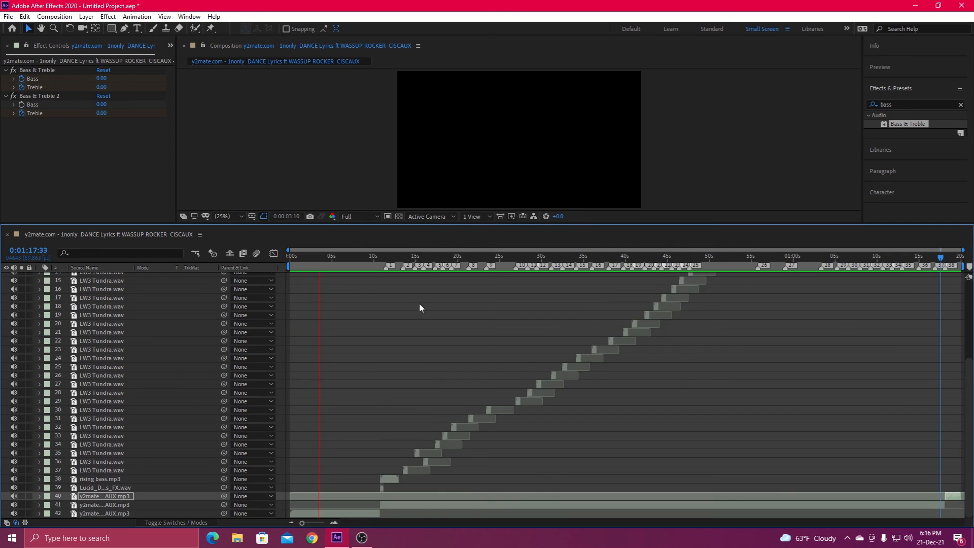
{"action": "left_click", "coordinate": [337, 262]}
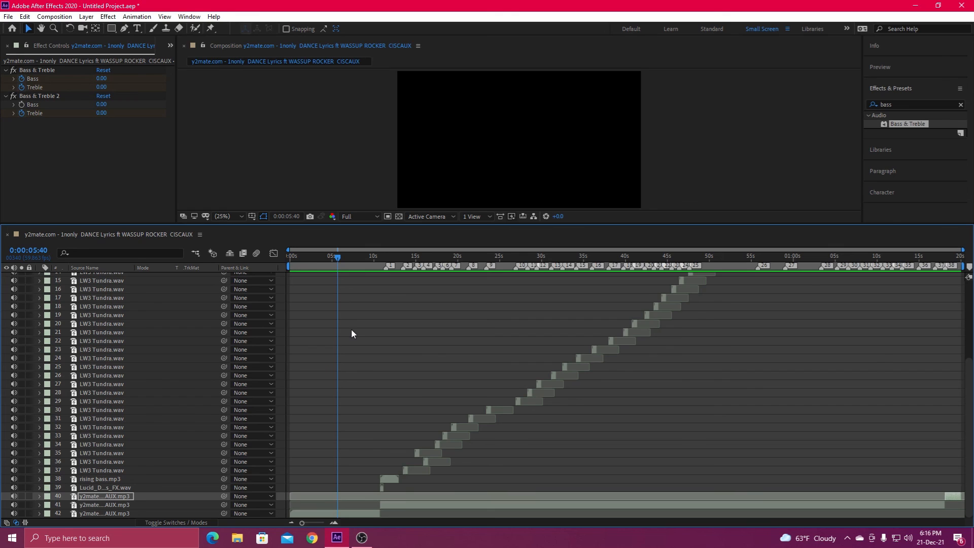
{"action": "scroll", "coordinate": [354, 334], "scroll_direction": "up", "scroll_amount": 5}
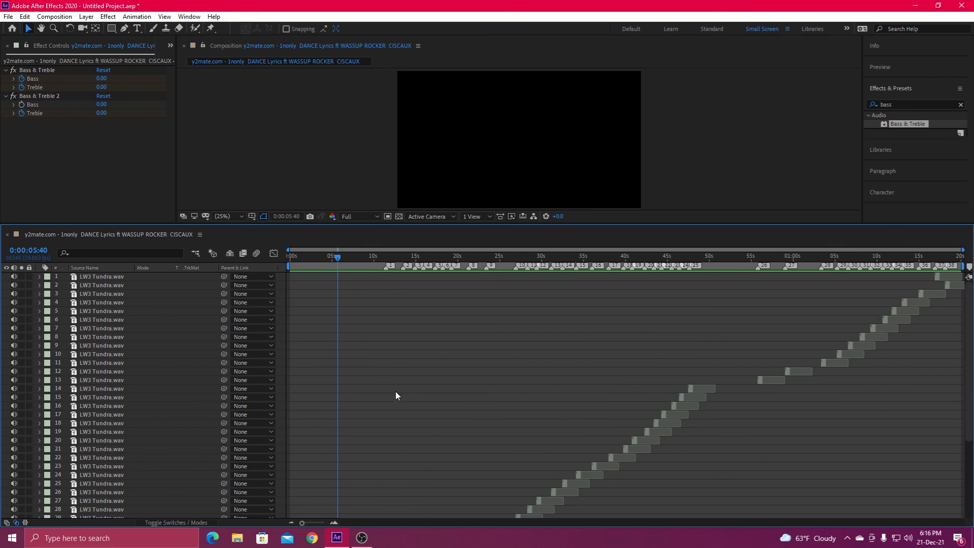